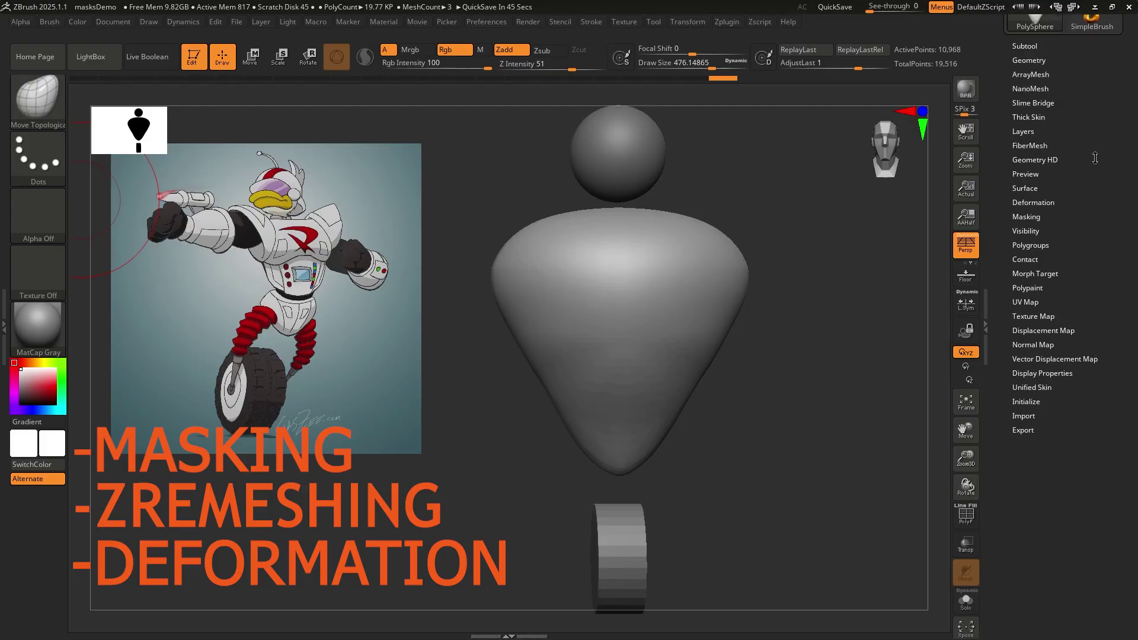
- Expand the Subtool settings for the torso PolySphere
mouse_move(1091, 218)
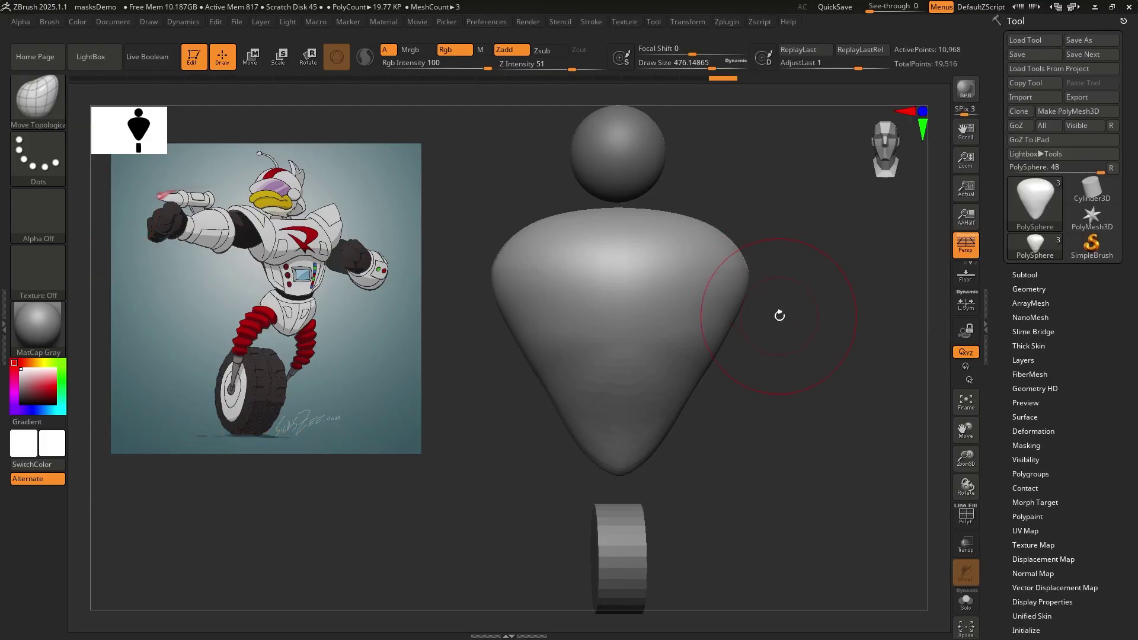
drag(818, 309, 806, 315)
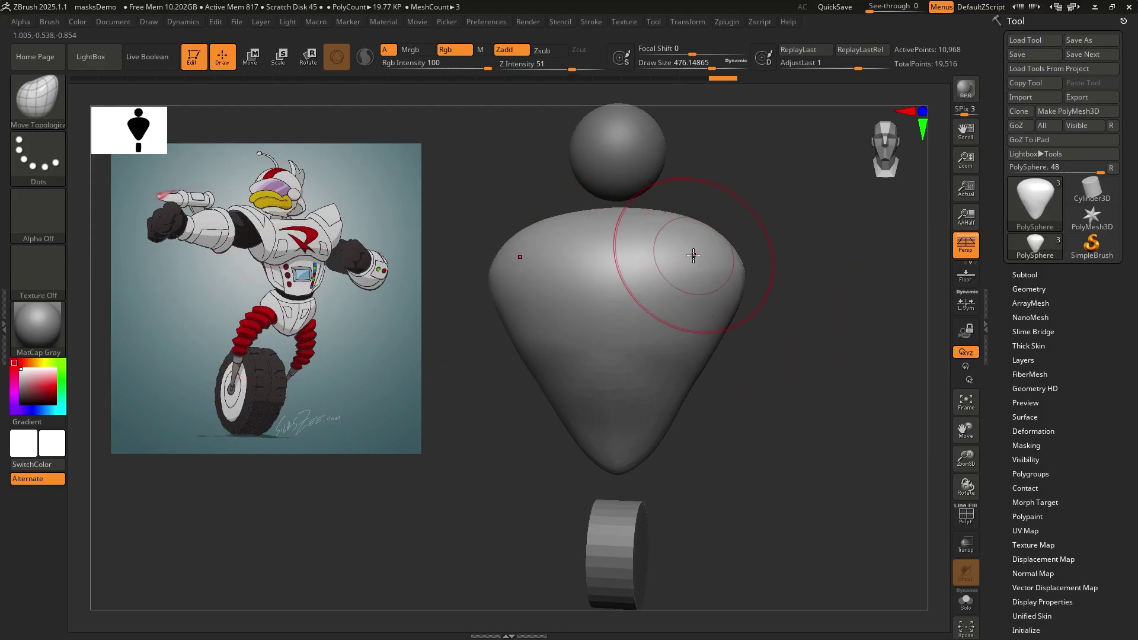
click(1025, 275)
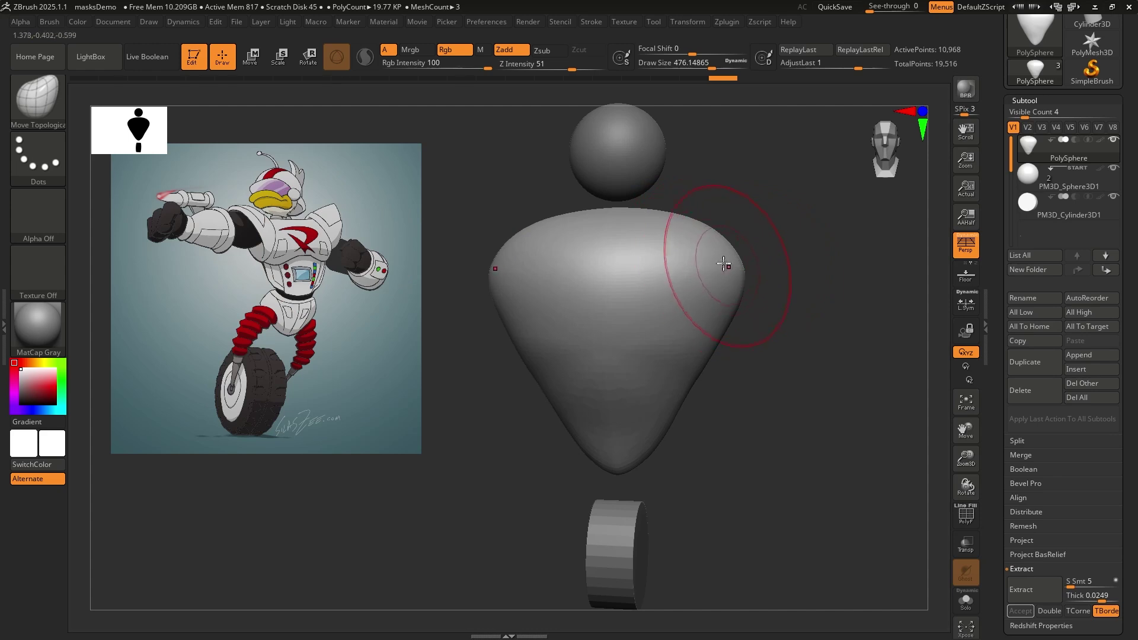
- Reduce the draw size to about 262 and paint a symmetrical freehand mask over the torso's shoulders
key(s)
drag(726, 265, 705, 262)
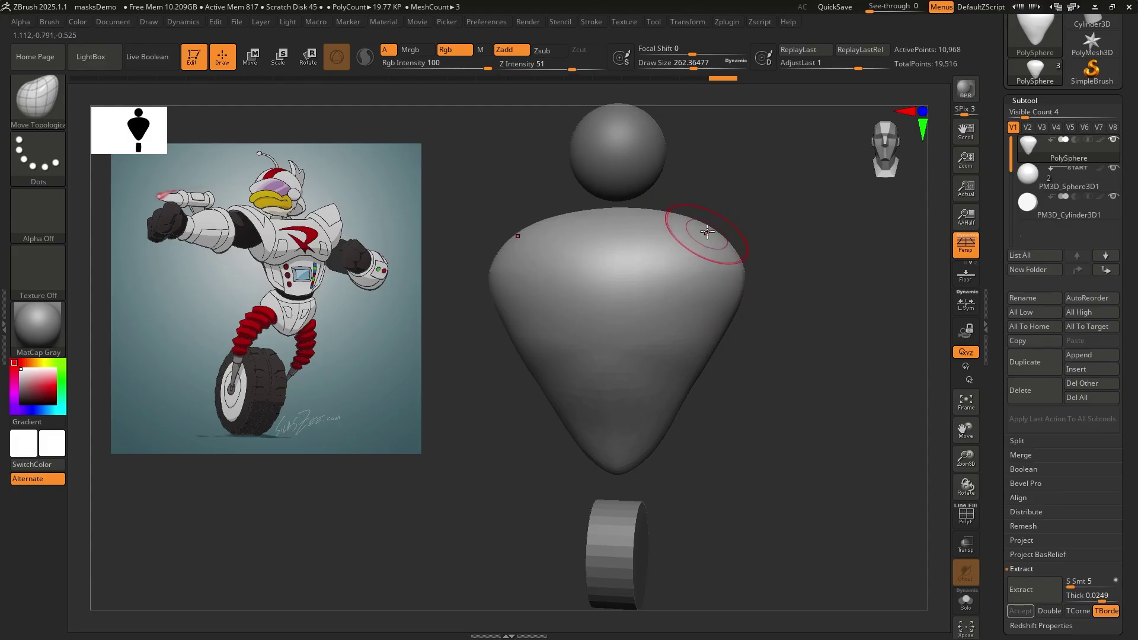
mouse_move(706, 230)
ctrl+mouse_down()
mouse_move(713, 287)
mouse_move(727, 244)
mouse_move(696, 216)
mouse_move(701, 300)
mouse_move(726, 251)
mouse_move(760, 355)
mouse_move(807, 344)
ctrl+mouse_up()
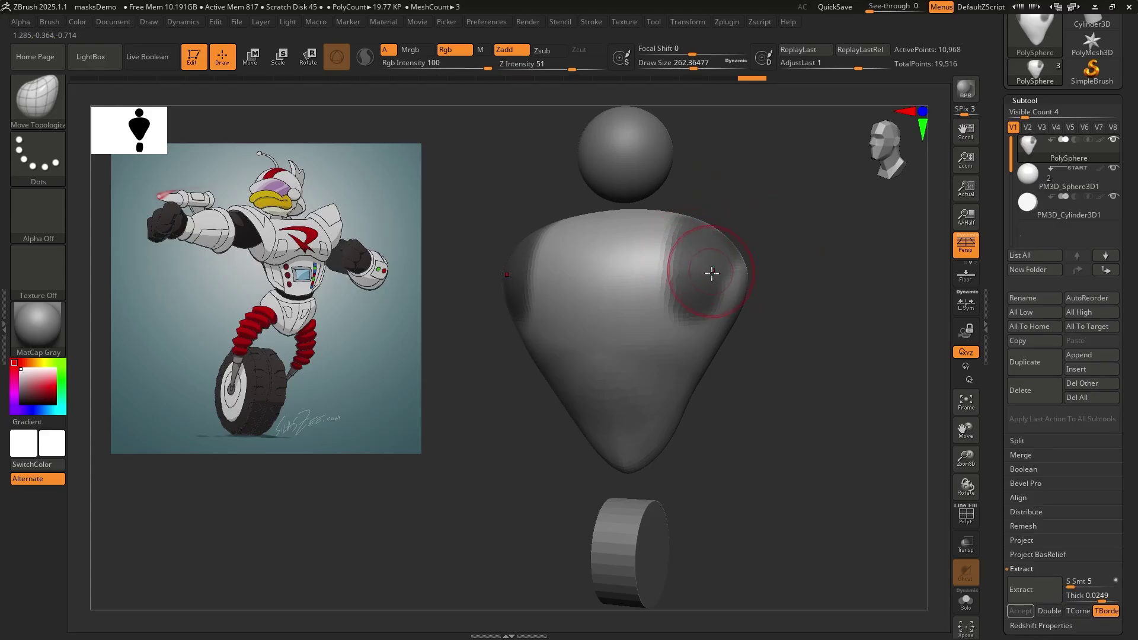
- Blur the edges of the shoulder mask repeatedly, and sharpen them to a hard border
key(ctrl)
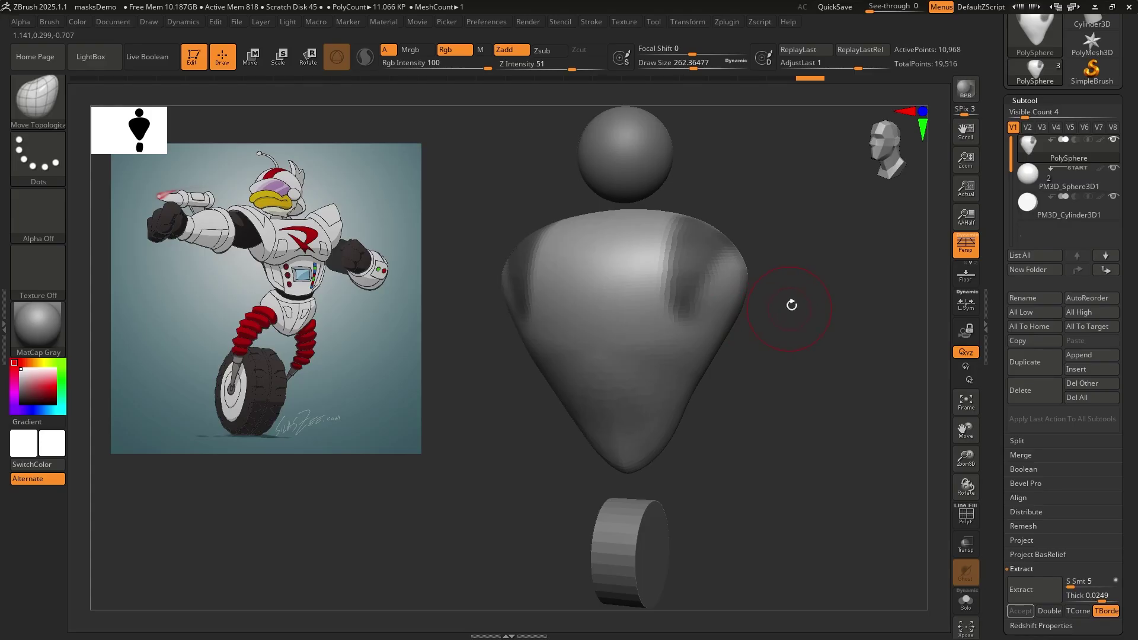
key(ctrl)
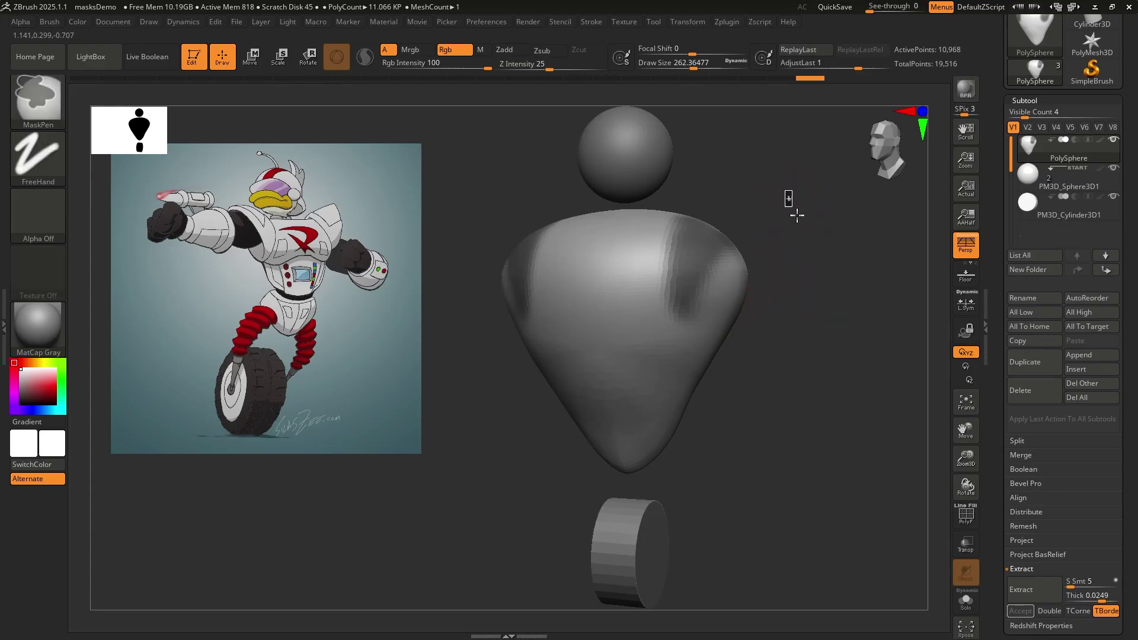
ctrl+drag(796, 215, 862, 293)
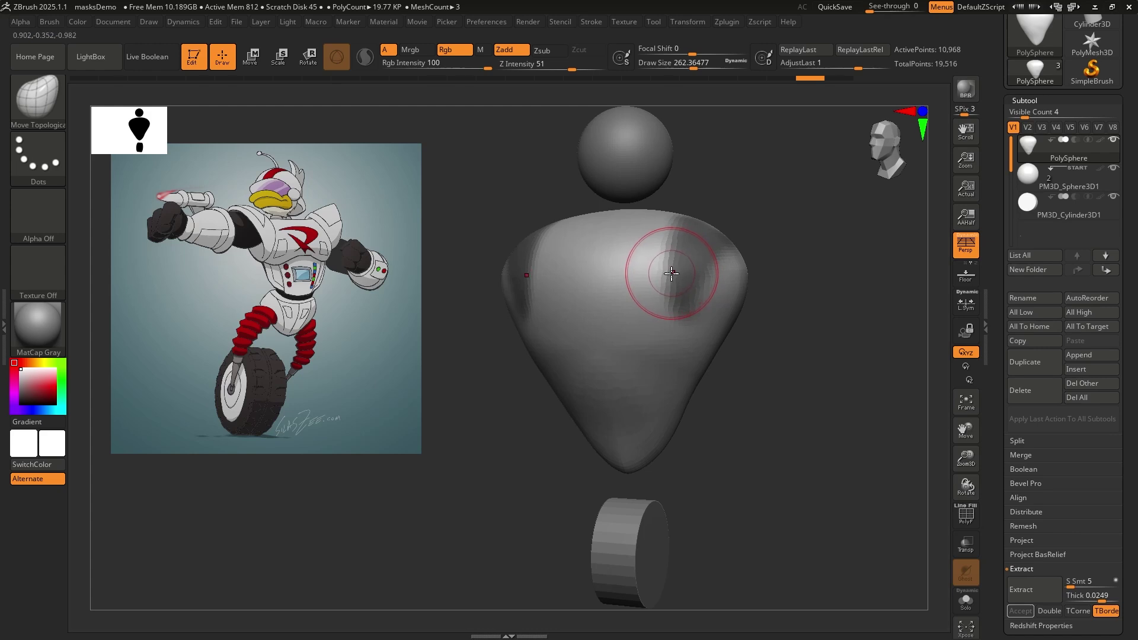
key(ctrl)
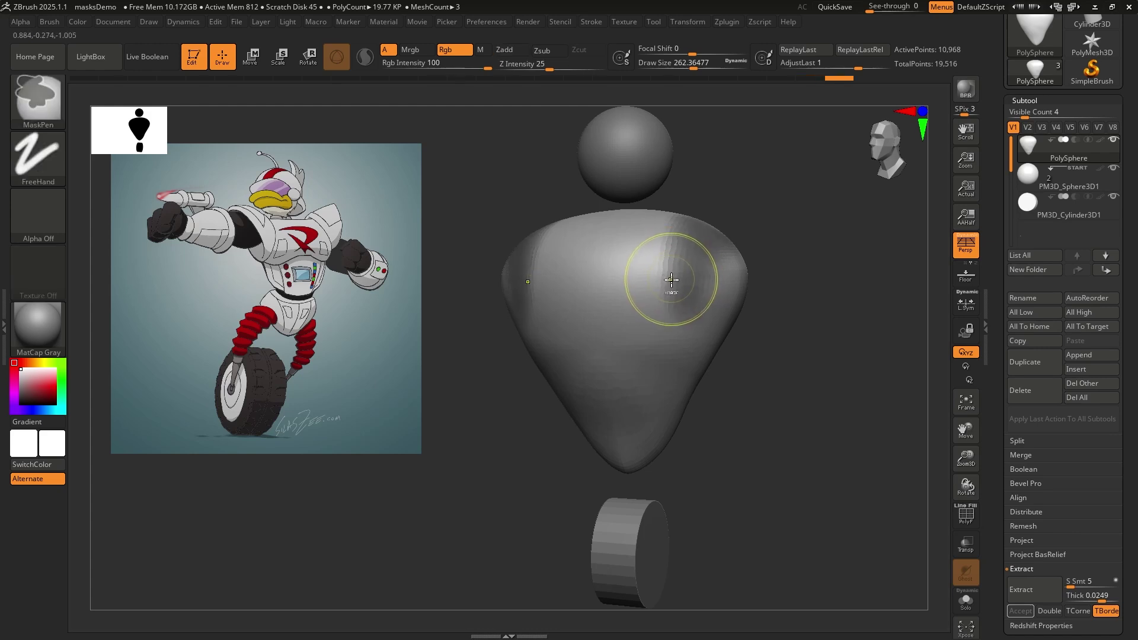
key(ctrl)
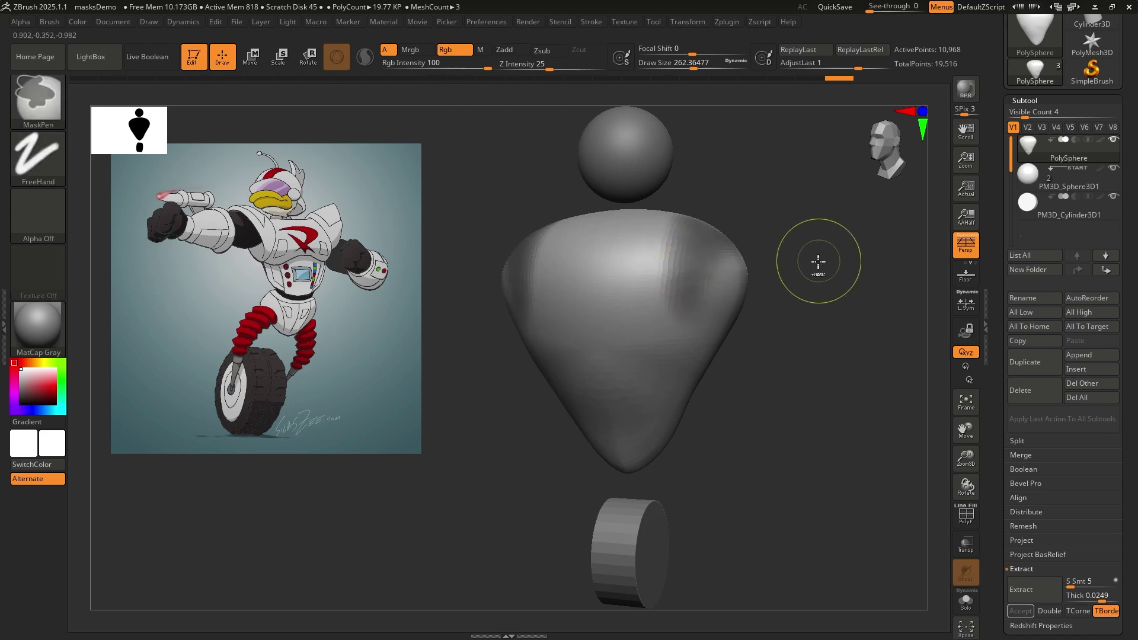
key(ctrl)
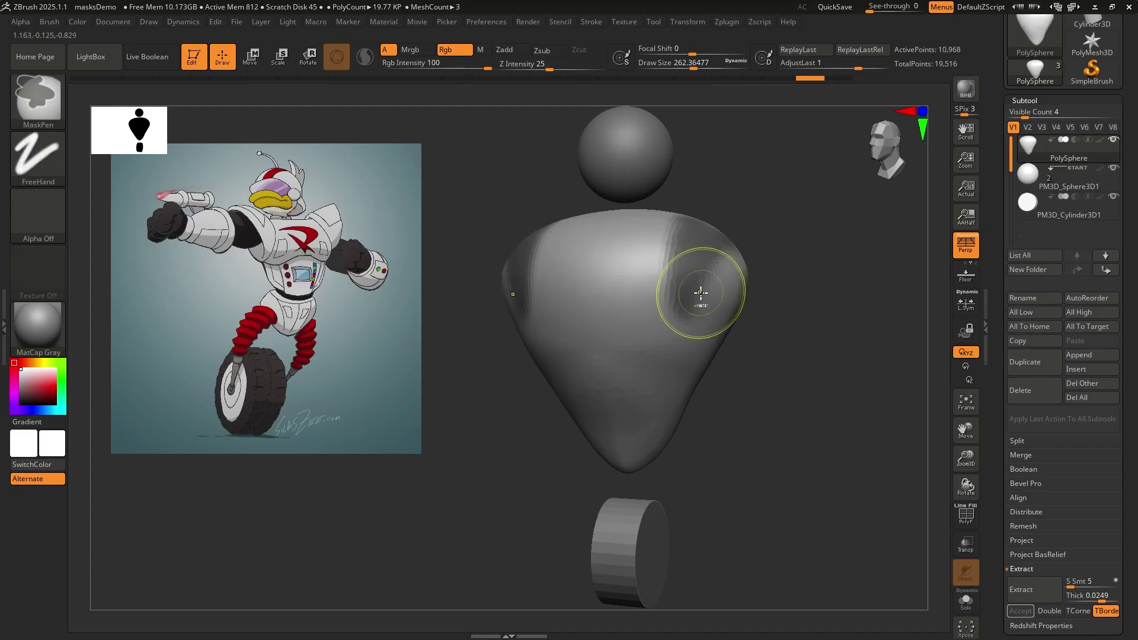
key(ctrl+shift)
key(ctrl)
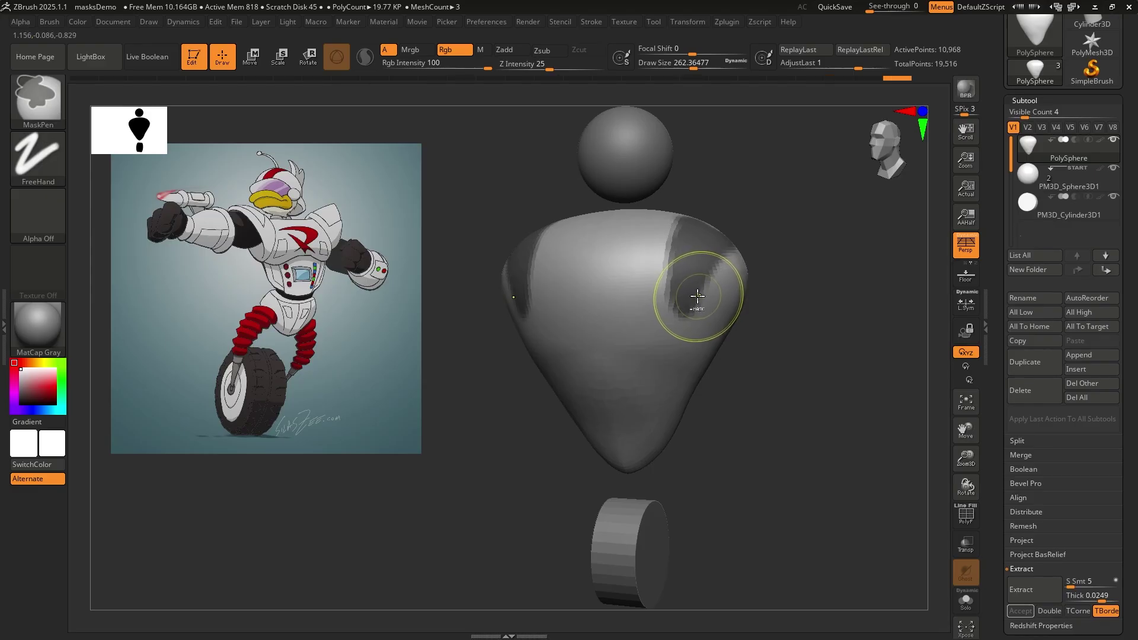
mouse_move(699, 295)
ctrl+mouse_down()
mouse_move(681, 278)
mouse_move(696, 284)
mouse_move(699, 270)
ctrl+mouse_up()
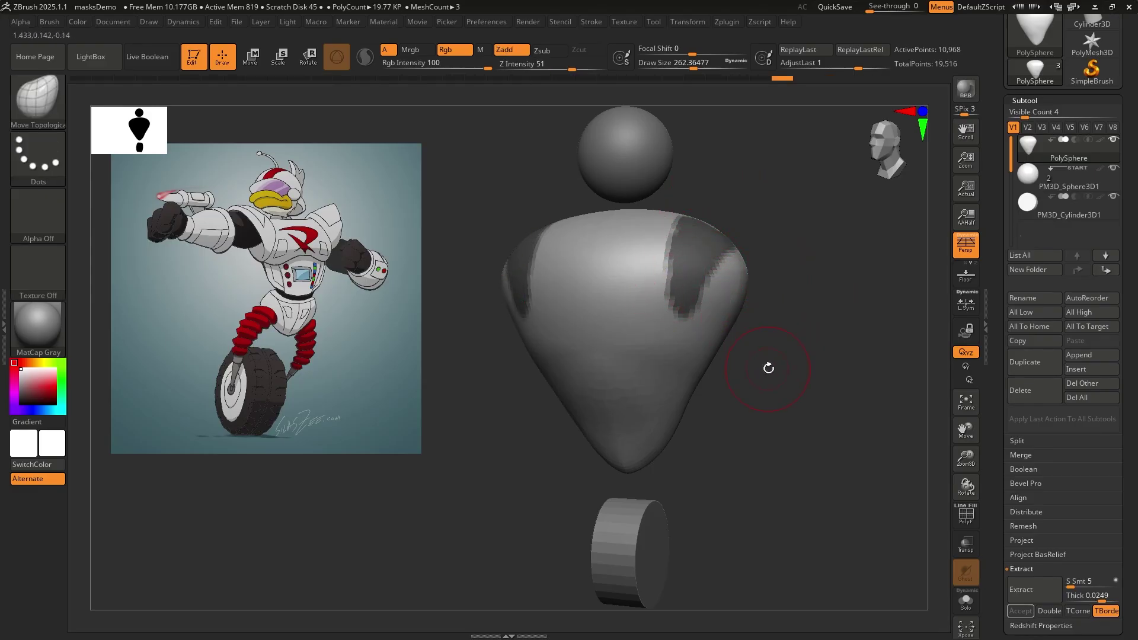
- Erase strokes from the shoulder mask in the front view and clear the whole mask from the torso
drag(768, 371, 693, 205)
key(ctrl)
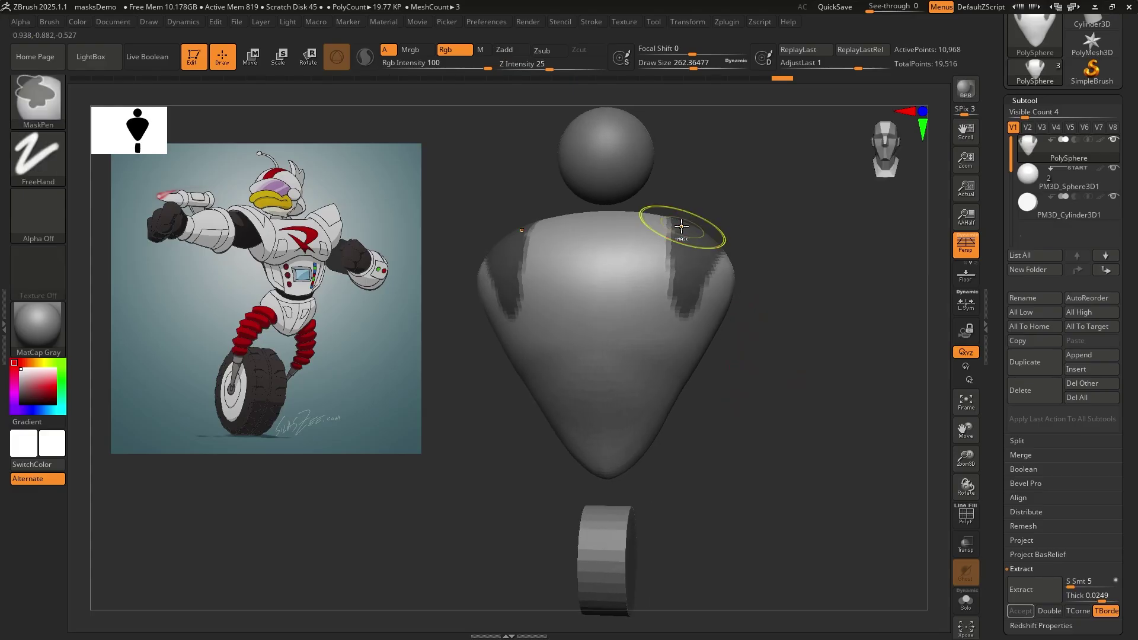
ctrl+alt+drag(681, 305, 681, 297)
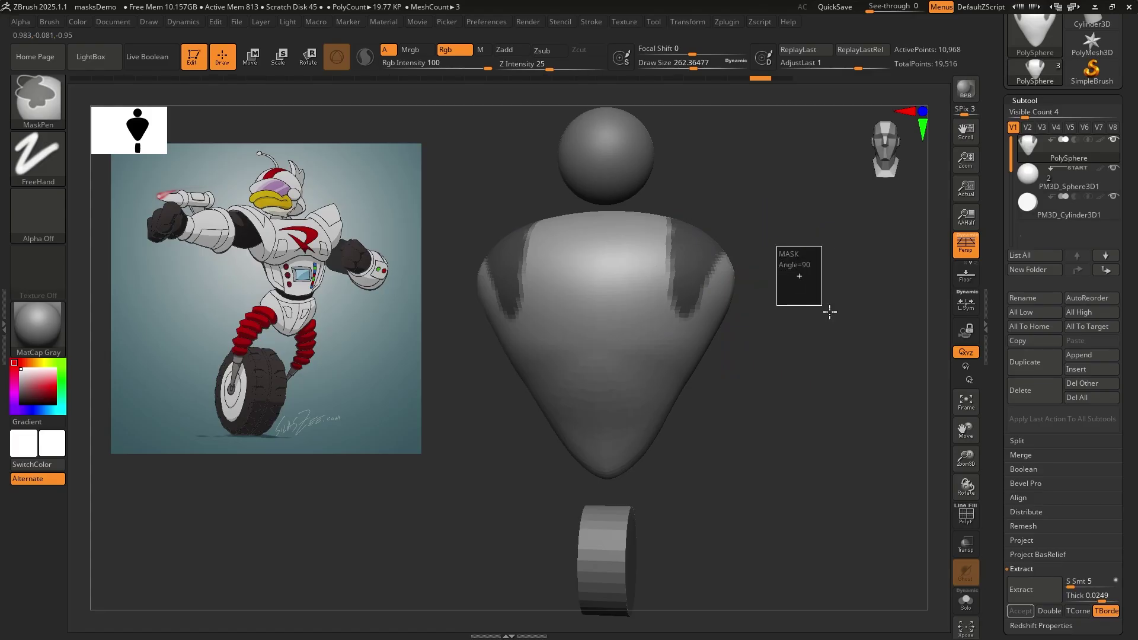
ctrl+drag(828, 310, 842, 329)
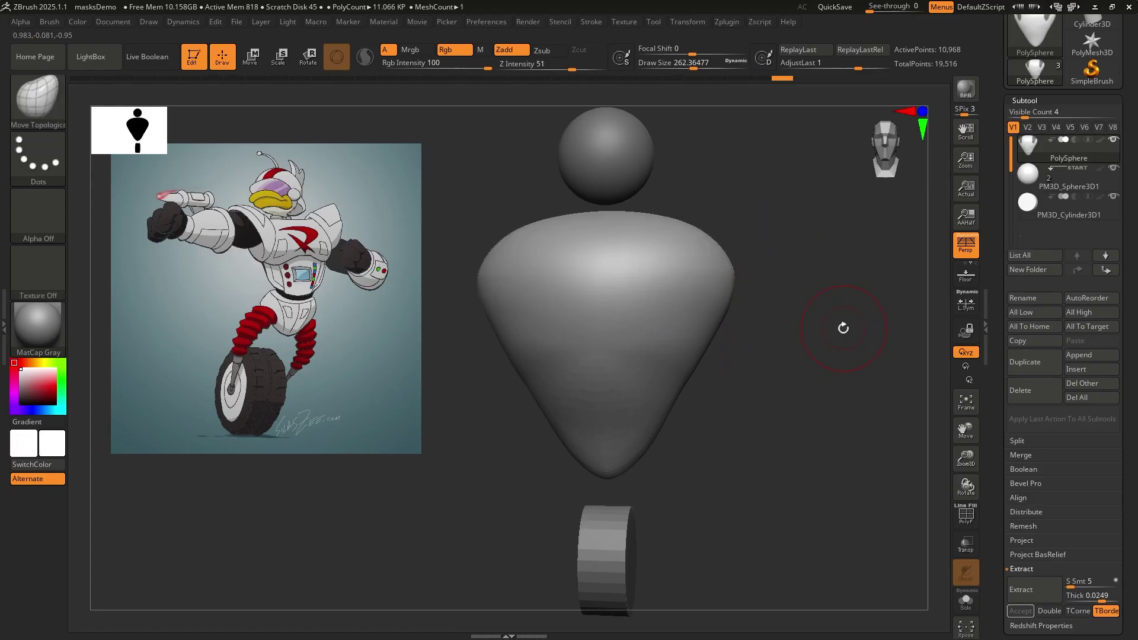
- Switch the masking brush to MaskLasso and lasso a mask over both outer shoulders of the torso from the front
key(ctrl)
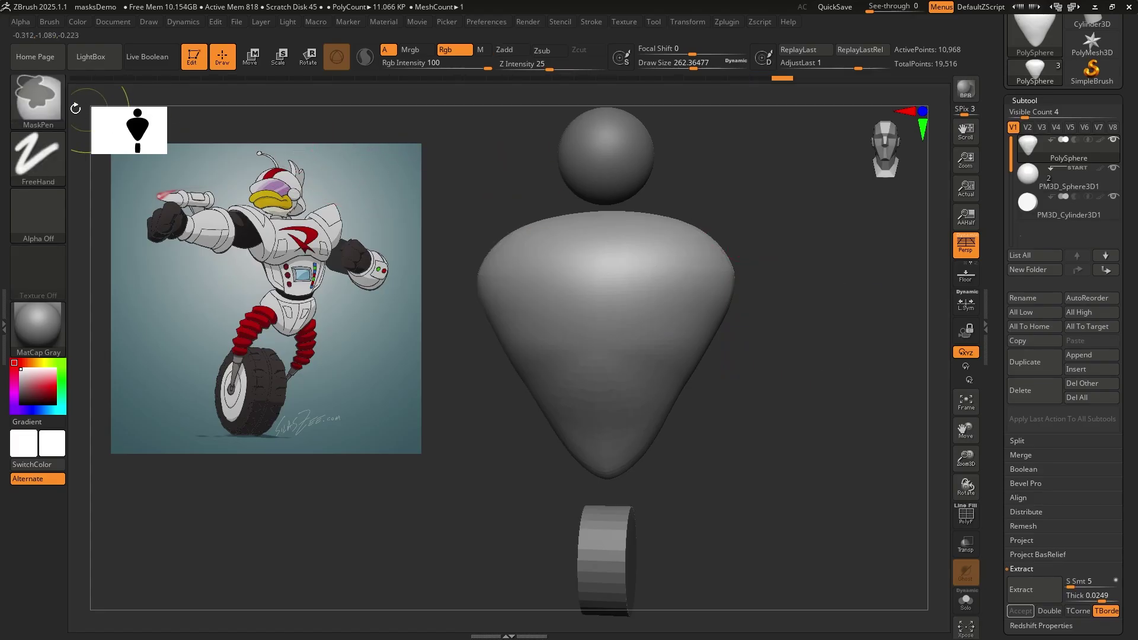
click(42, 110)
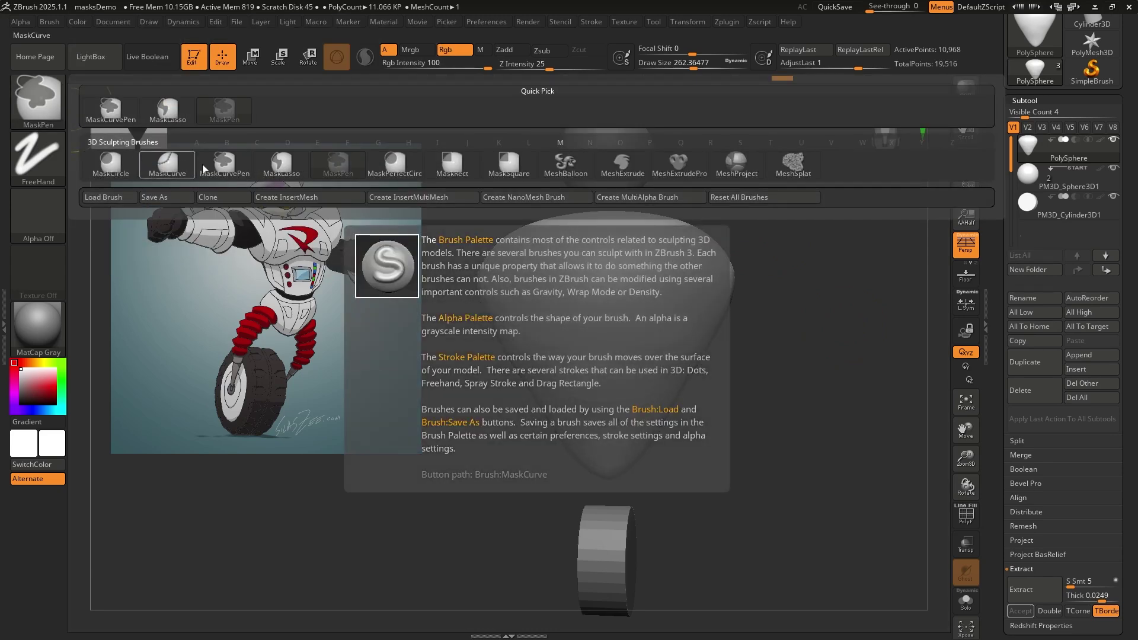
mouse_move(375, 164)
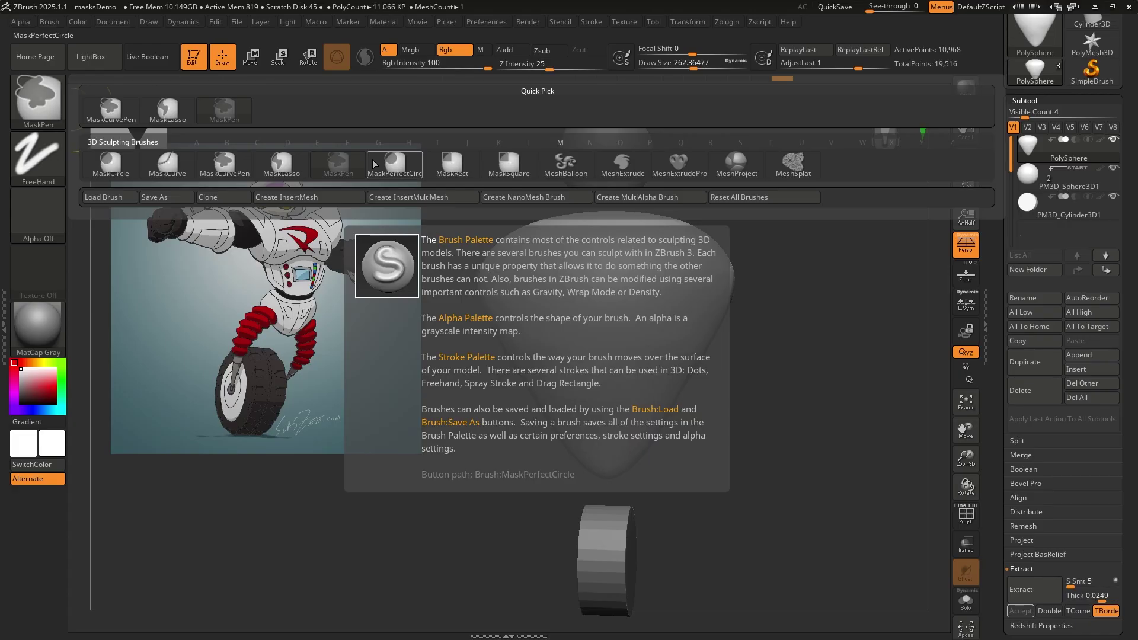
click(283, 164)
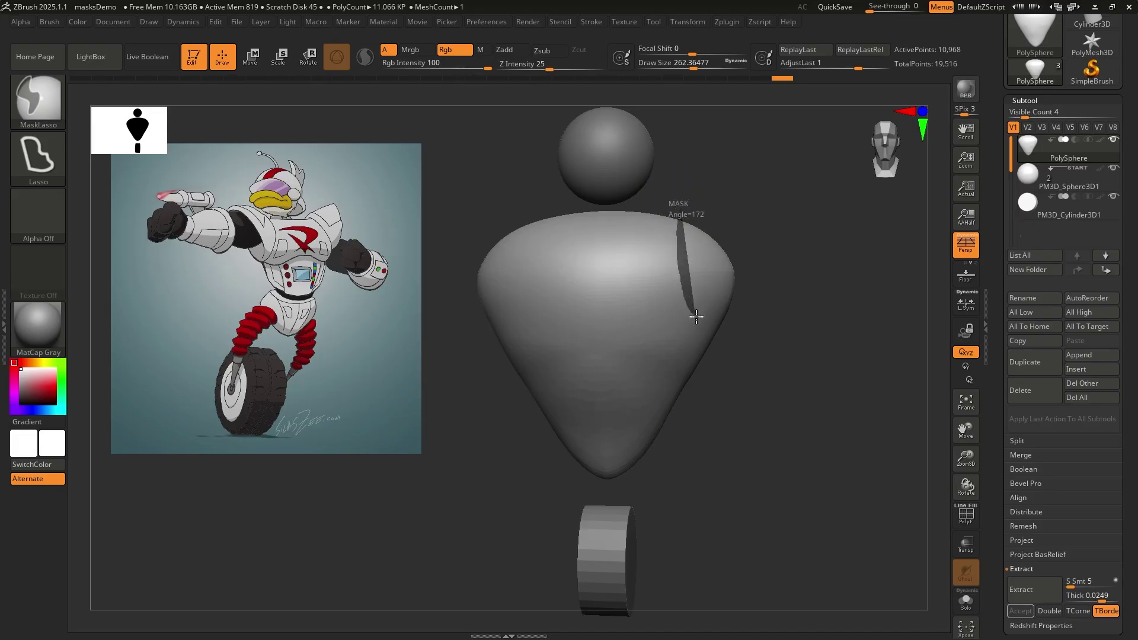
drag(696, 317, 763, 219)
mouse_move(809, 341)
mouse_down()
mouse_move(700, 343)
mouse_move(826, 353)
mouse_move(817, 340)
mouse_up()
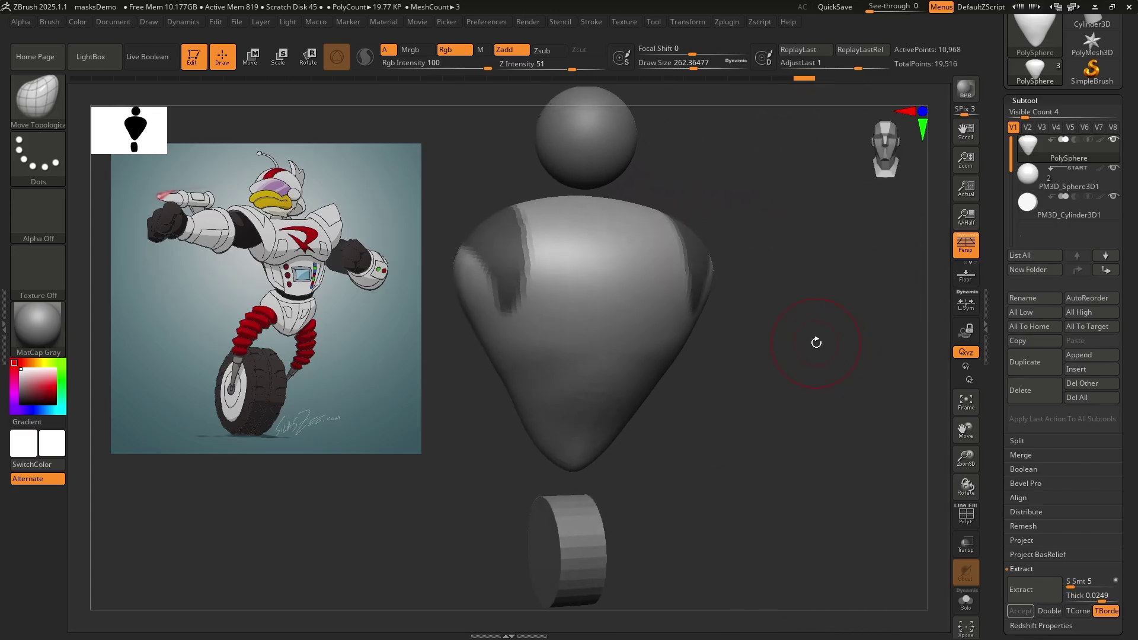
mouse_move(775, 373)
mouse_down()
mouse_move(736, 373)
mouse_move(770, 365)
mouse_up()
mouse_move(681, 198)
ctrl+mouse_down()
mouse_move(683, 287)
mouse_move(731, 338)
mouse_move(781, 228)
mouse_move(762, 168)
ctrl+mouse_up()
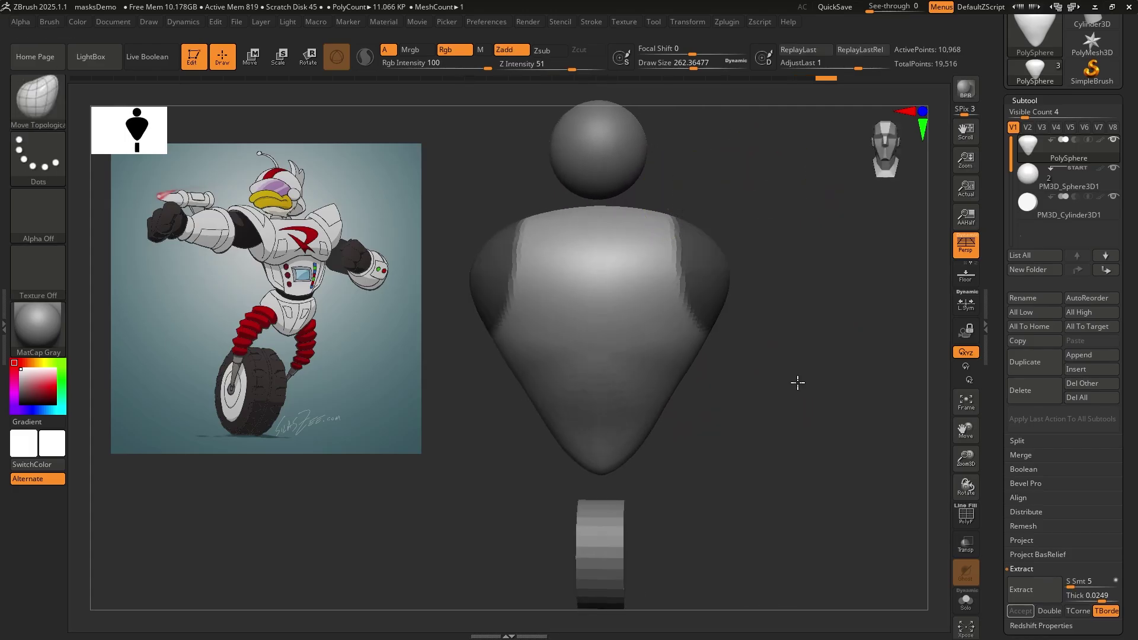
- Try to cut an arched arm opening out of the shoulder mask from the side with the lasso
mouse_move(798, 381)
mouse_down()
mouse_move(741, 391)
mouse_move(753, 332)
mouse_up()
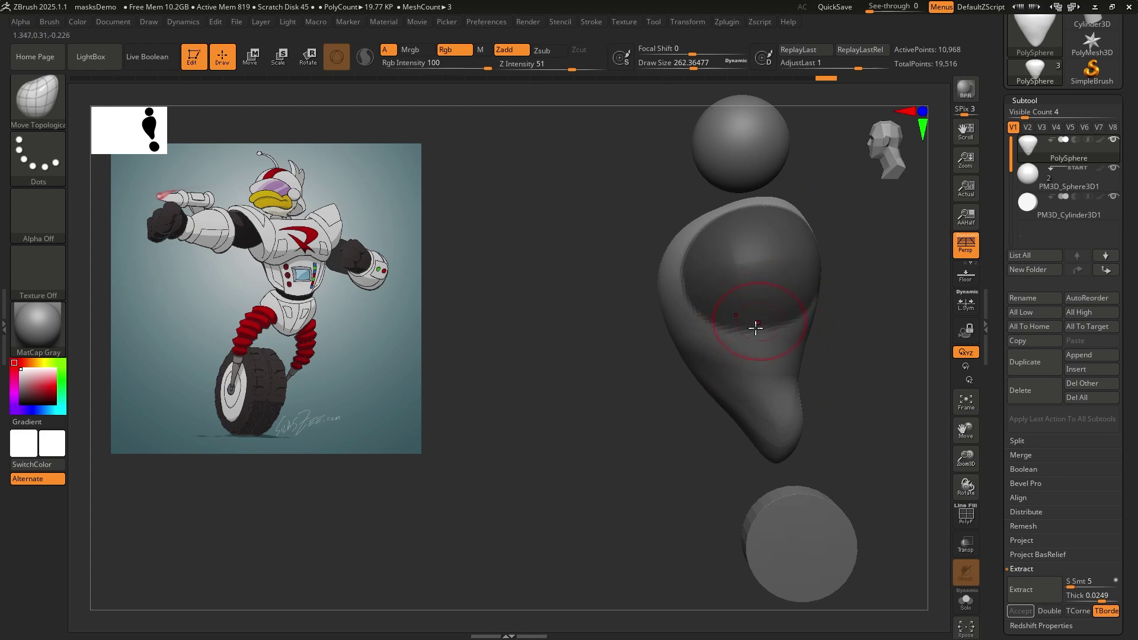
key(ctrl)
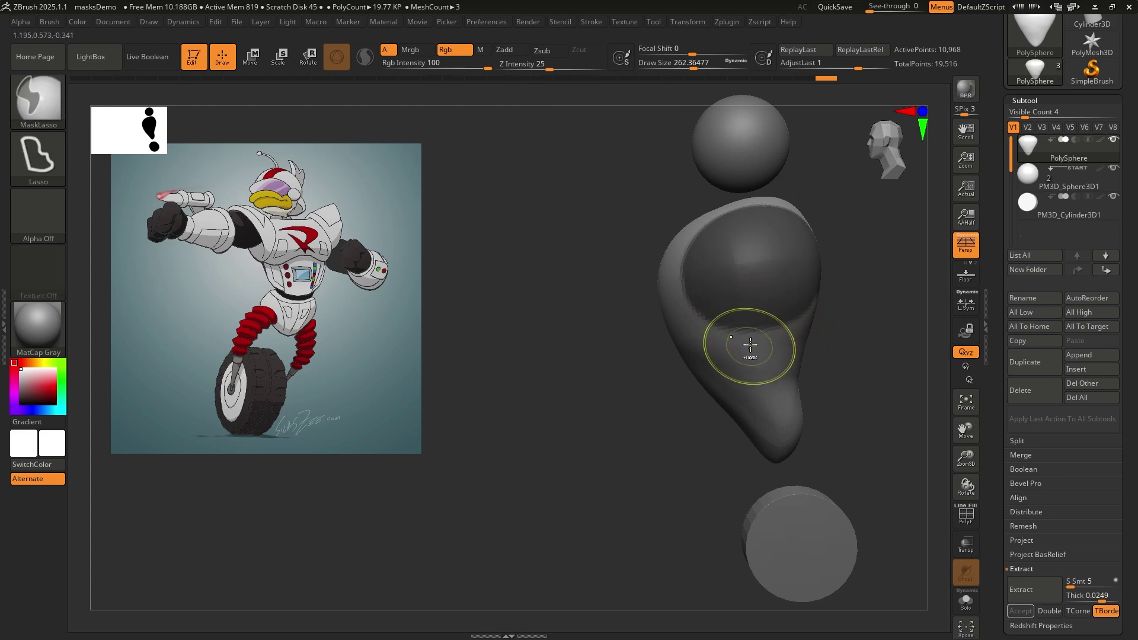
mouse_move(738, 335)
ctrl+mouse_down()
mouse_move(735, 323)
mouse_move(782, 270)
mouse_move(770, 335)
ctrl+mouse_up()
mouse_move(846, 371)
mouse_down()
mouse_move(825, 373)
mouse_move(774, 265)
mouse_up()
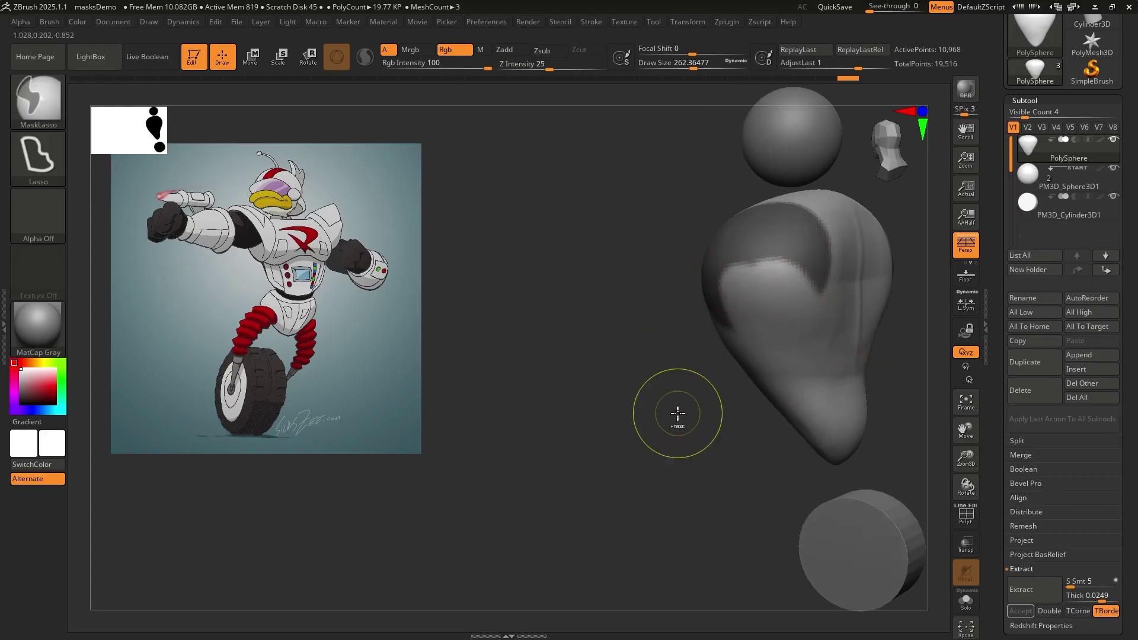
ctrl+click(722, 364)
- Unmask an arched arm opening in the lower part of the shoulder mask from the side view
drag(630, 398, 653, 387)
drag(821, 375, 746, 348)
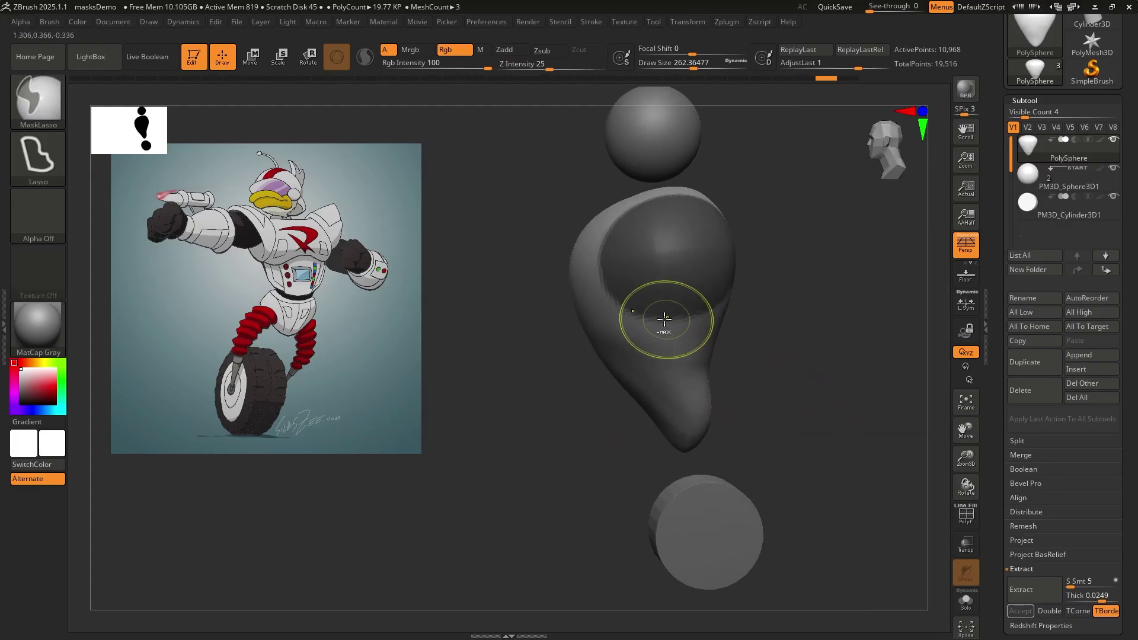
mouse_move(662, 323)
ctrl+mouse_down()
mouse_move(655, 290)
mouse_move(683, 255)
mouse_move(710, 294)
mouse_move(681, 325)
ctrl+mouse_up()
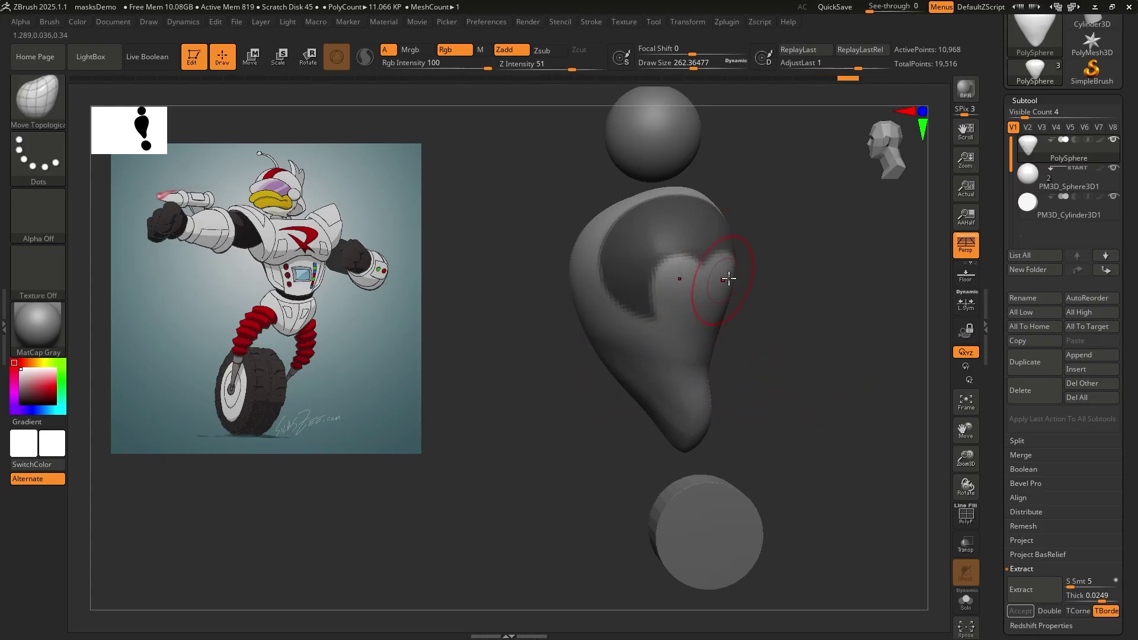
- Trim the lower outer edges of the shoulder masks with the lasso from the torso's back view
drag(826, 352, 730, 217)
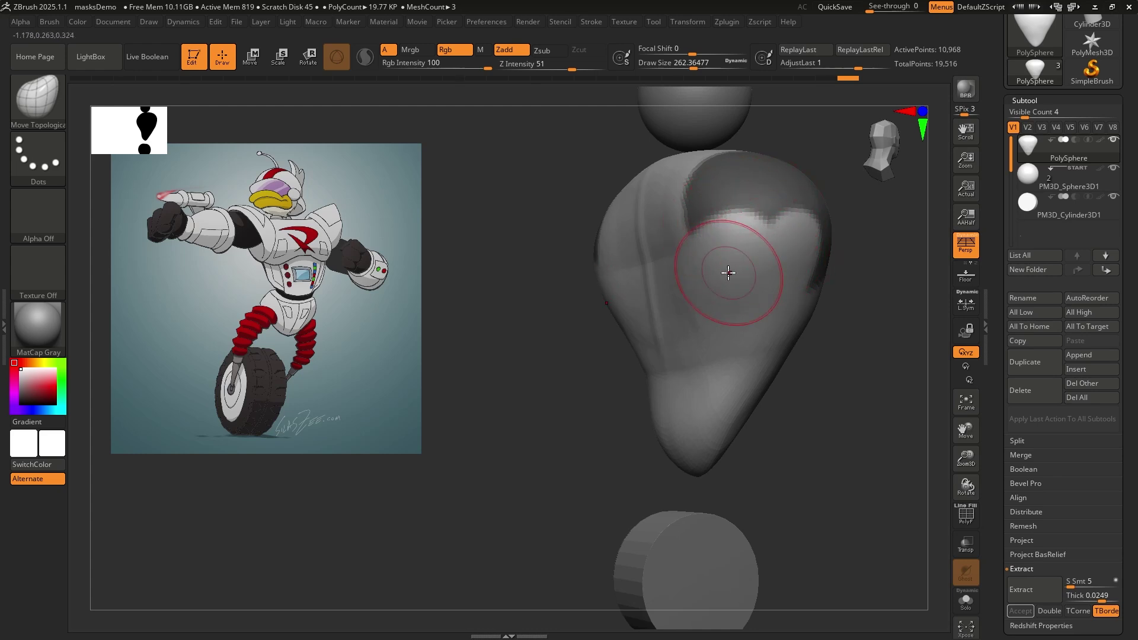
mouse_move(556, 378)
mouse_down()
mouse_move(533, 391)
mouse_move(624, 387)
mouse_move(573, 392)
mouse_up()
key(ctrl)
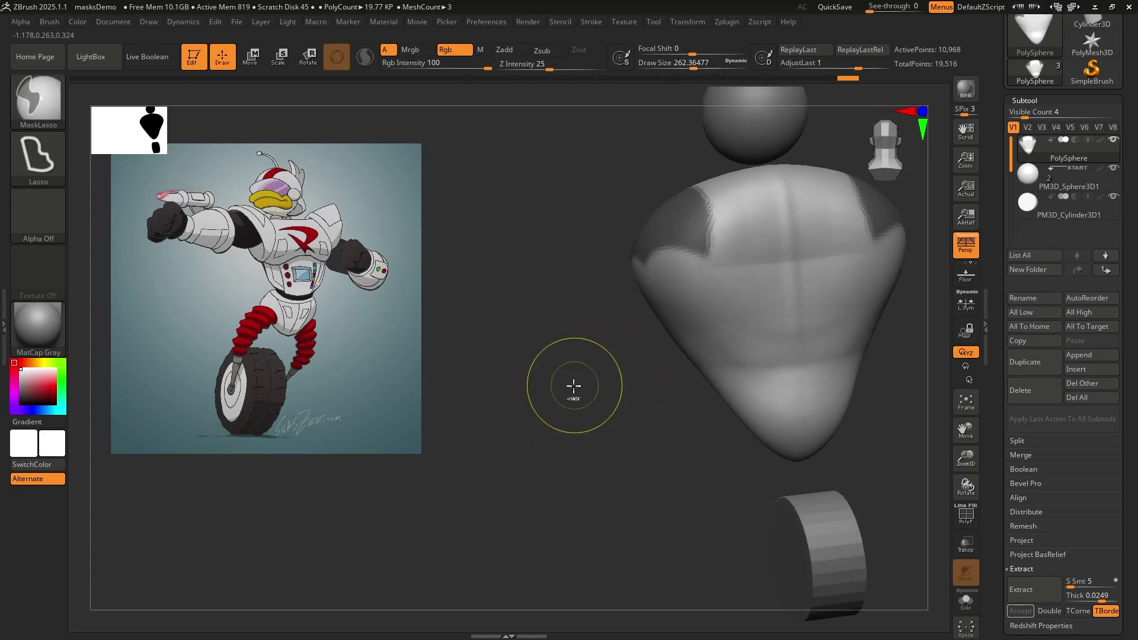
mouse_move(701, 449)
mouse_down()
mouse_move(685, 452)
mouse_move(675, 439)
mouse_move(691, 447)
mouse_move(687, 436)
mouse_up()
drag(860, 429, 734, 398)
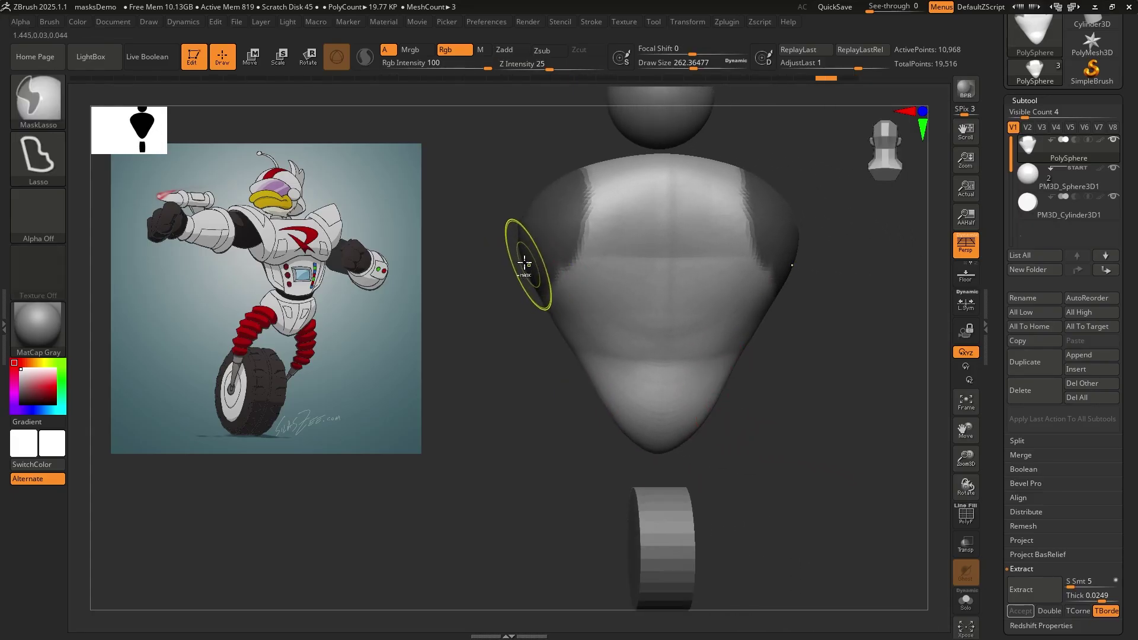
mouse_move(501, 268)
ctrl+mouse_down()
mouse_move(514, 243)
mouse_move(557, 288)
mouse_move(526, 317)
mouse_move(503, 273)
ctrl+mouse_up()
mouse_move(522, 409)
mouse_down()
mouse_move(528, 417)
mouse_move(505, 416)
mouse_move(509, 403)
mouse_up()
shift+drag(528, 308, 515, 310)
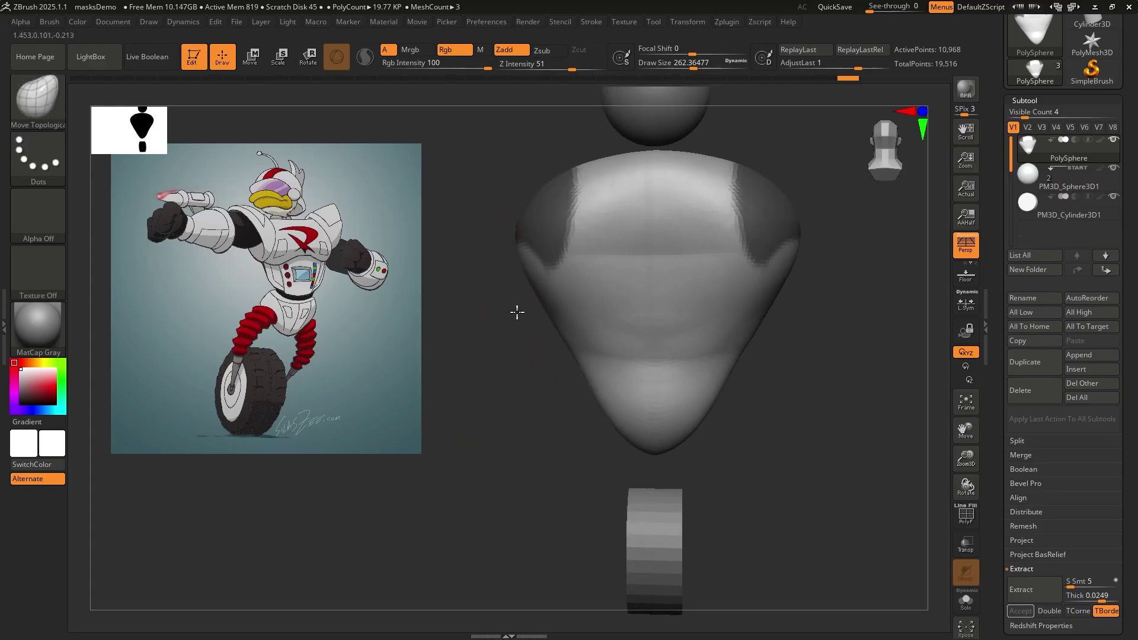
mouse_move(498, 261)
ctrl+mouse_down()
mouse_move(503, 218)
mouse_move(536, 243)
mouse_move(516, 289)
ctrl+mouse_up()
- Preview the extraction of both masked shoulder areas on the torso with a thickness of 0.0249
drag(520, 428, 624, 400)
drag(632, 323, 794, 300)
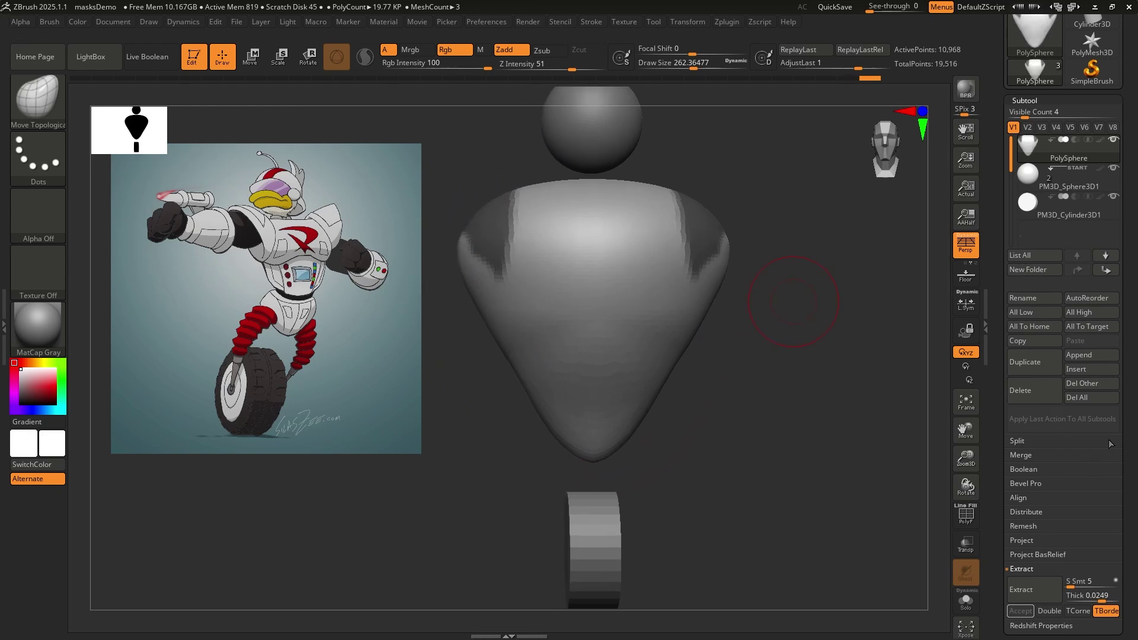
scroll(1129, 479, down, 1)
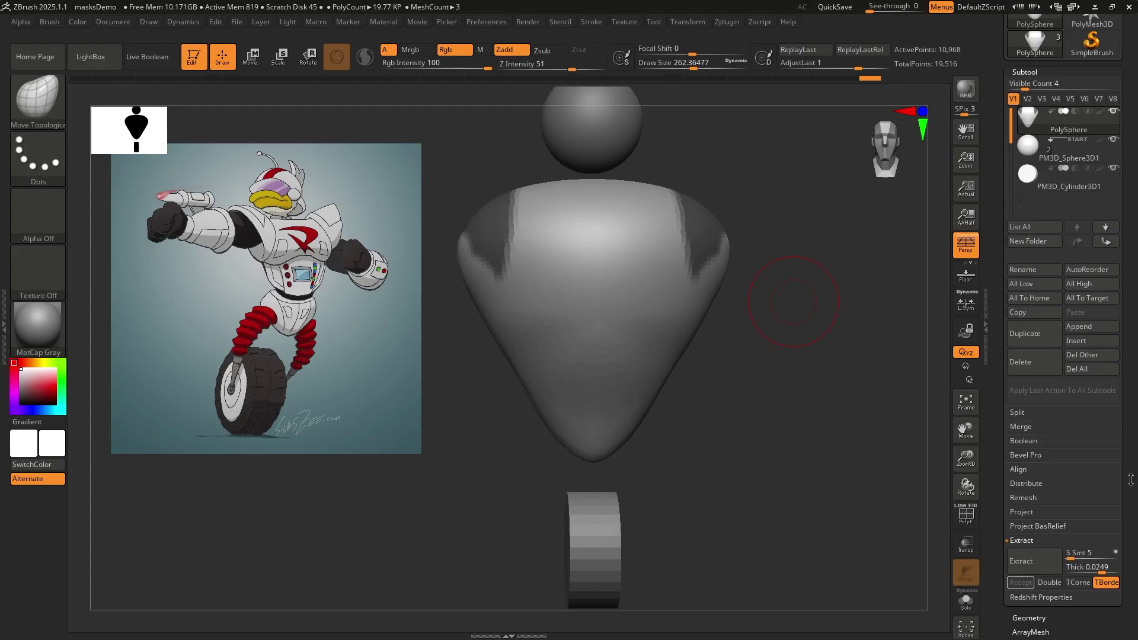
scroll(1129, 479, down, 3)
click(1090, 472)
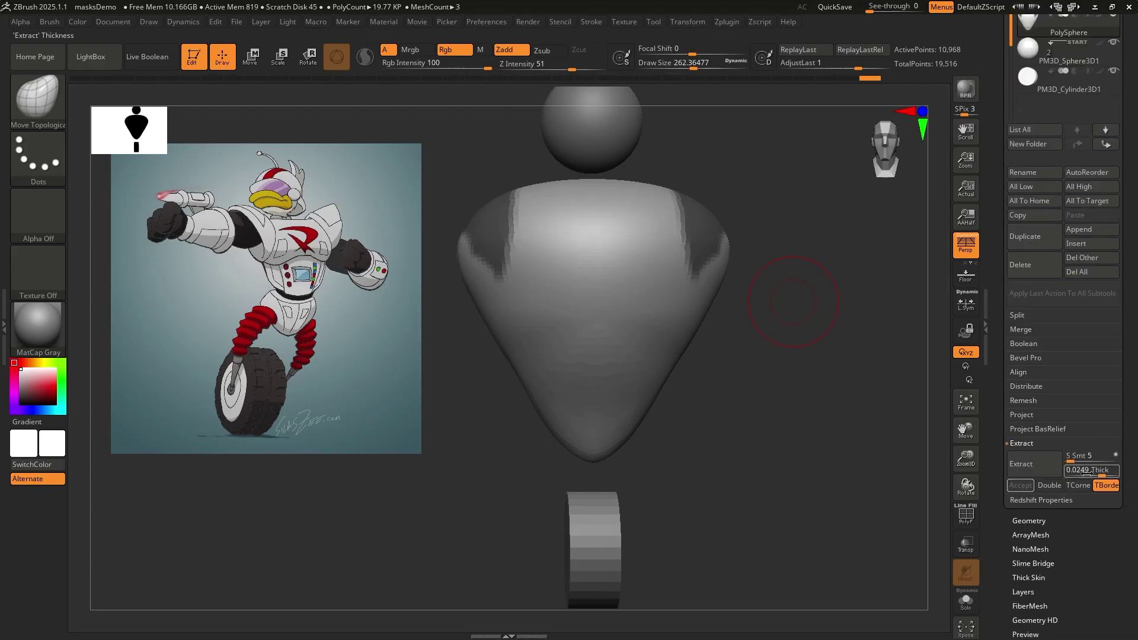
click(1043, 464)
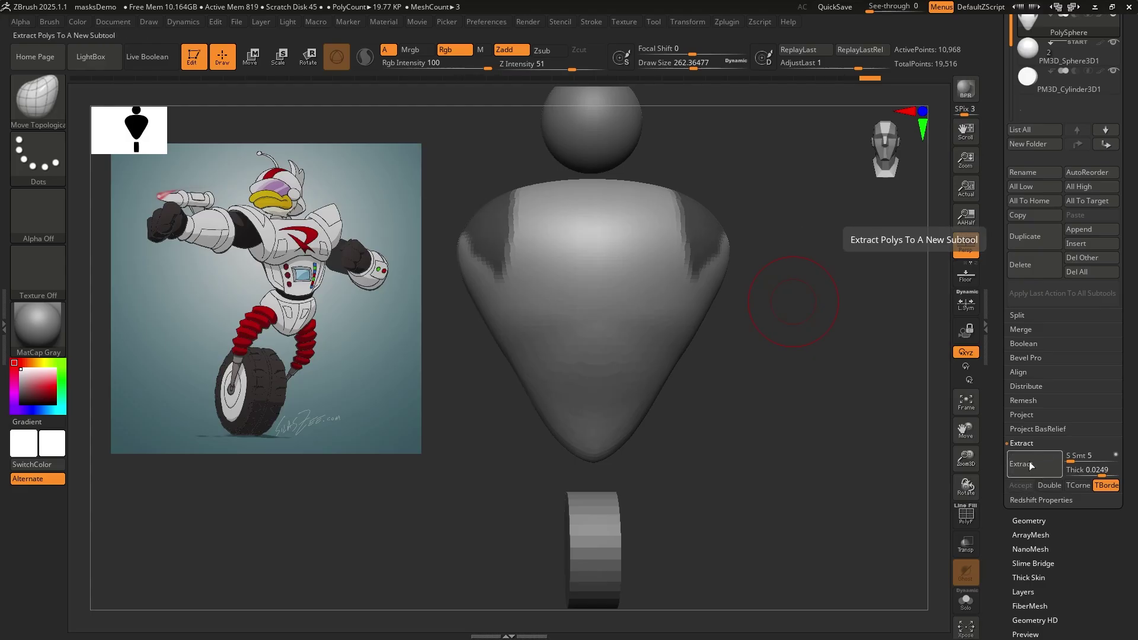
click(1028, 461)
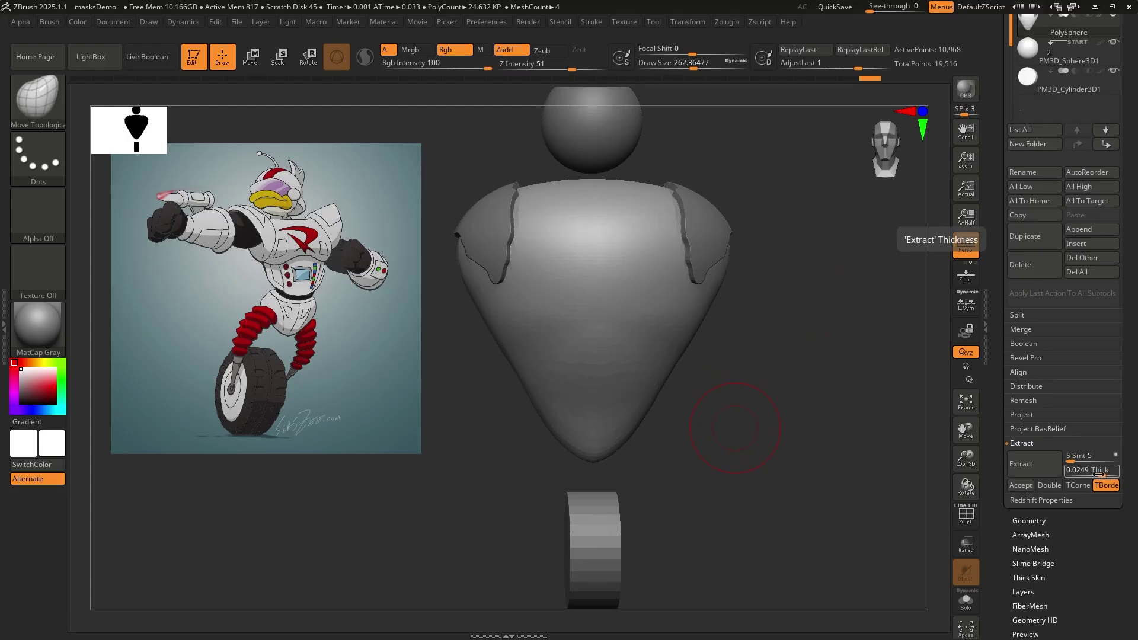
- Try a very thin extraction thickness of 0.00294 and a thicker one of 0.06599 on the masked shoulders
drag(1100, 474, 1099, 475)
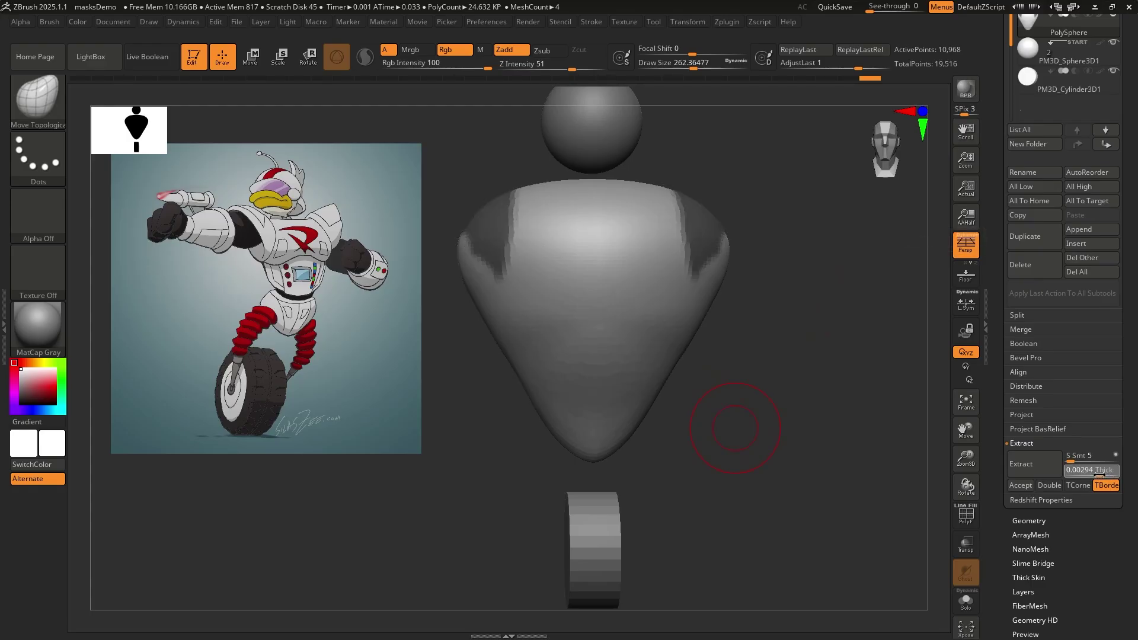
click(1033, 468)
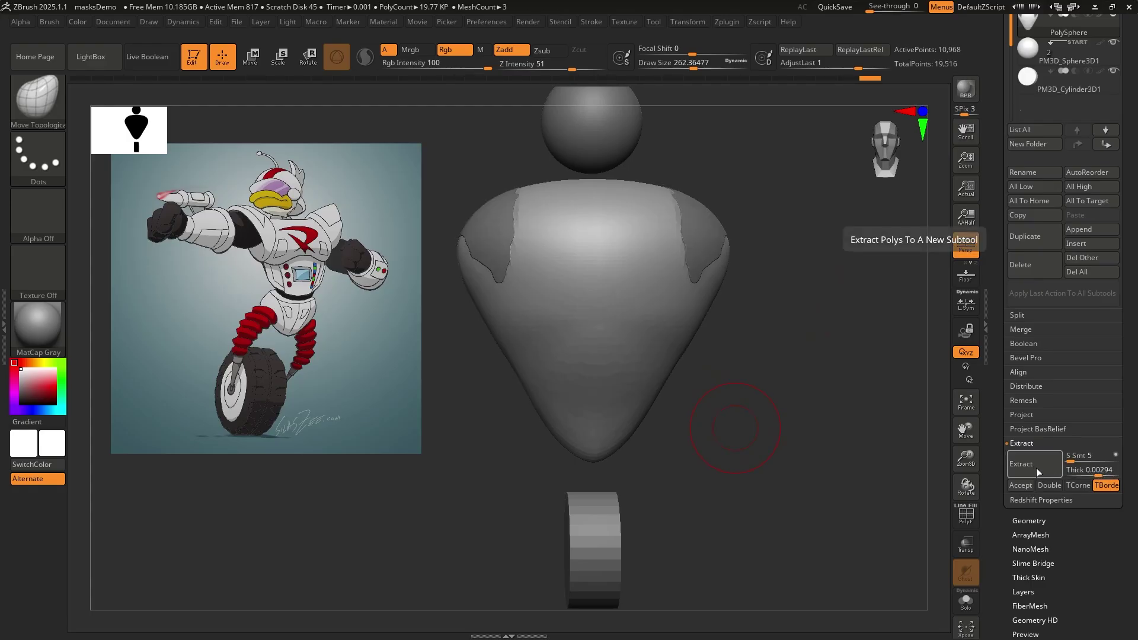
drag(1097, 474, 1093, 471)
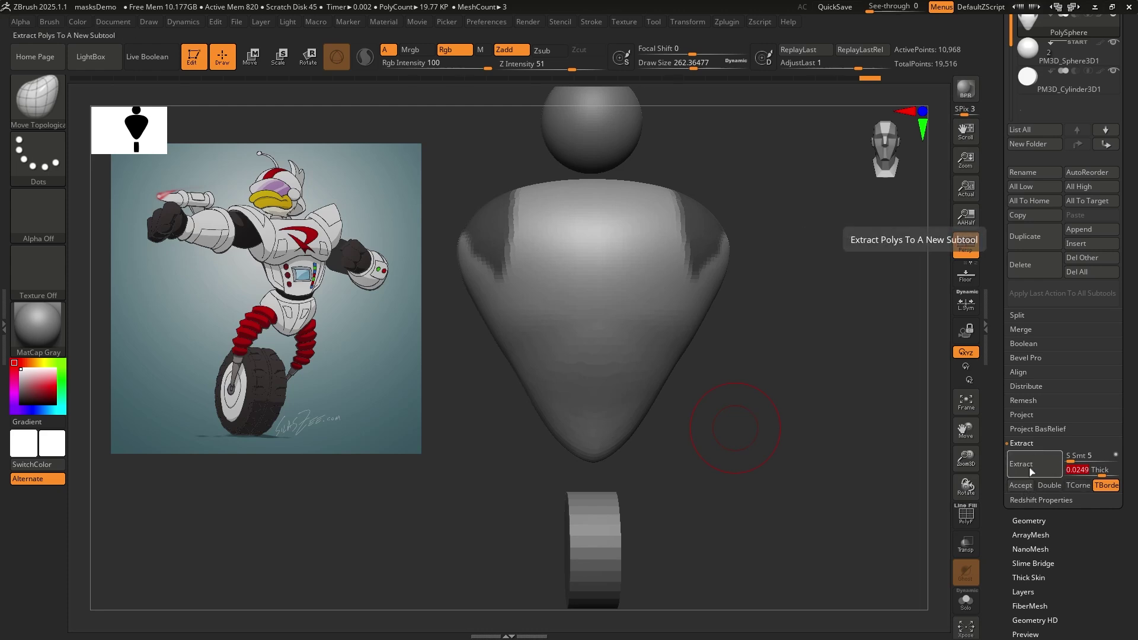
click(1020, 485)
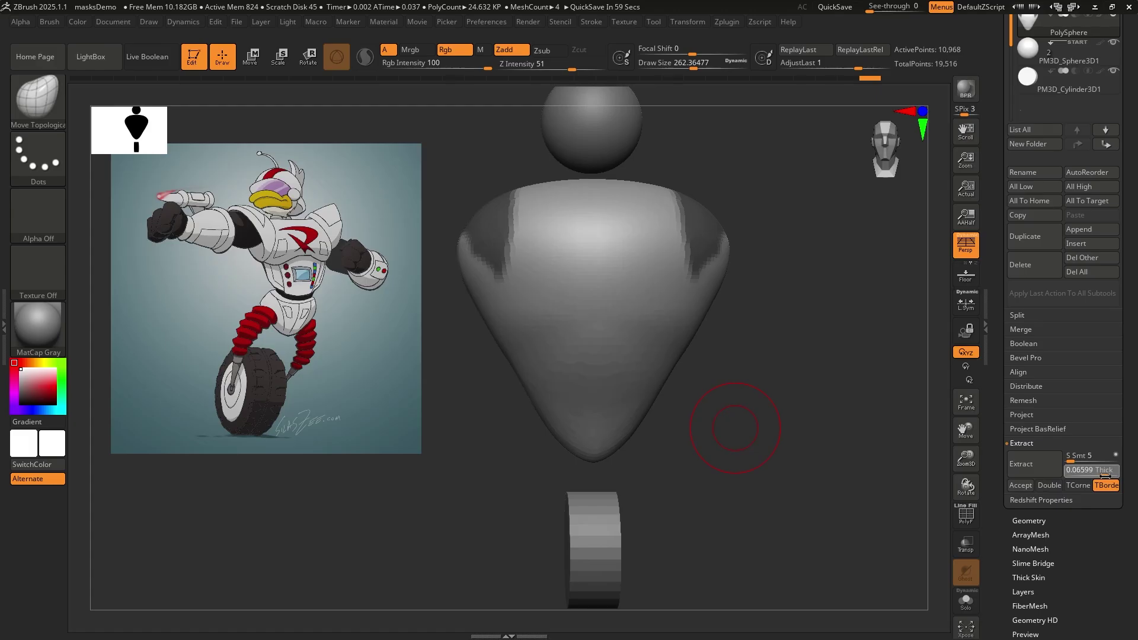
- Set the extraction thickness to 0.02 and accept the shoulder pieces as a new subtool
text(0.02)
key(Return)
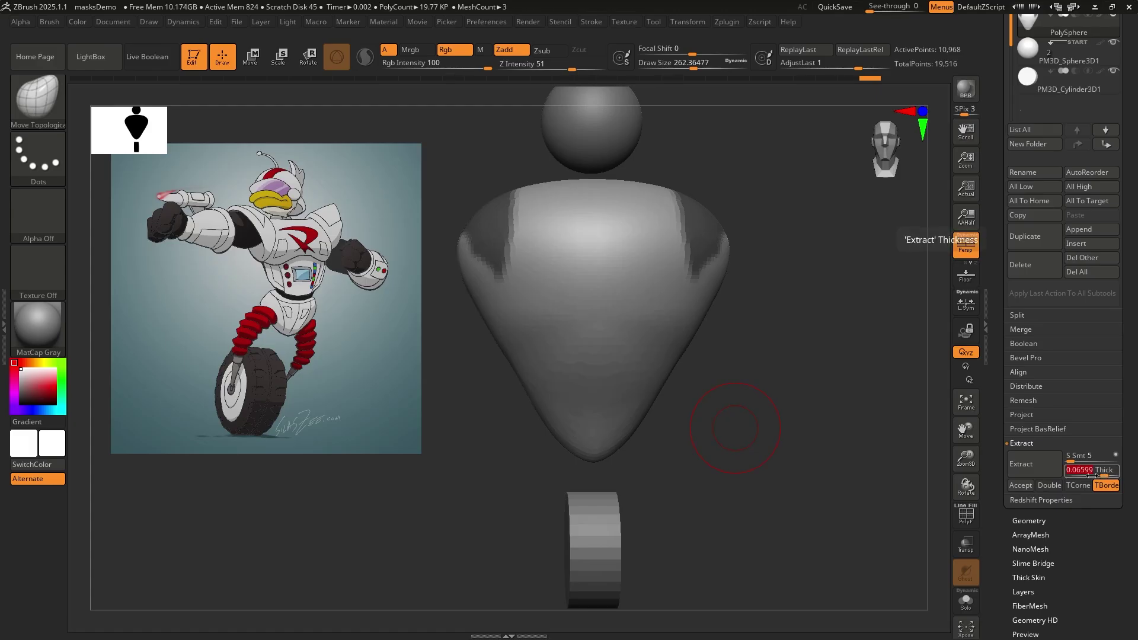
click(1020, 485)
- Enable double-sided extraction, extract a second shell from the masked shoulder pieces and accept it as a subtool
click(1038, 489)
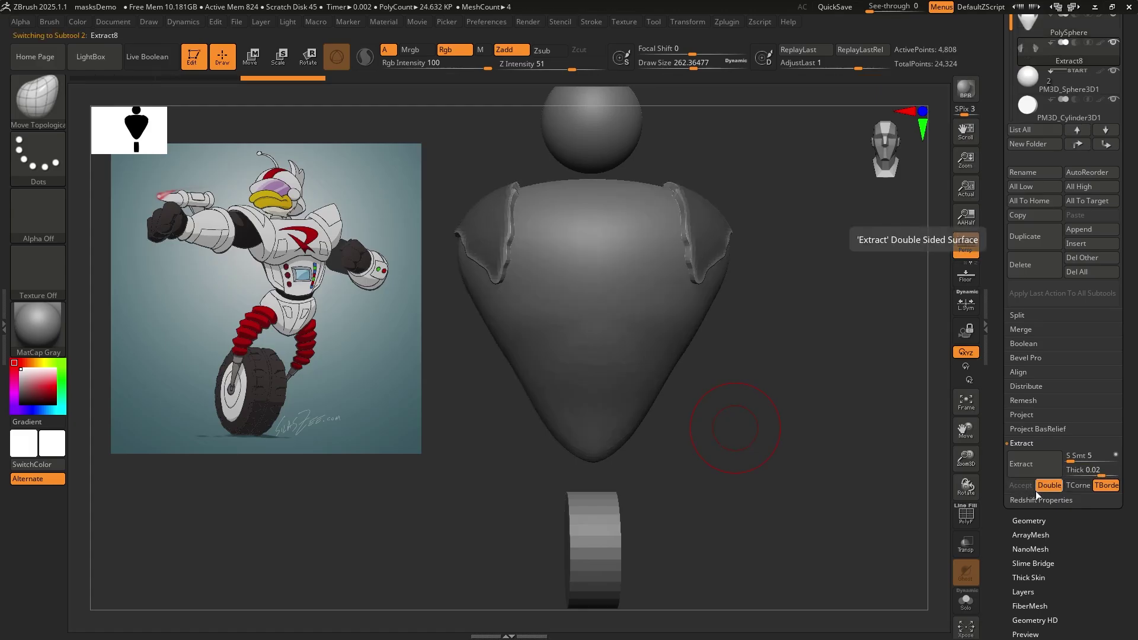
drag(823, 427, 810, 462)
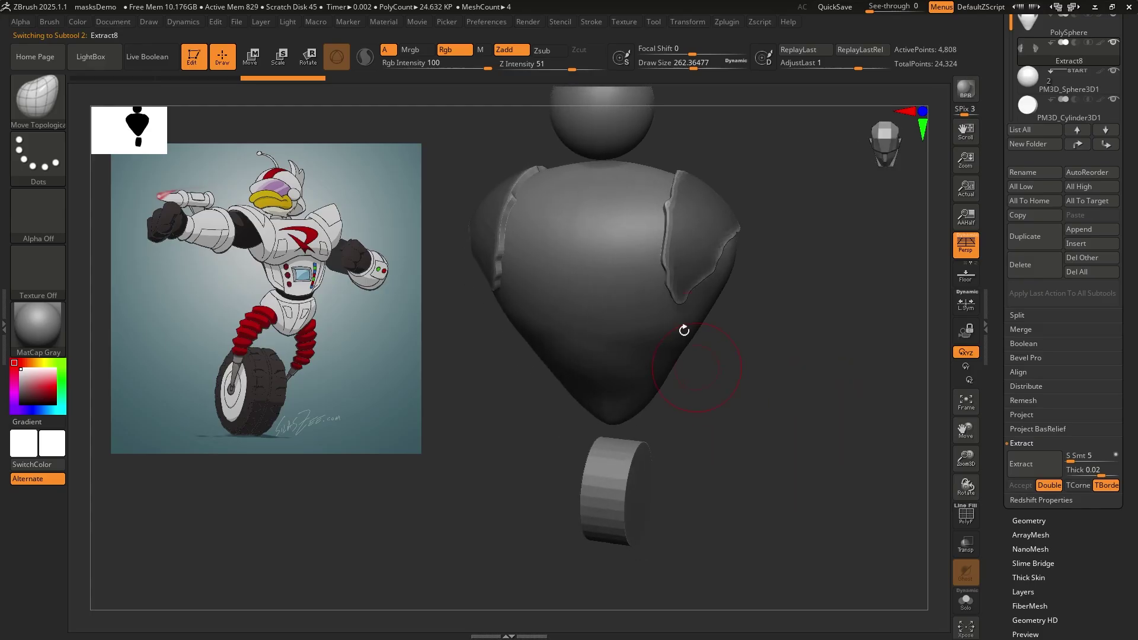
drag(762, 406, 775, 420)
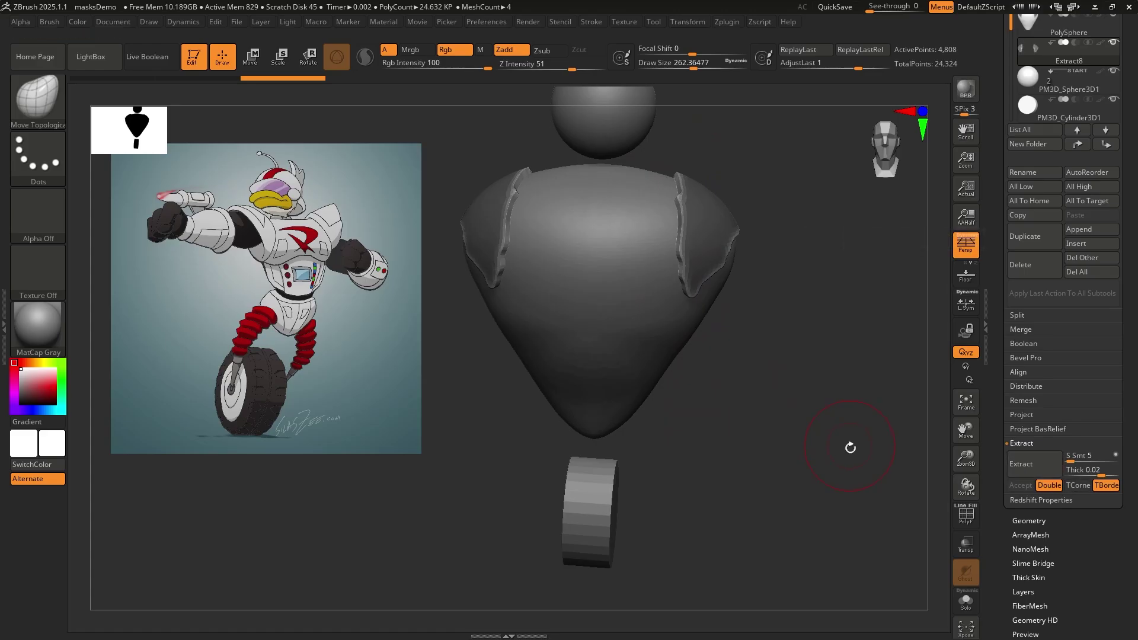
drag(851, 445, 837, 424)
click(1036, 472)
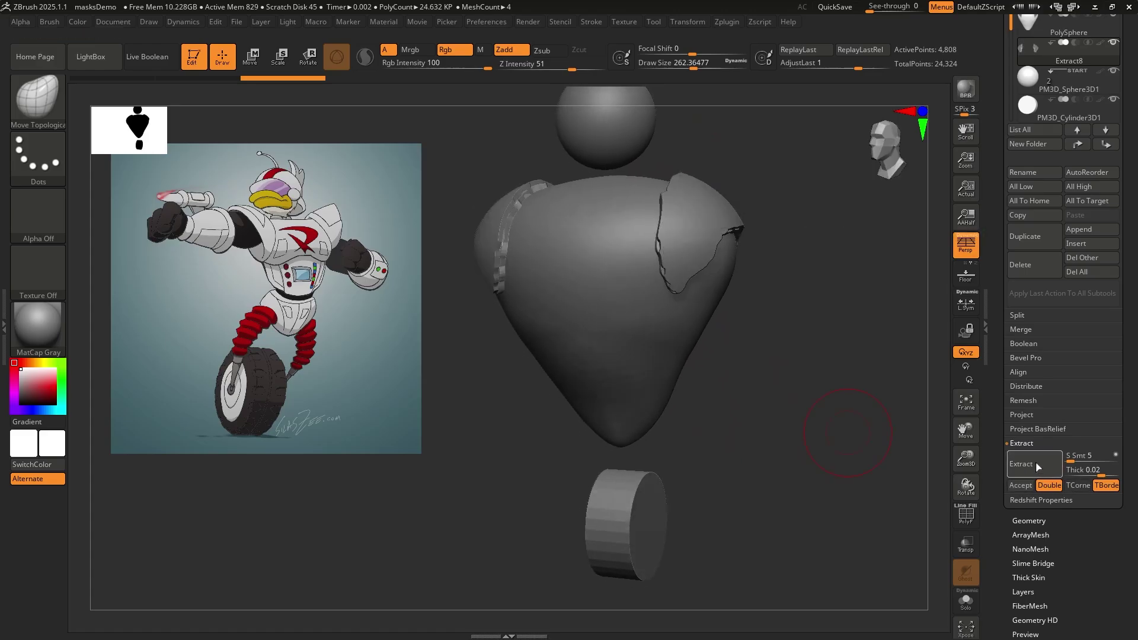
click(1022, 485)
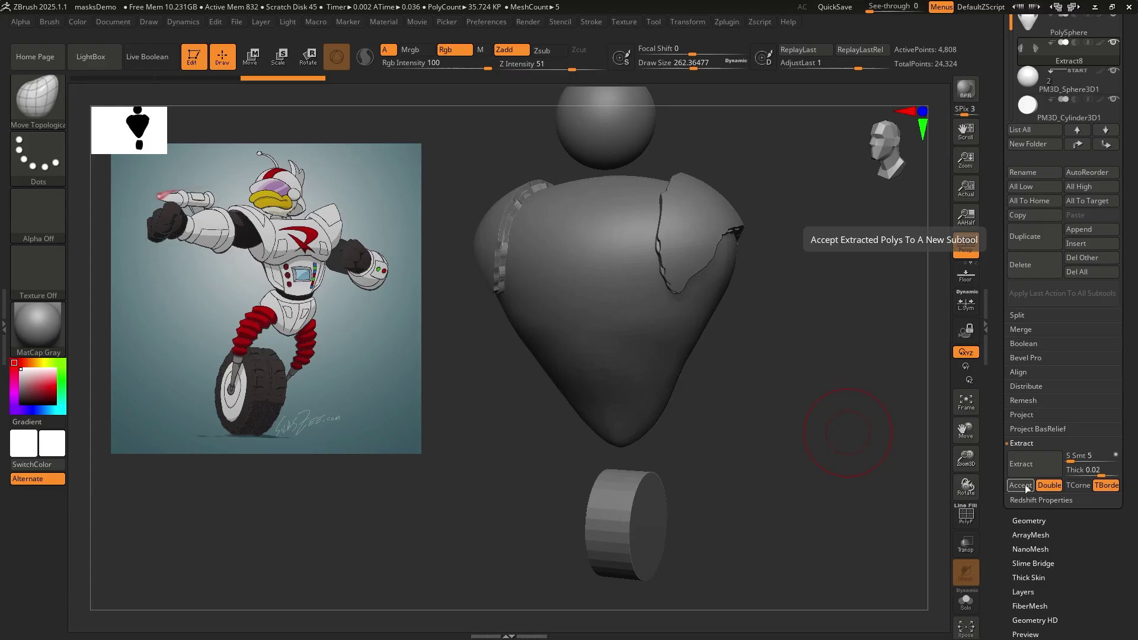
click(1021, 486)
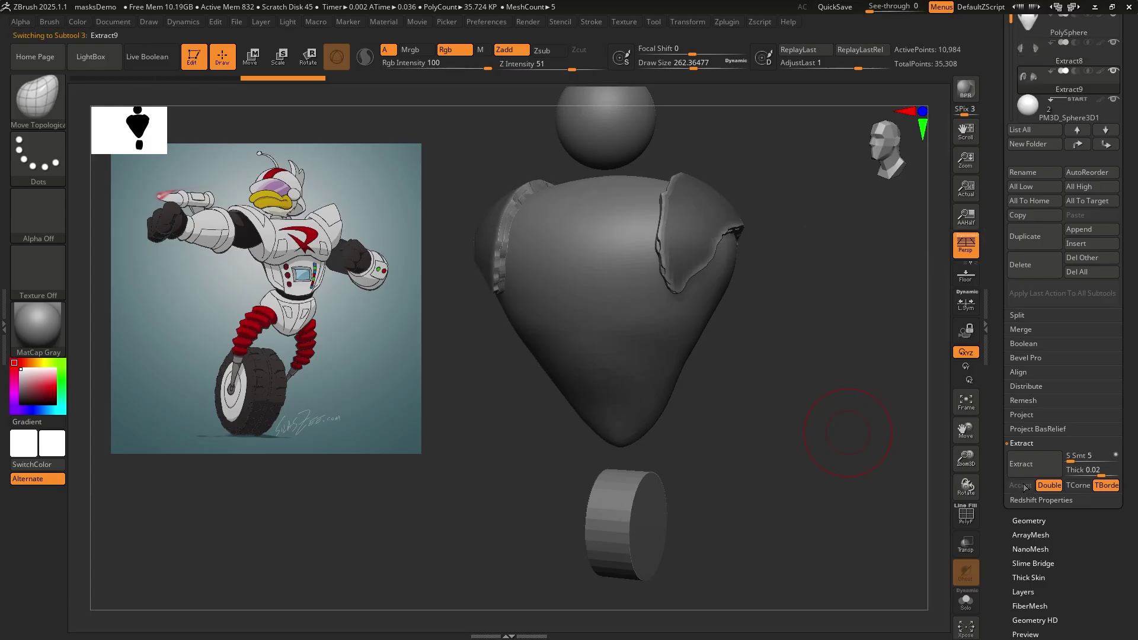
- Delete the double-sided shoulder extraction subtool and confirm the deletion
mouse_move(1091, 94)
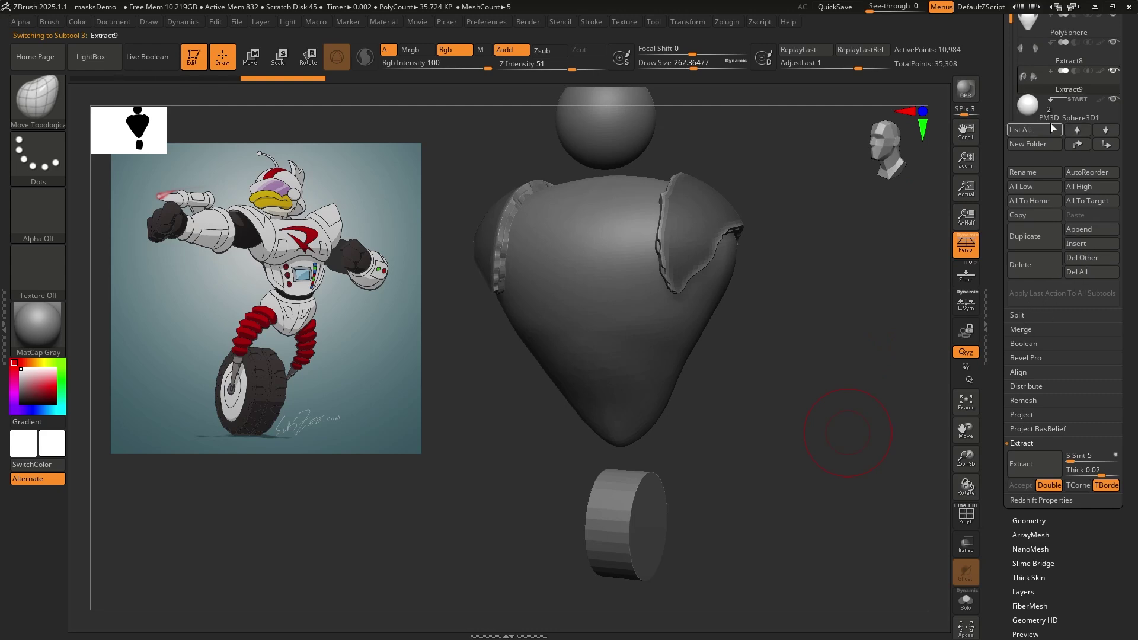
mouse_move(1060, 63)
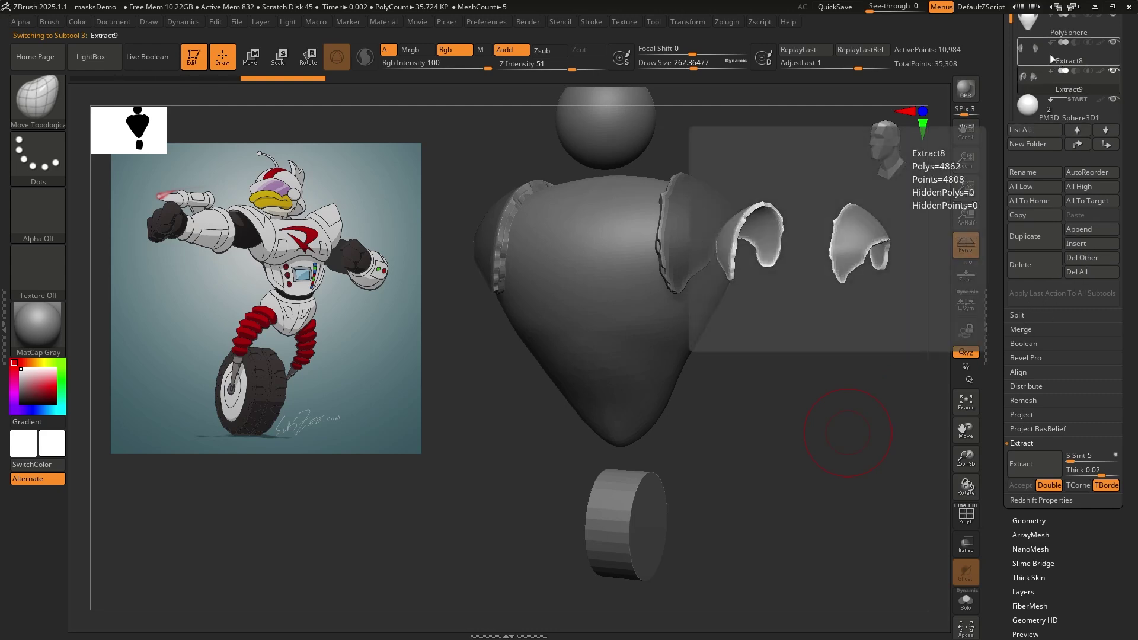
click(1020, 264)
click(925, 289)
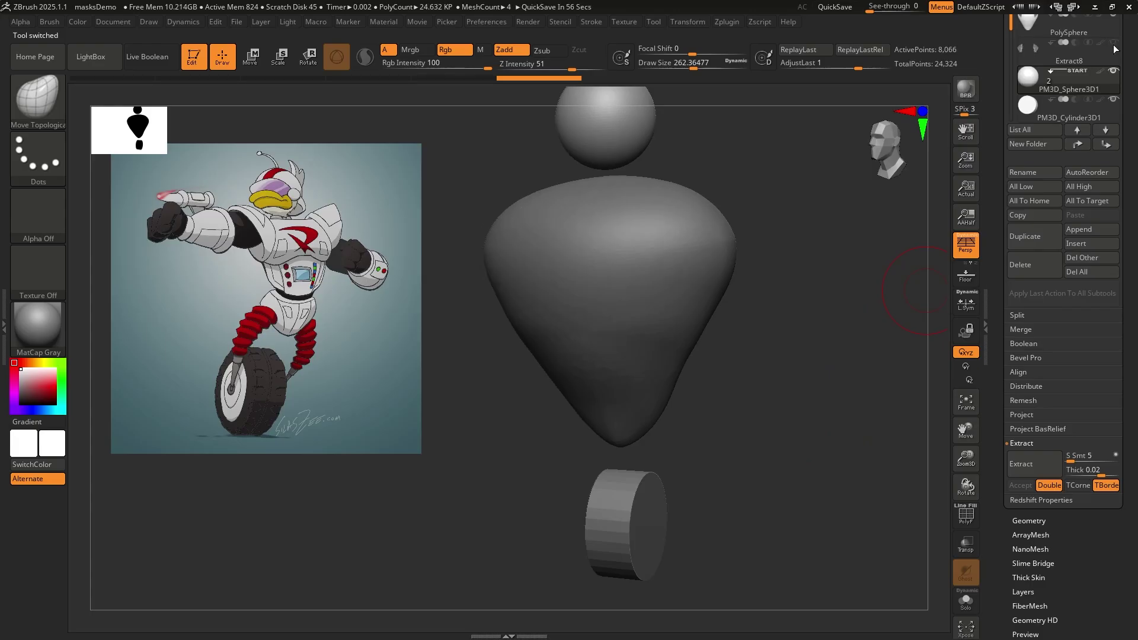
- Select the single-sided shoulder extraction subtool and clear its mask
click(1055, 58)
mouse_move(1034, 82)
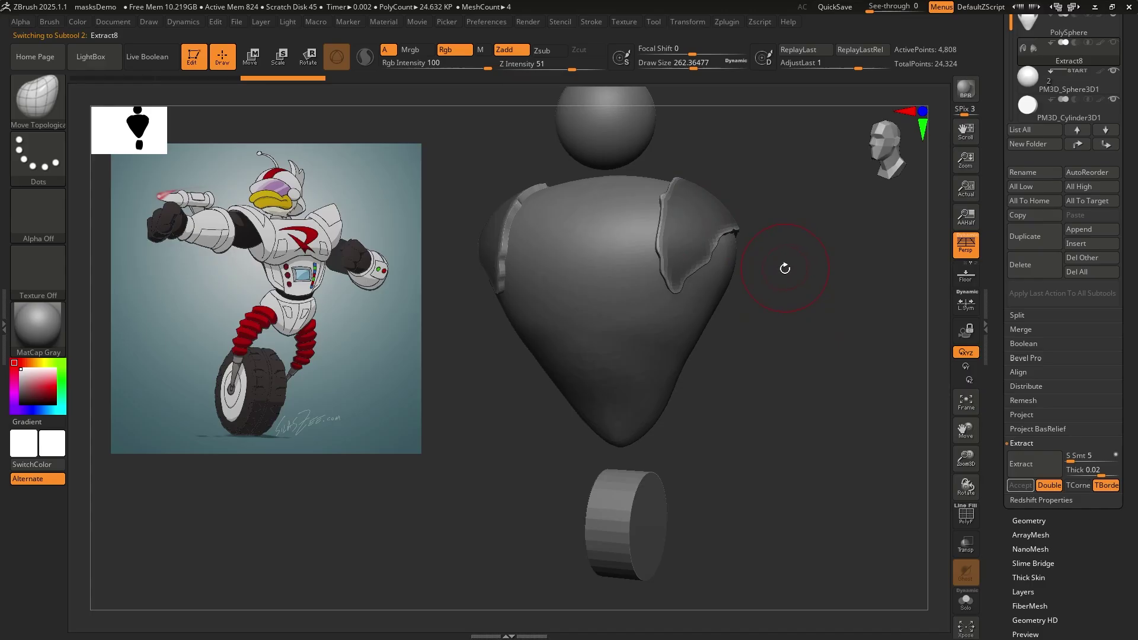
ctrl+click(850, 325)
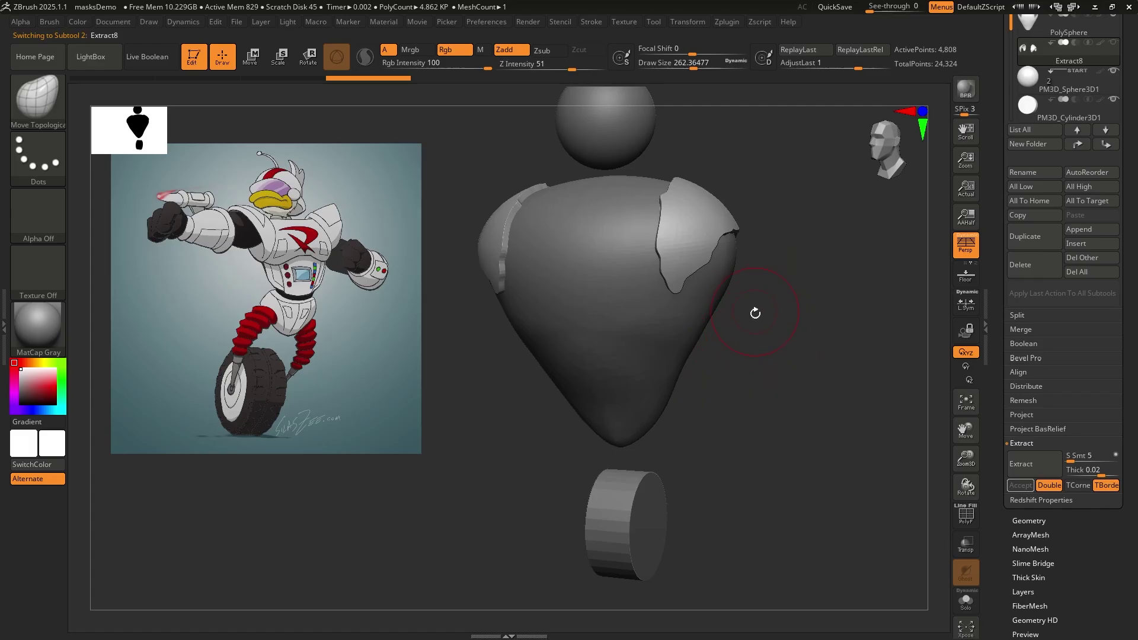
- Smooth the jagged borders of the shoulder pieces with repeated passes of the Polish Crisp Edges deformation
drag(782, 267, 782, 369)
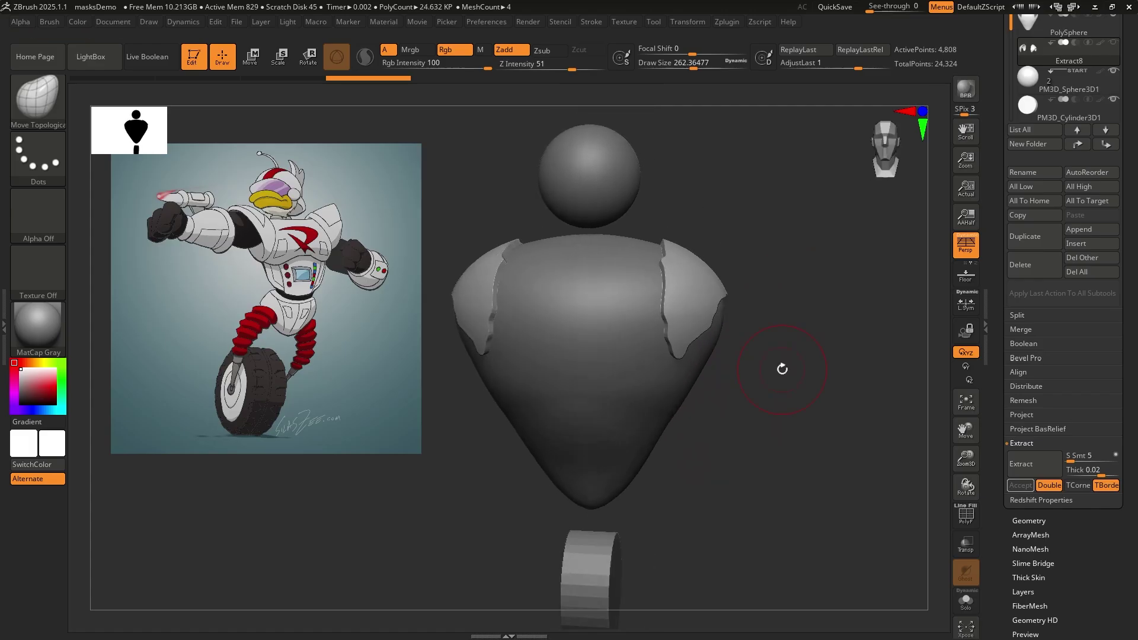
scroll(1068, 528, down, 5)
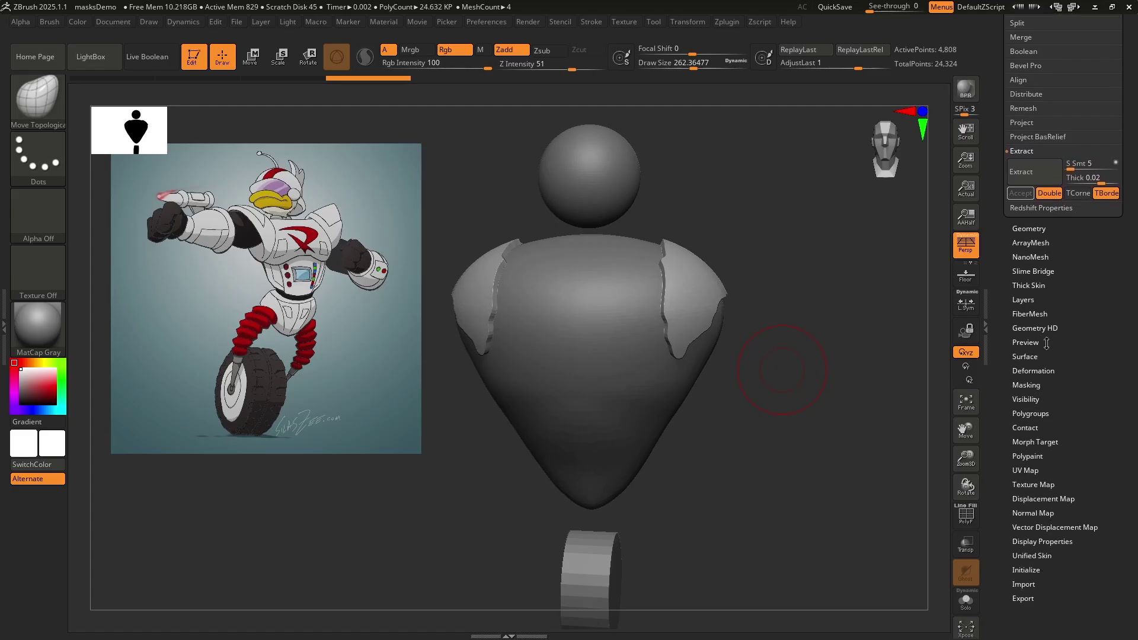
click(1044, 370)
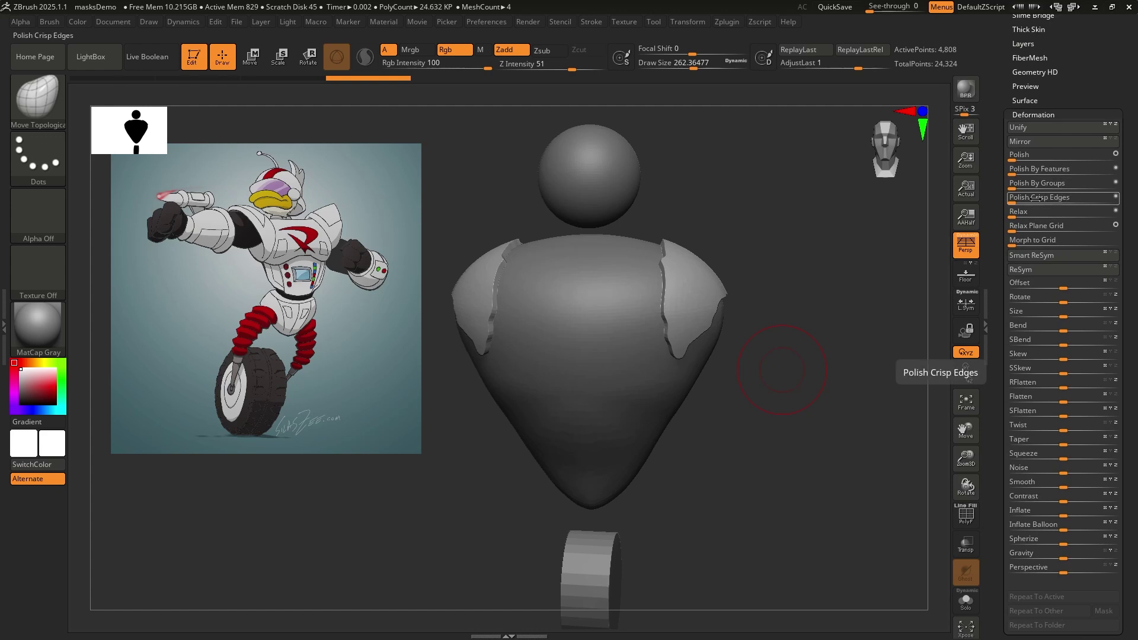
click(1015, 200)
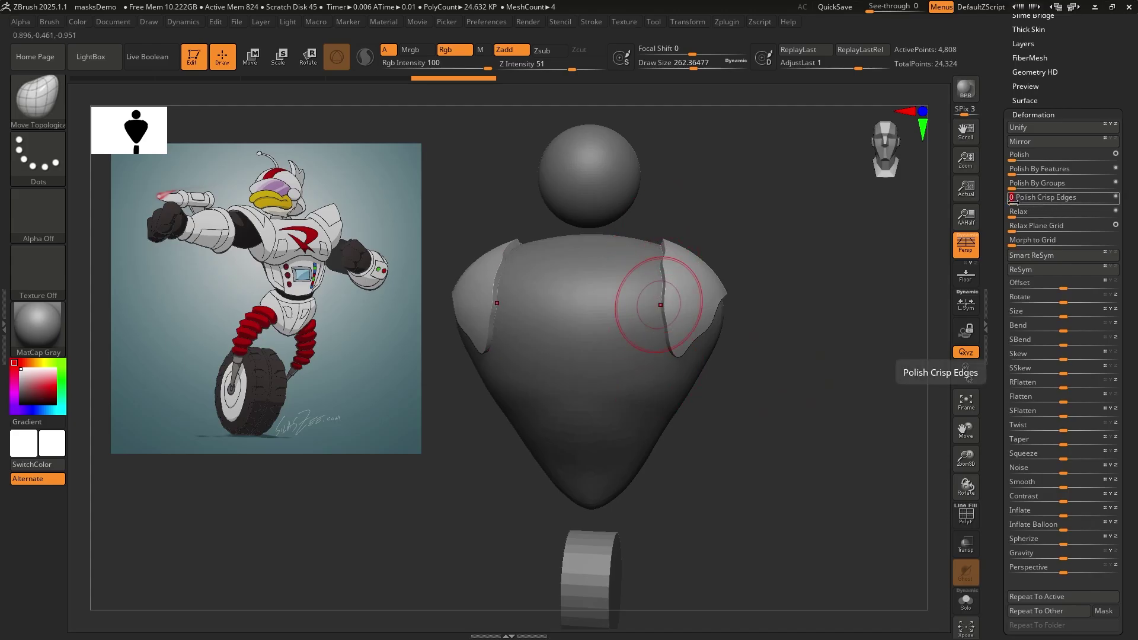
click(1061, 201)
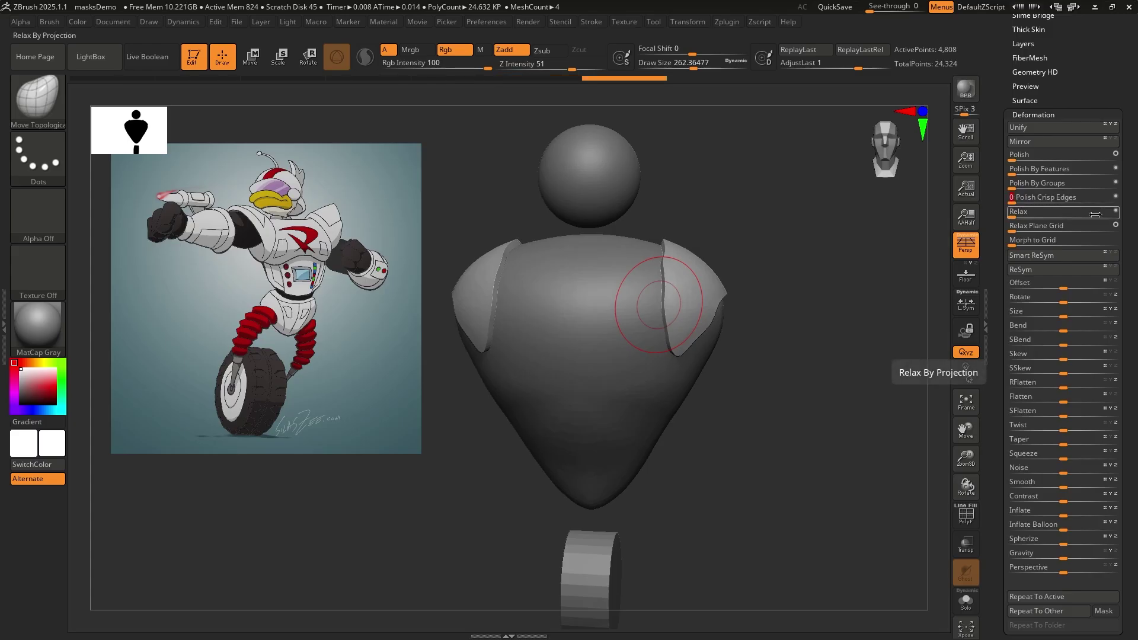
click(1047, 212)
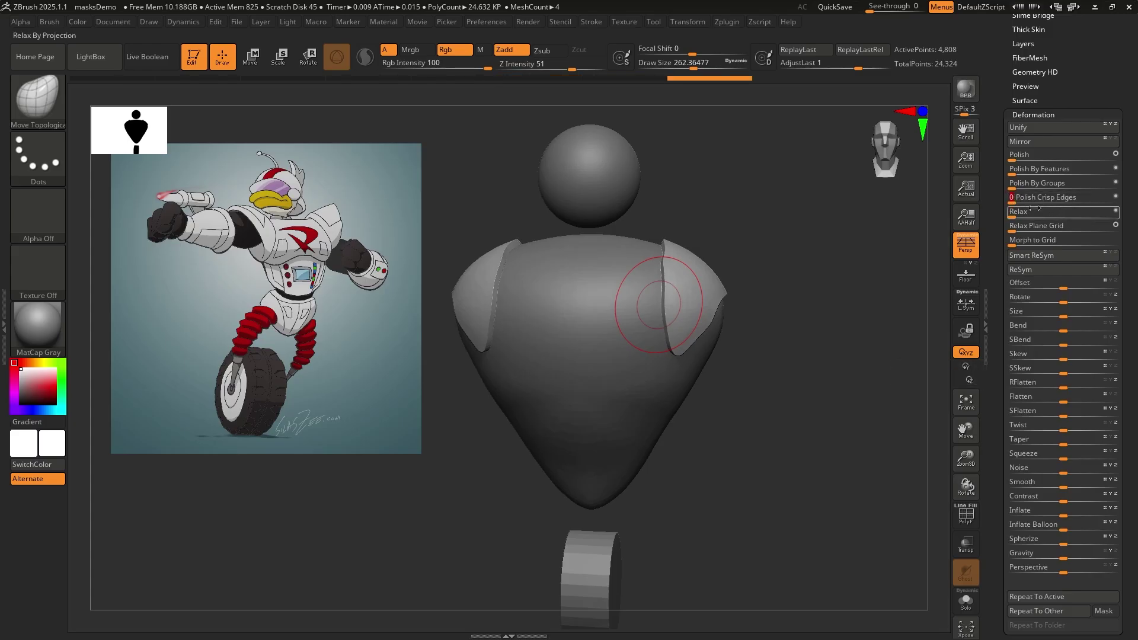
click(1021, 202)
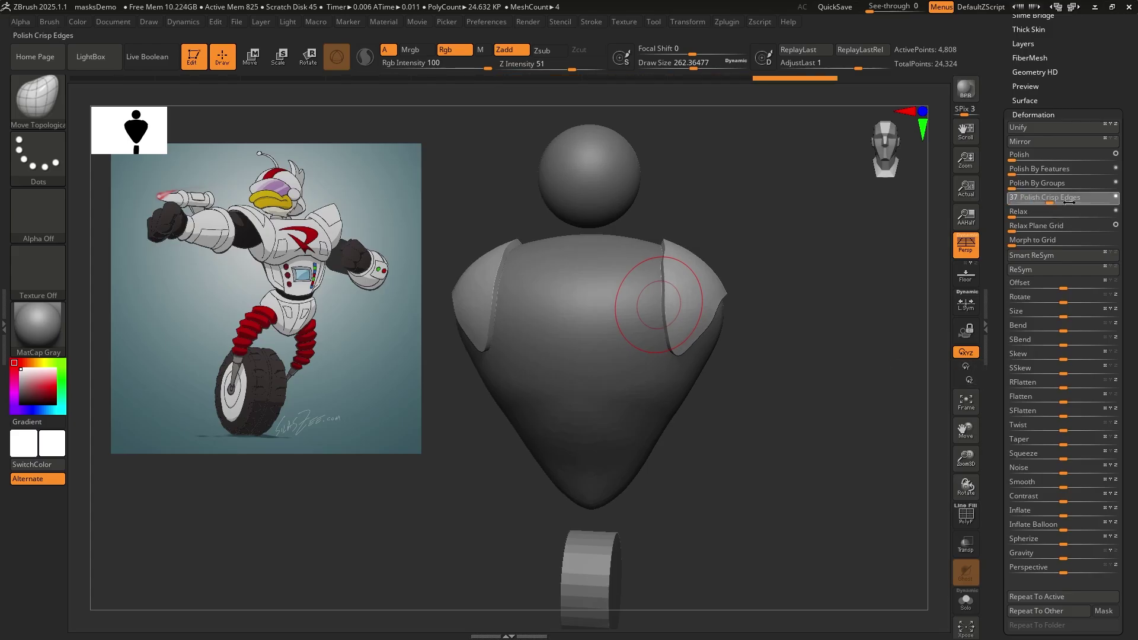
click(1022, 202)
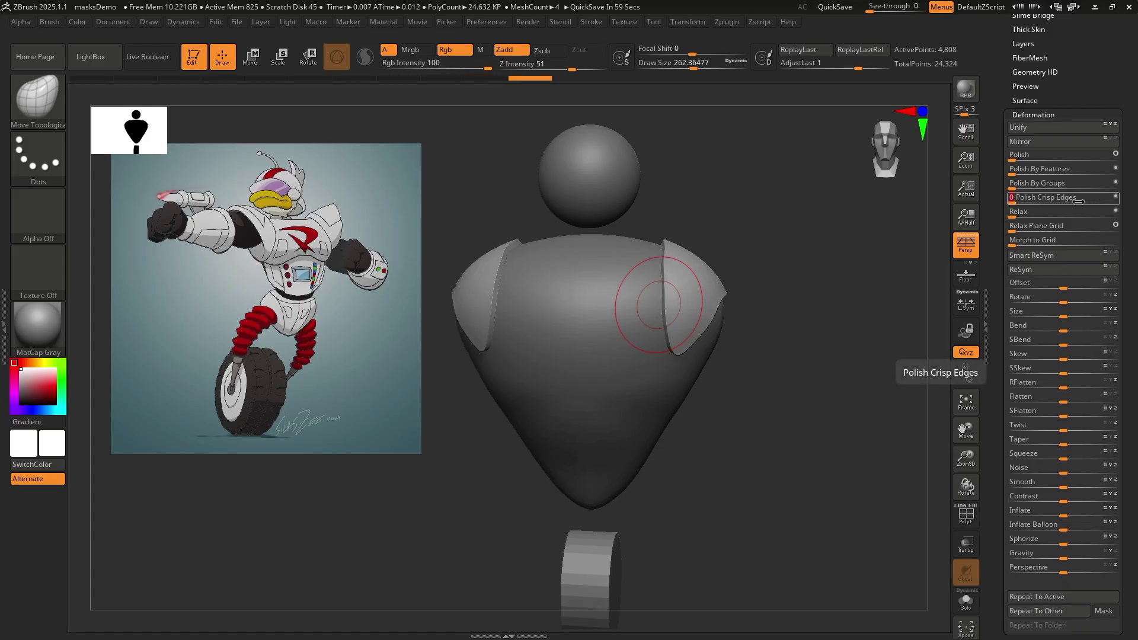
- Open the ZRemesher geometry settings and turn on the polyframe display for the shoulder pieces
click(1041, 113)
scroll(1031, 268, up, 5)
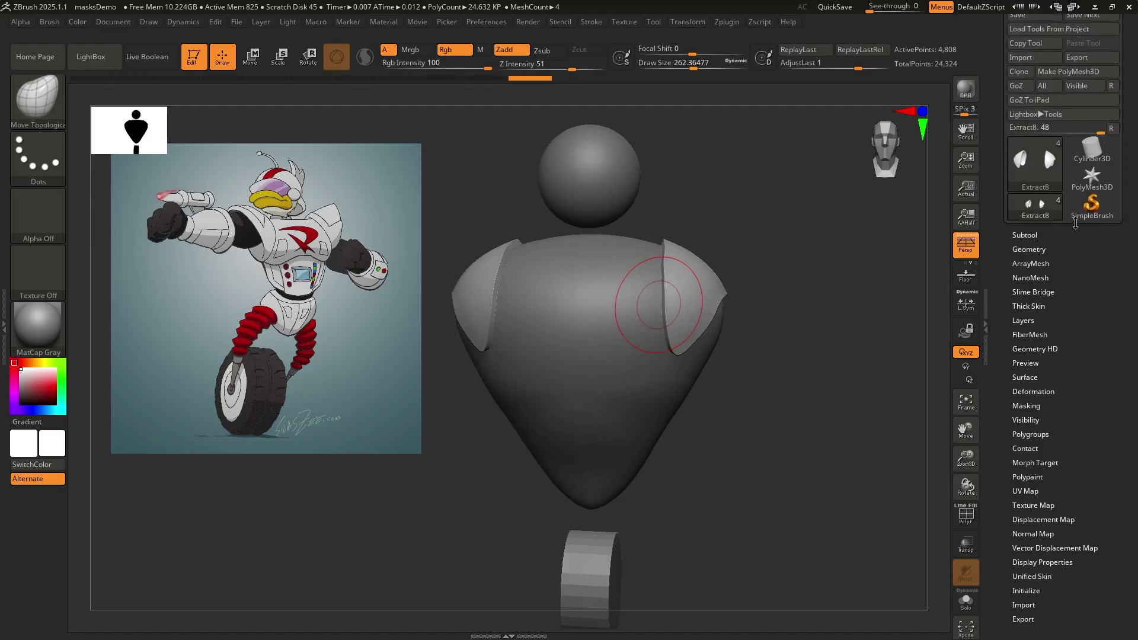
click(1031, 265)
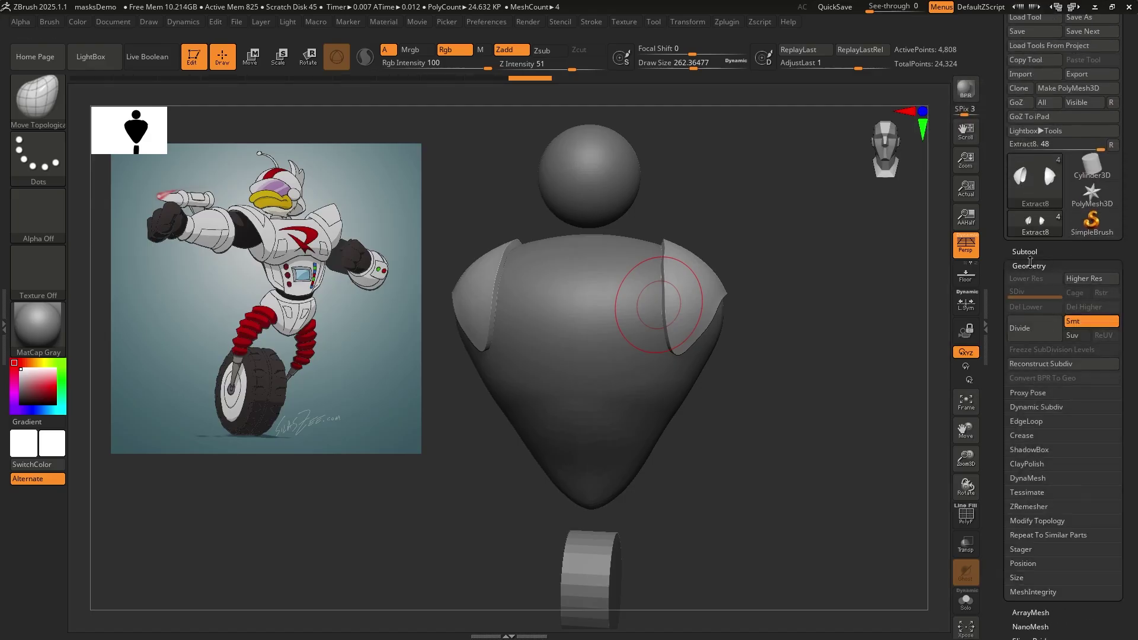
drag(1132, 387, 1135, 333)
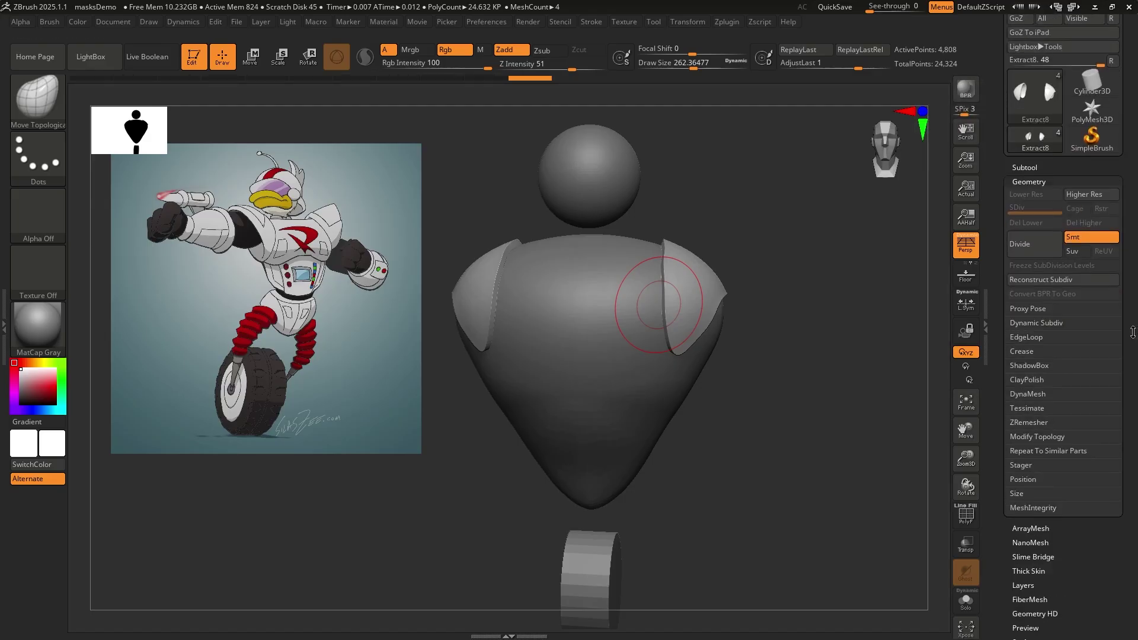
click(1027, 422)
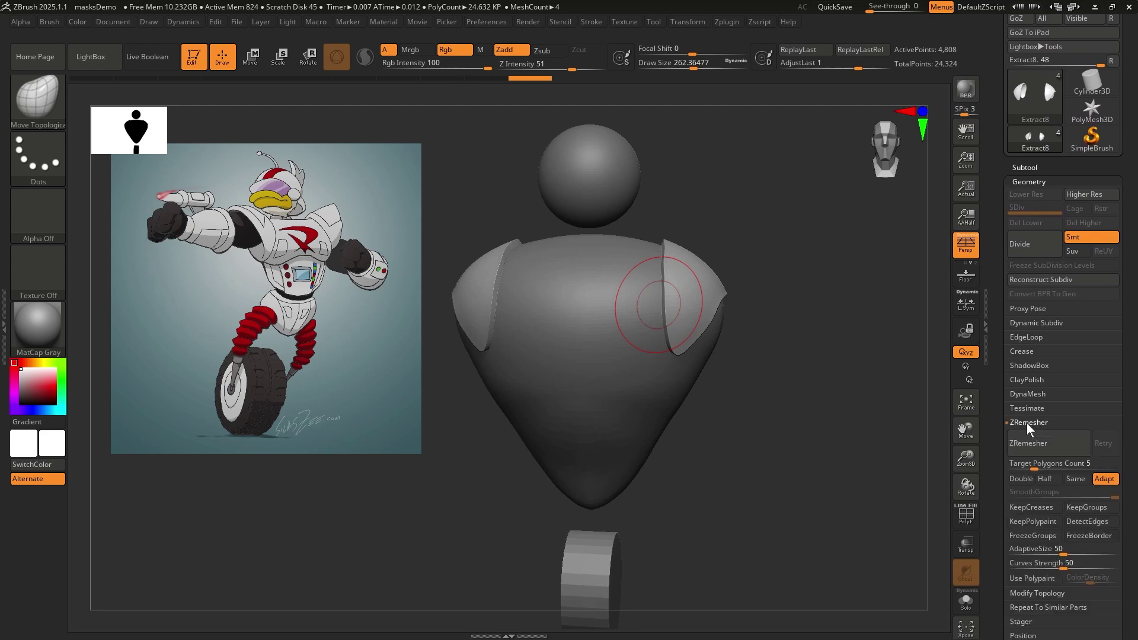
drag(1132, 397, 1132, 333)
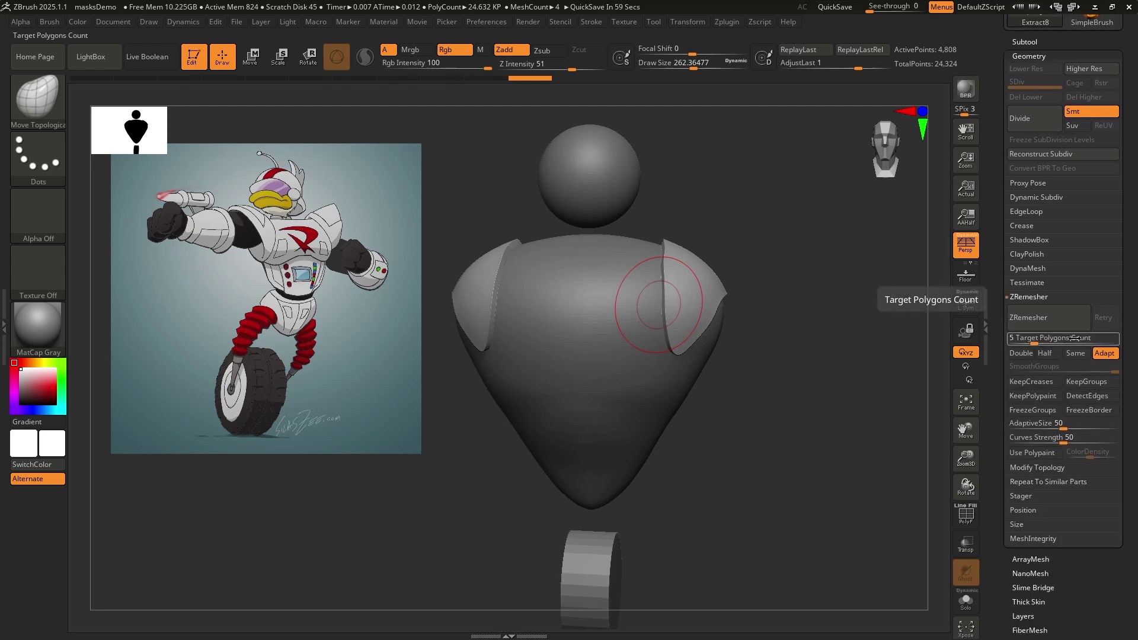
click(961, 524)
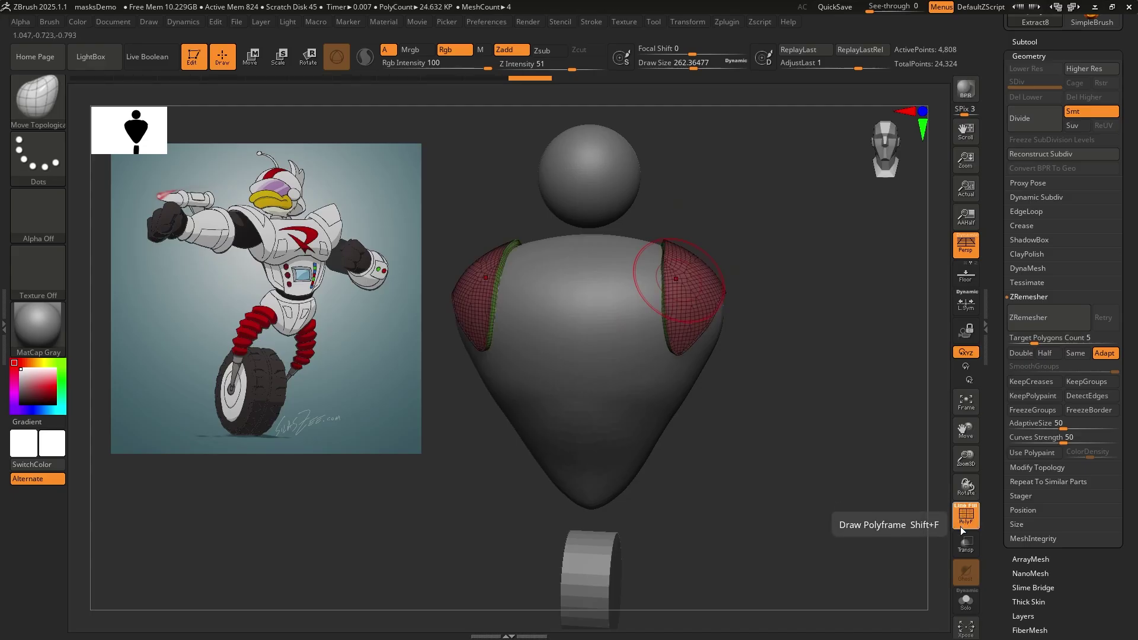
- Turn off the polyframe display and set ZRemesher to target half the polygon count for the shoulder pieces
click(966, 517)
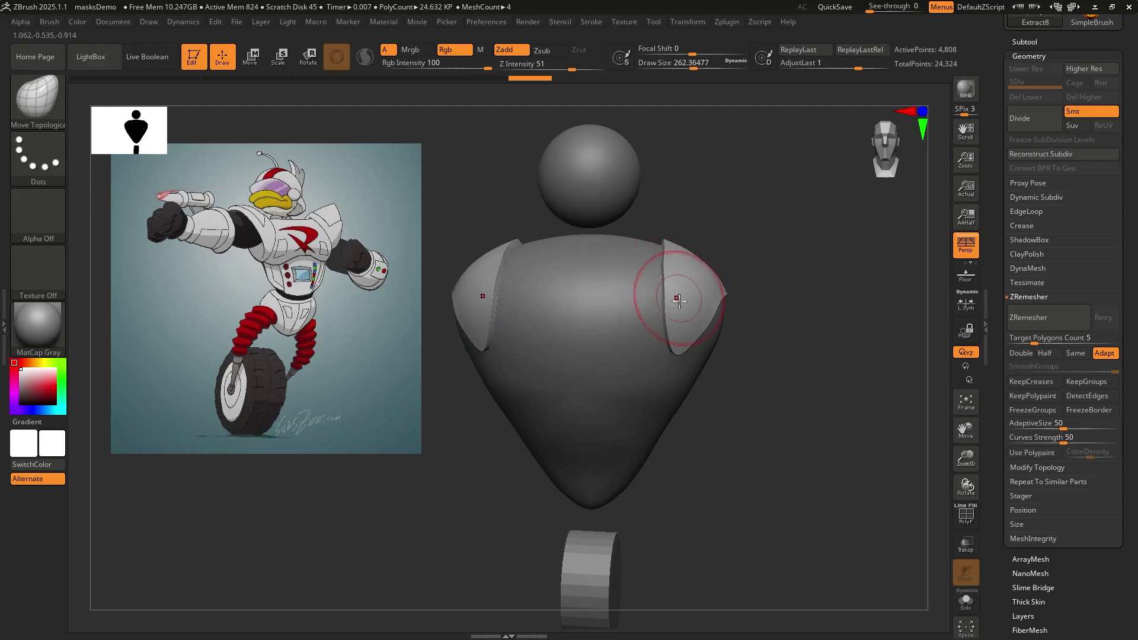
drag(696, 301, 690, 240)
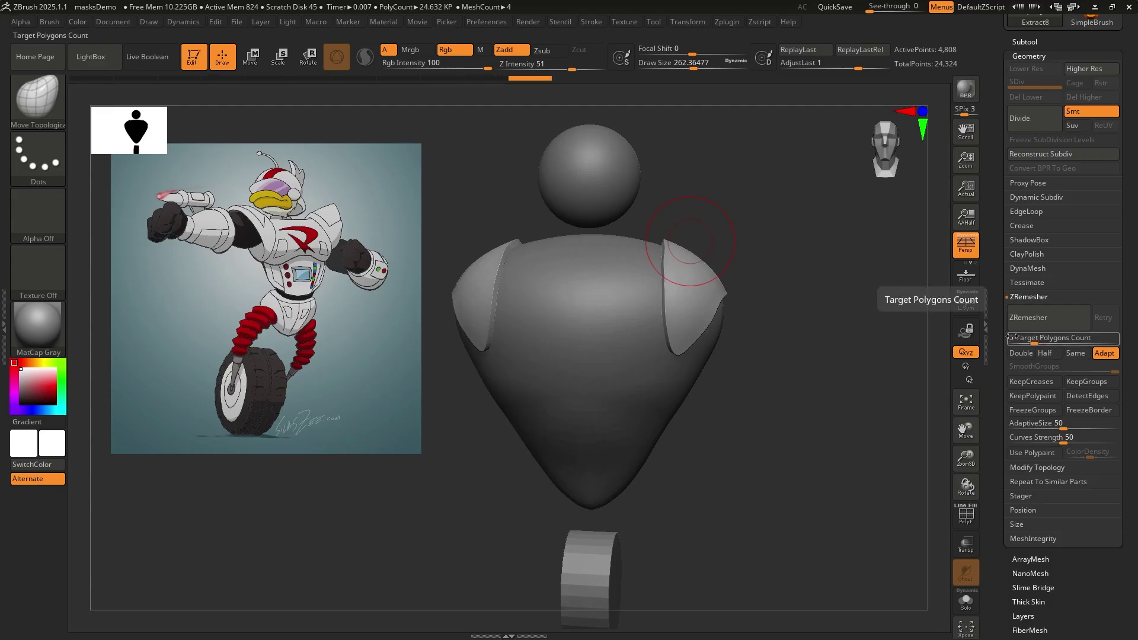
click(1049, 353)
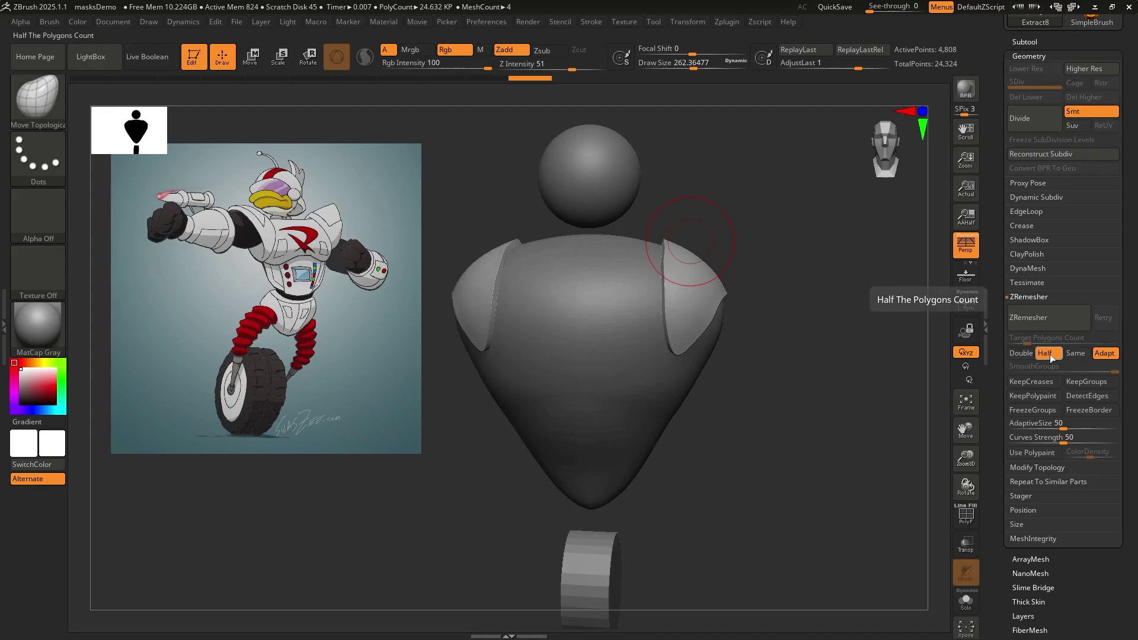
- Run ZRemesher on the shoulder pieces repeatedly to clean up their topology and smooth their borders
click(1032, 318)
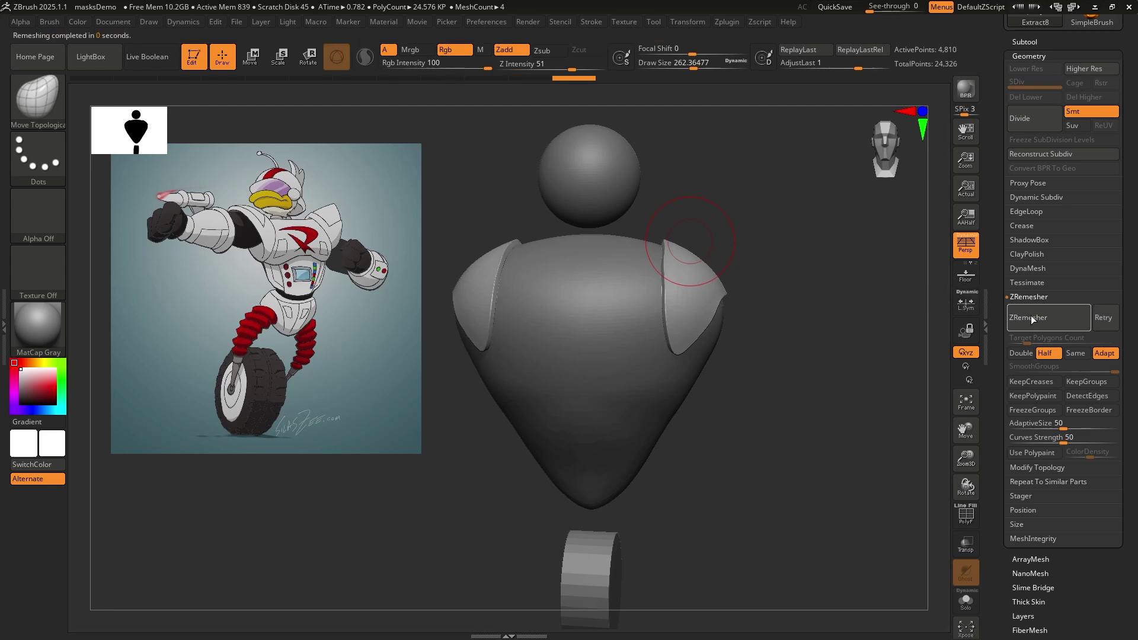
click(1044, 316)
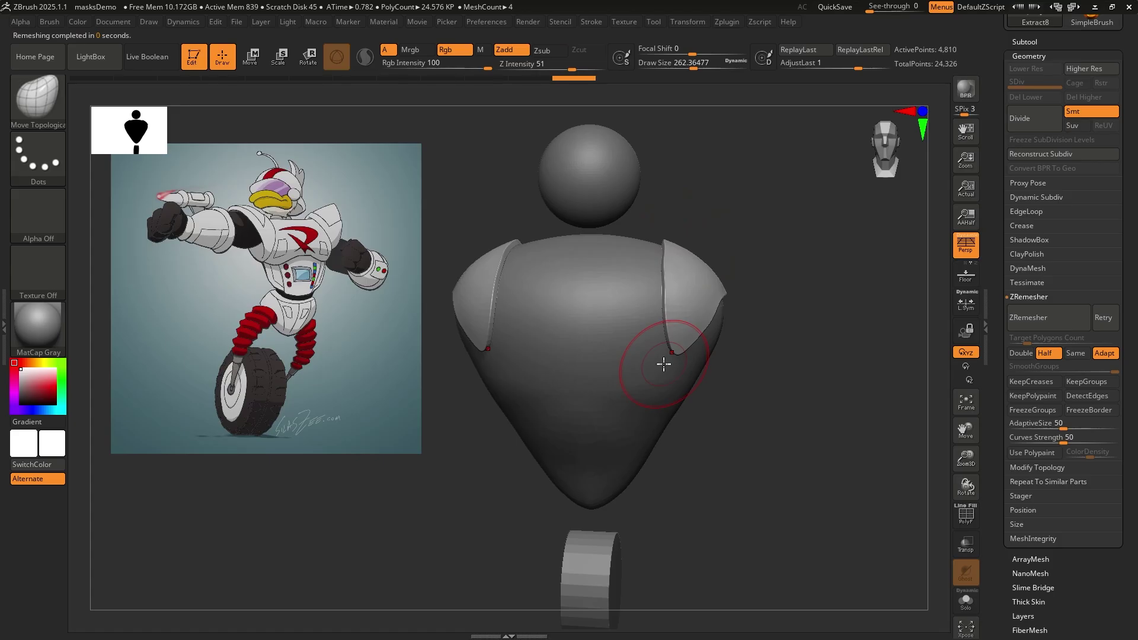
click(1034, 319)
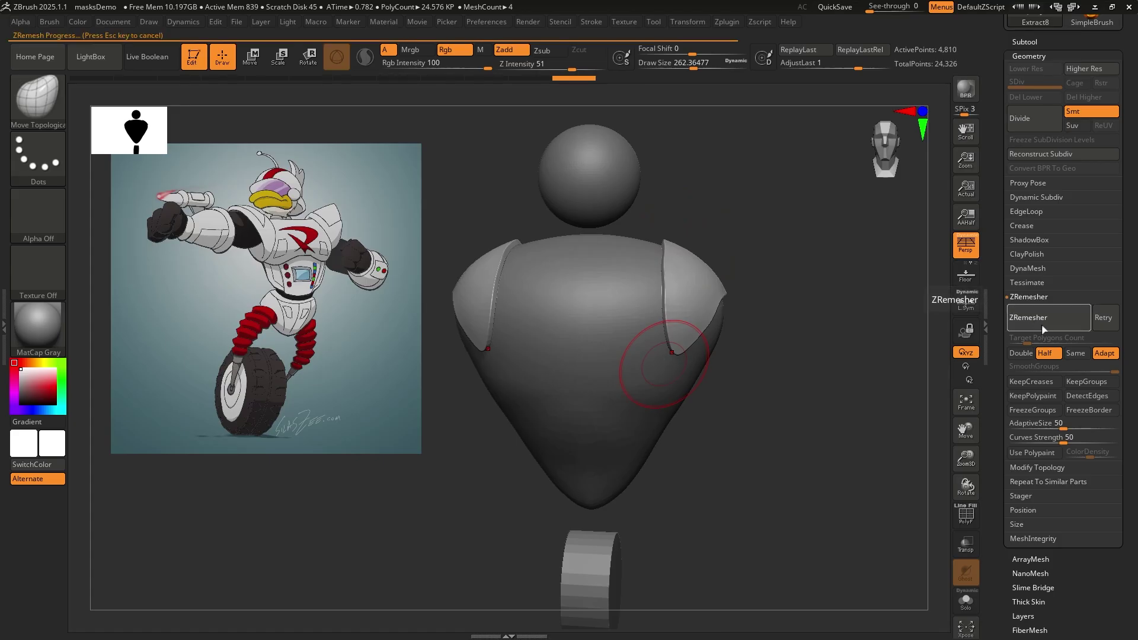
click(1029, 319)
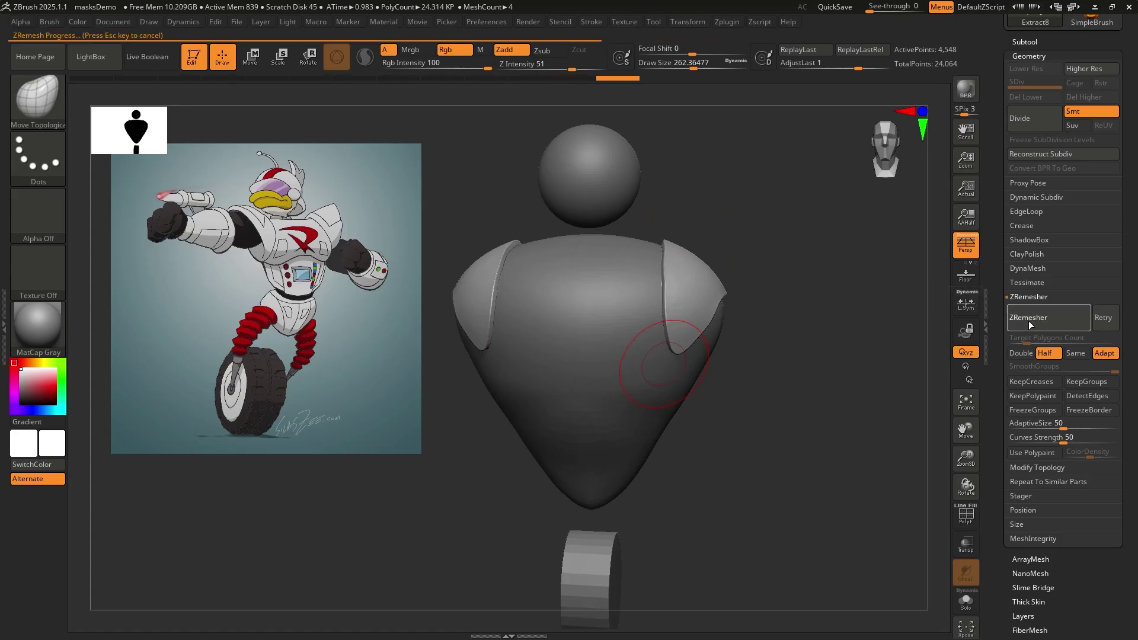
click(1031, 319)
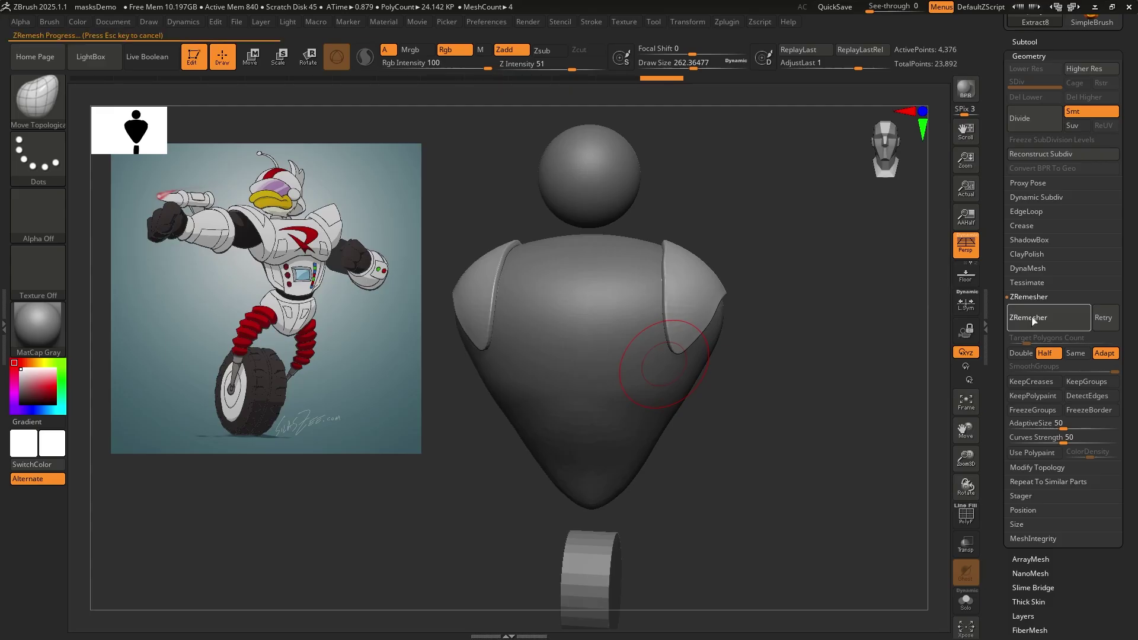
click(1034, 318)
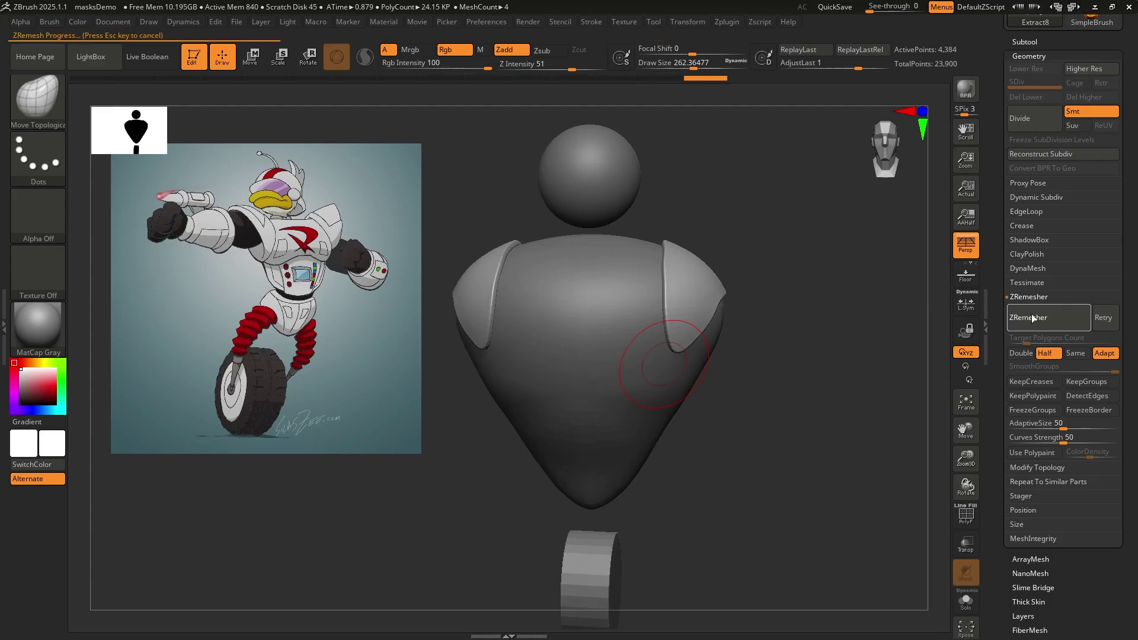
click(1039, 315)
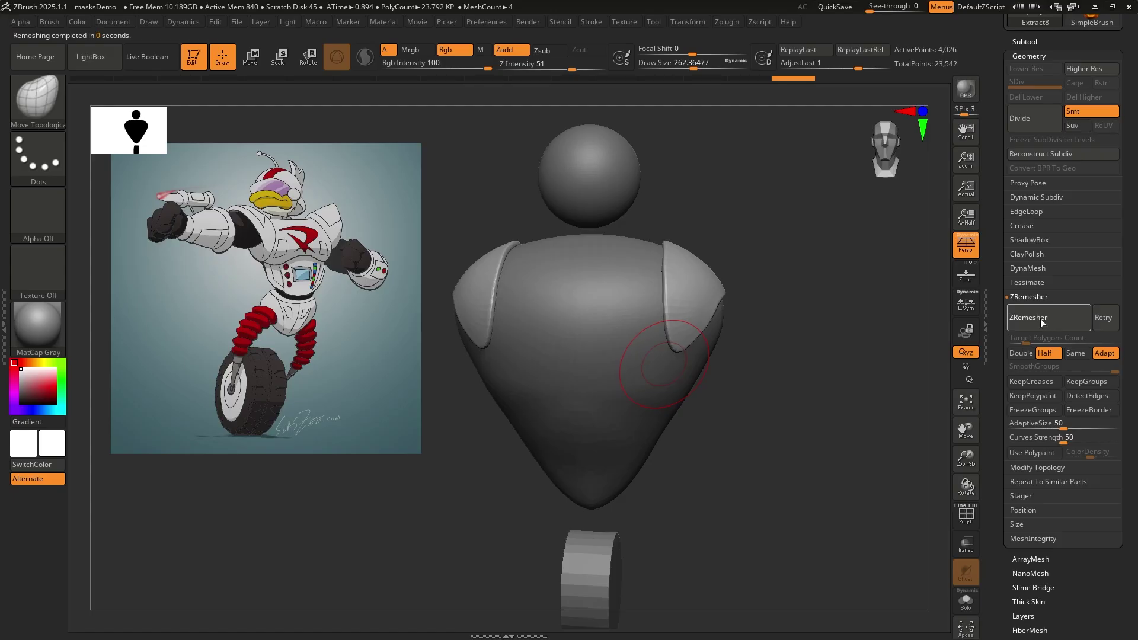
click(1040, 318)
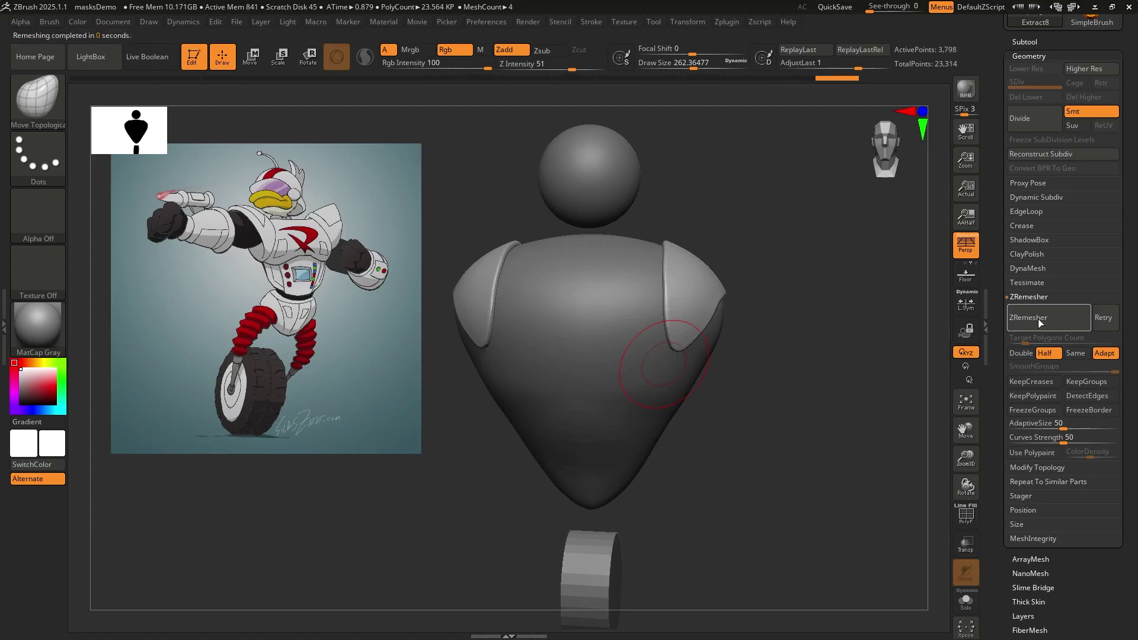
- Enlarge the draw size to 445 and pull the outer sides of the shoulder pieces up and outward into points with Move Topological
drag(748, 399, 783, 374)
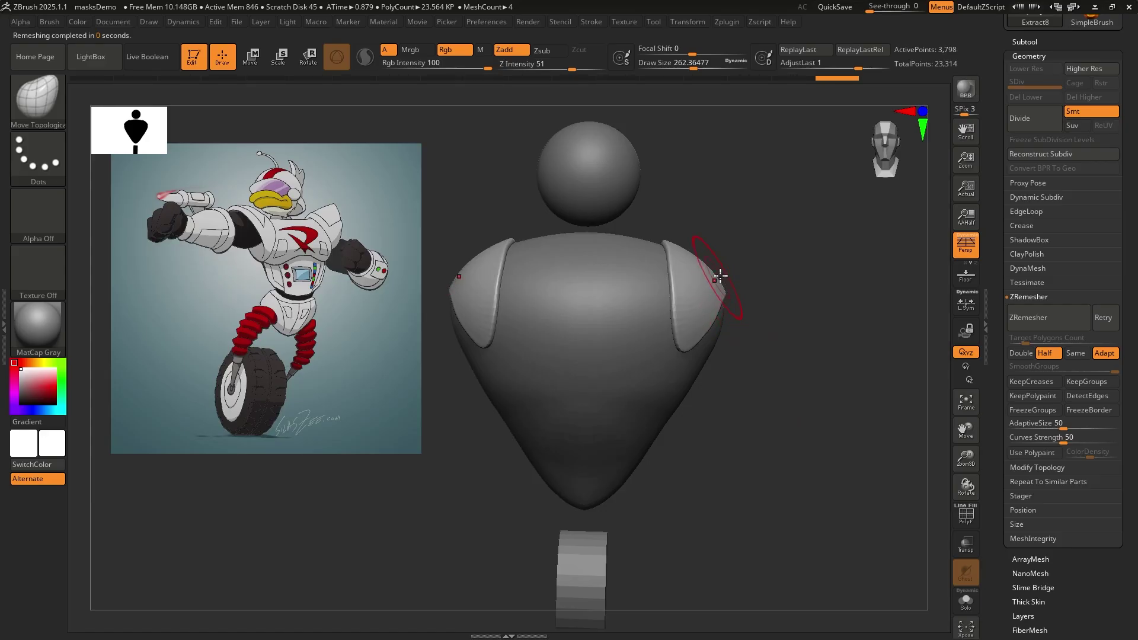
key(s)
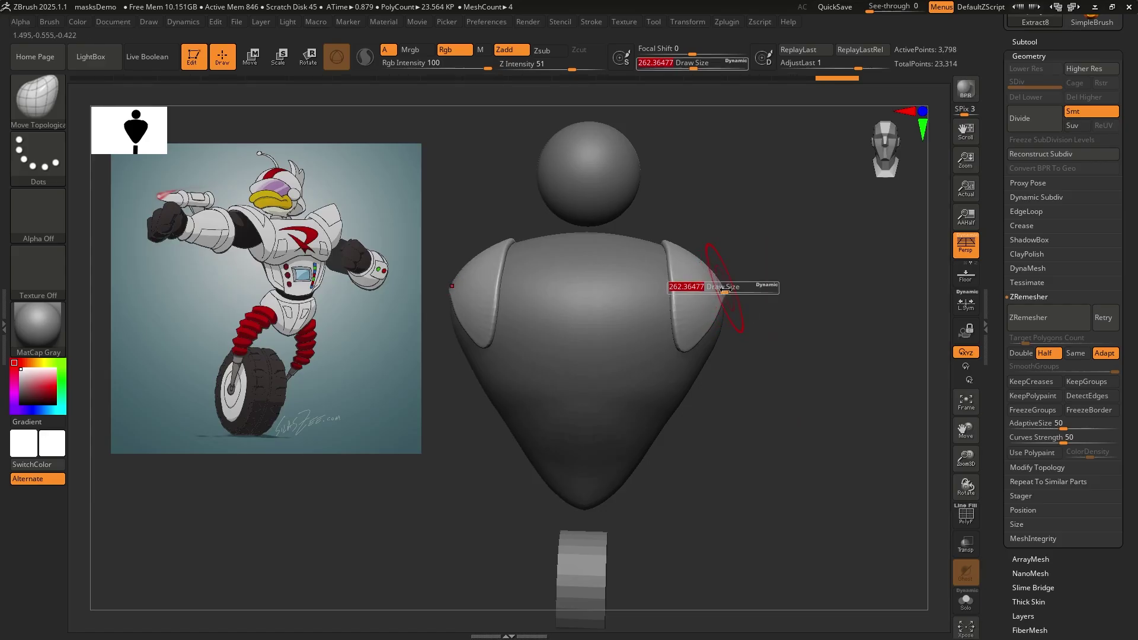
mouse_move(724, 287)
mouse_down()
mouse_move(745, 286)
mouse_move(731, 264)
mouse_move(759, 239)
mouse_up()
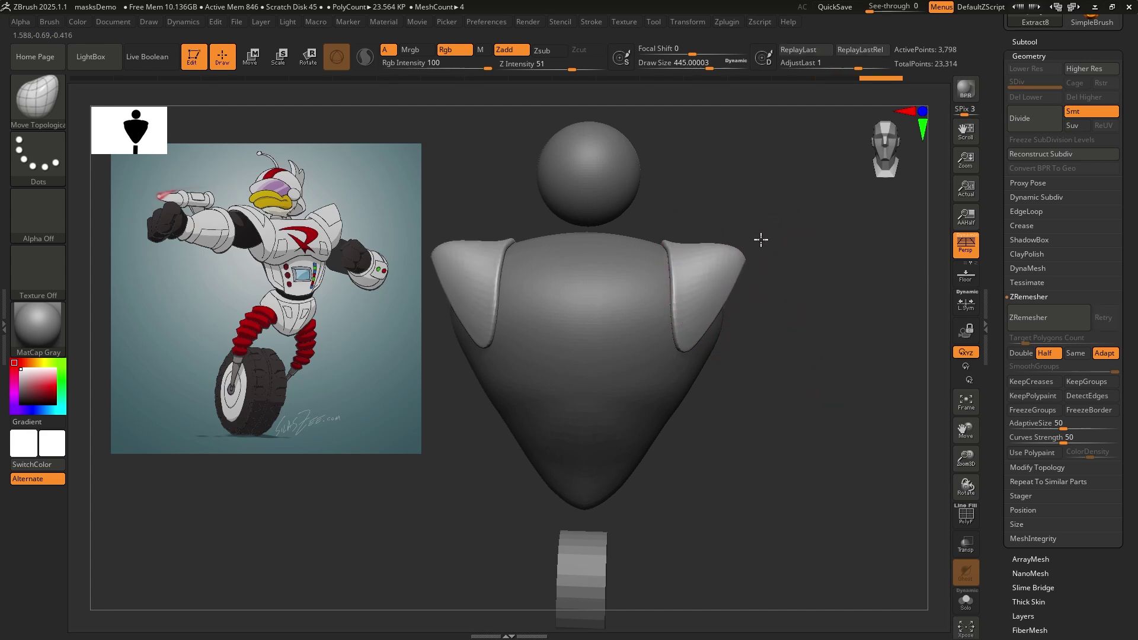
mouse_move(777, 305)
mouse_down()
mouse_move(740, 269)
mouse_move(755, 240)
mouse_up()
mouse_move(794, 355)
mouse_down()
mouse_move(827, 392)
mouse_move(840, 386)
mouse_up()
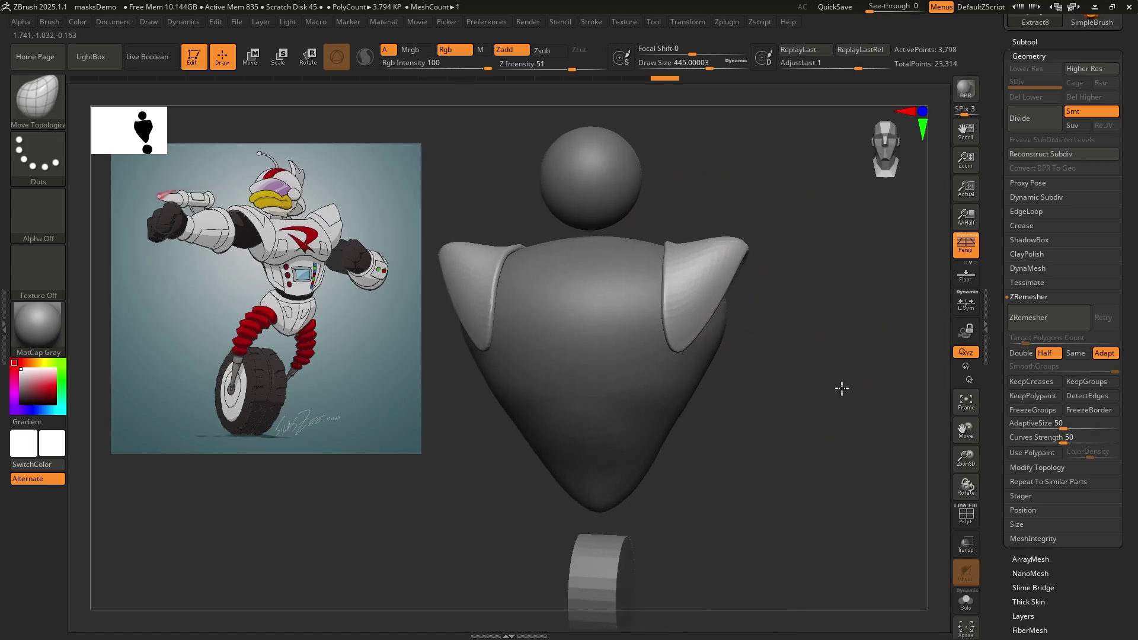
- Refine the lower tips, inner corners and outer points of the shoulder pieces with Move Topological, and reduce the draw size to about 207
drag(736, 368, 762, 375)
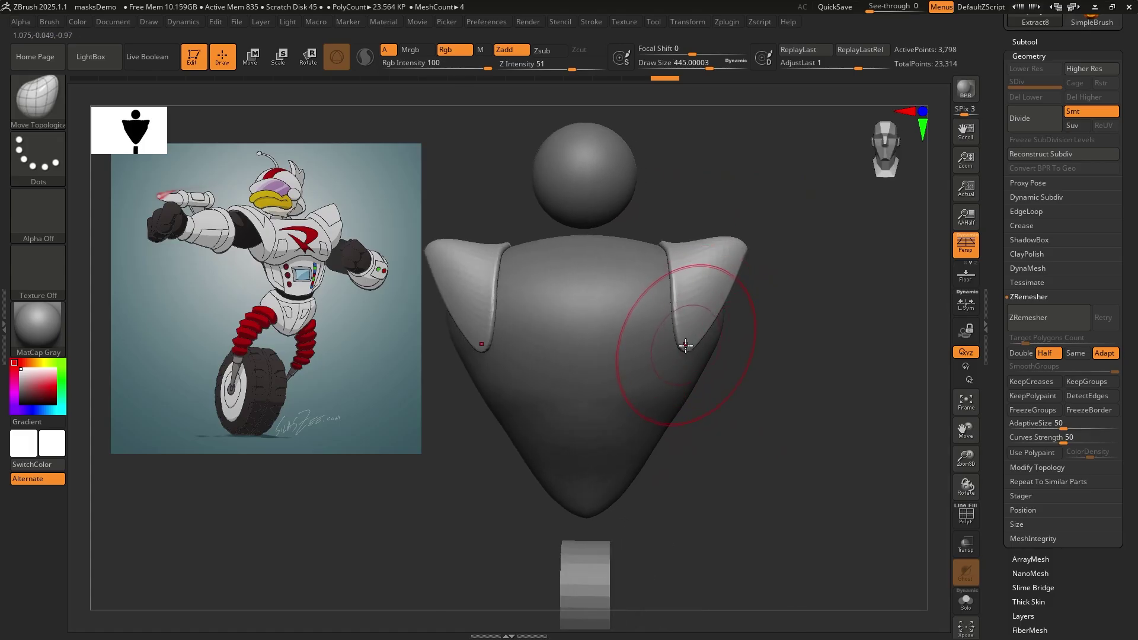
drag(660, 240, 655, 241)
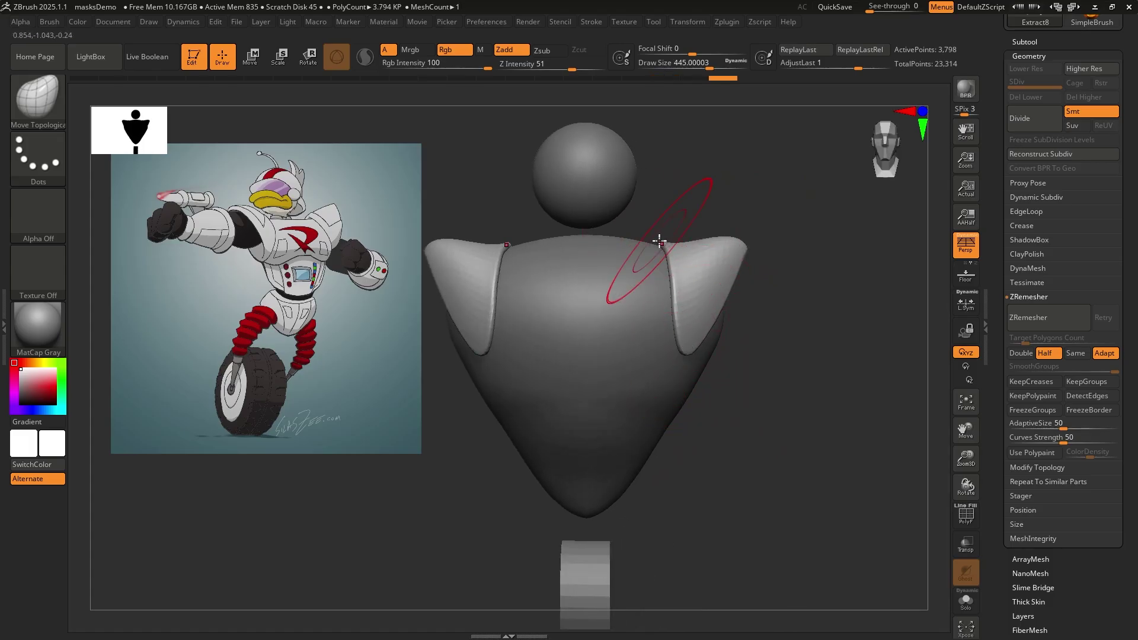
mouse_move(752, 256)
mouse_down()
mouse_move(754, 243)
mouse_move(733, 240)
mouse_up()
key(s)
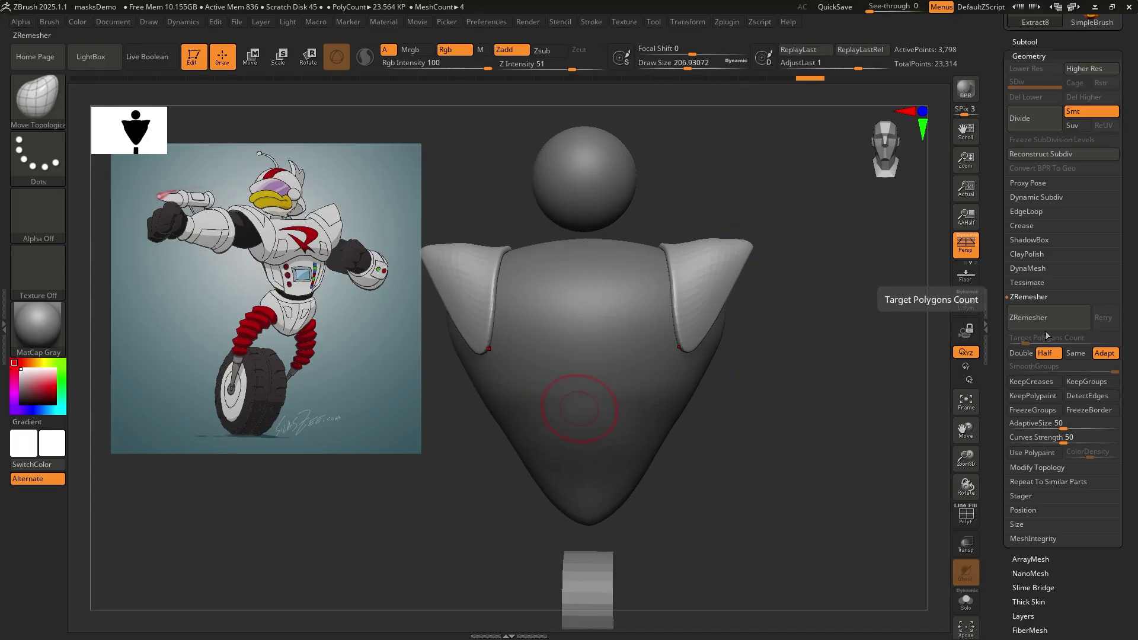
- Replace the ZRemesher settings with the Deformation settings and choose MaskPen as the masking brush
click(1038, 297)
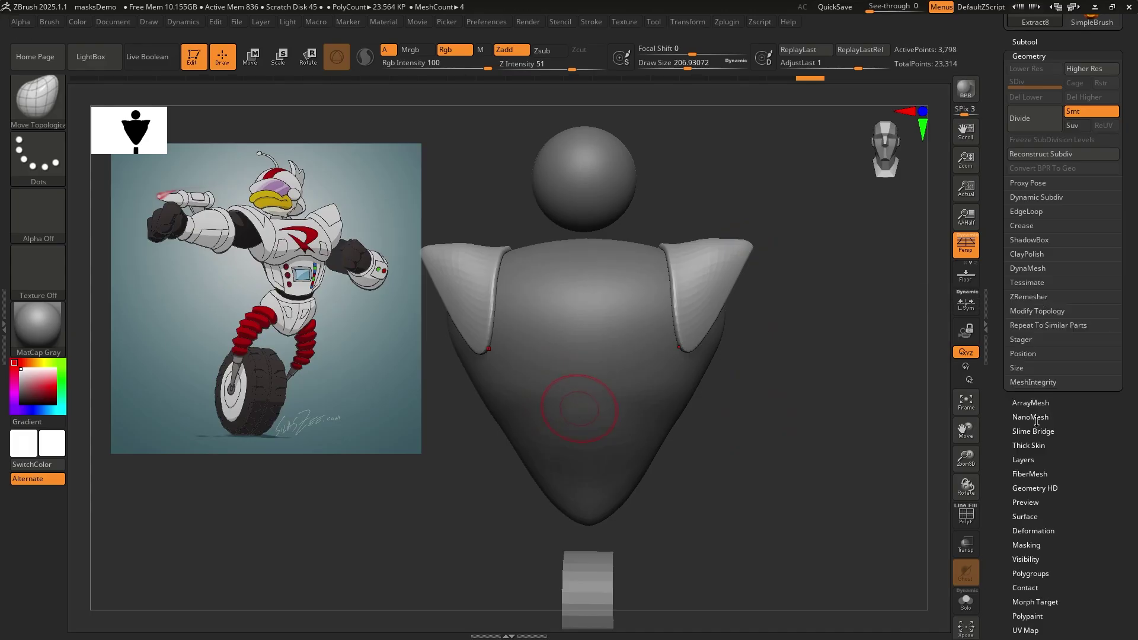
click(1034, 529)
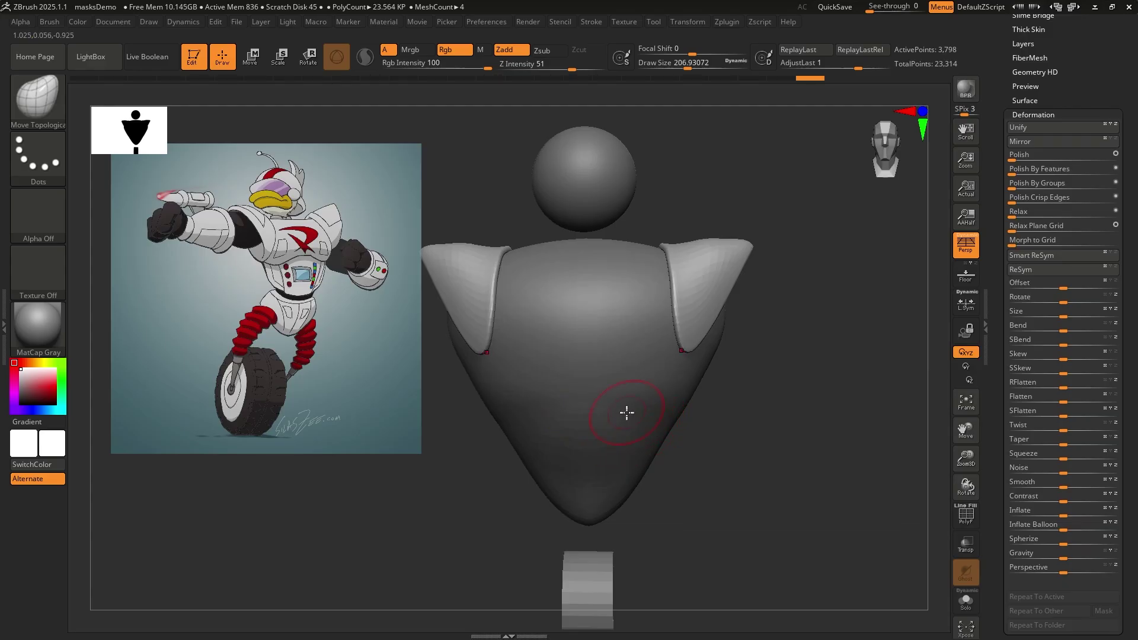
click(37, 109)
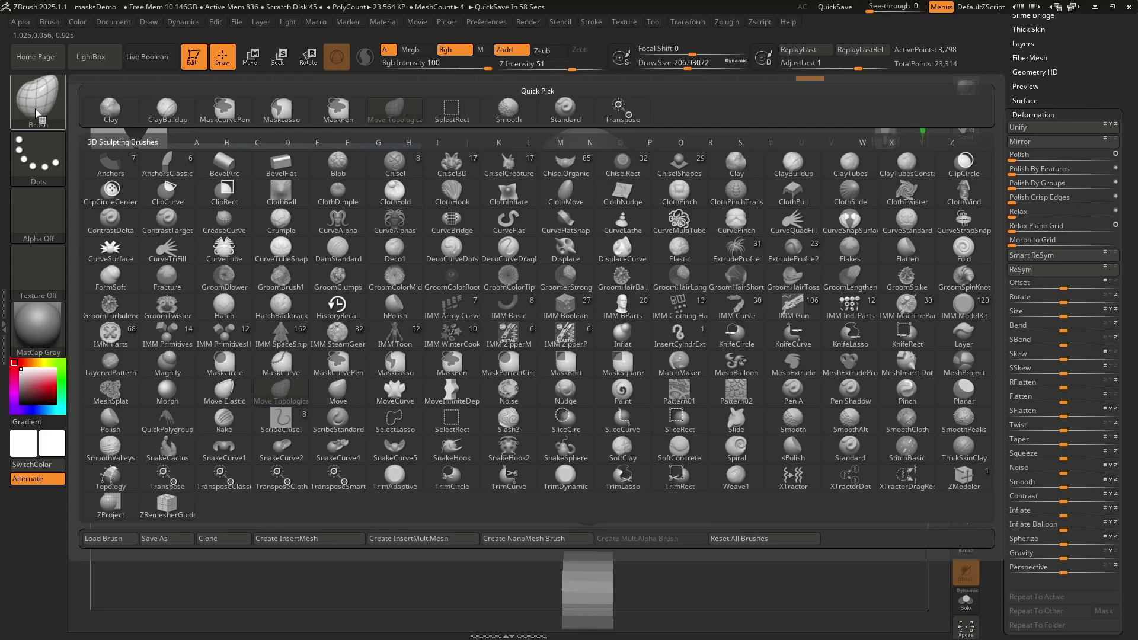
click(38, 106)
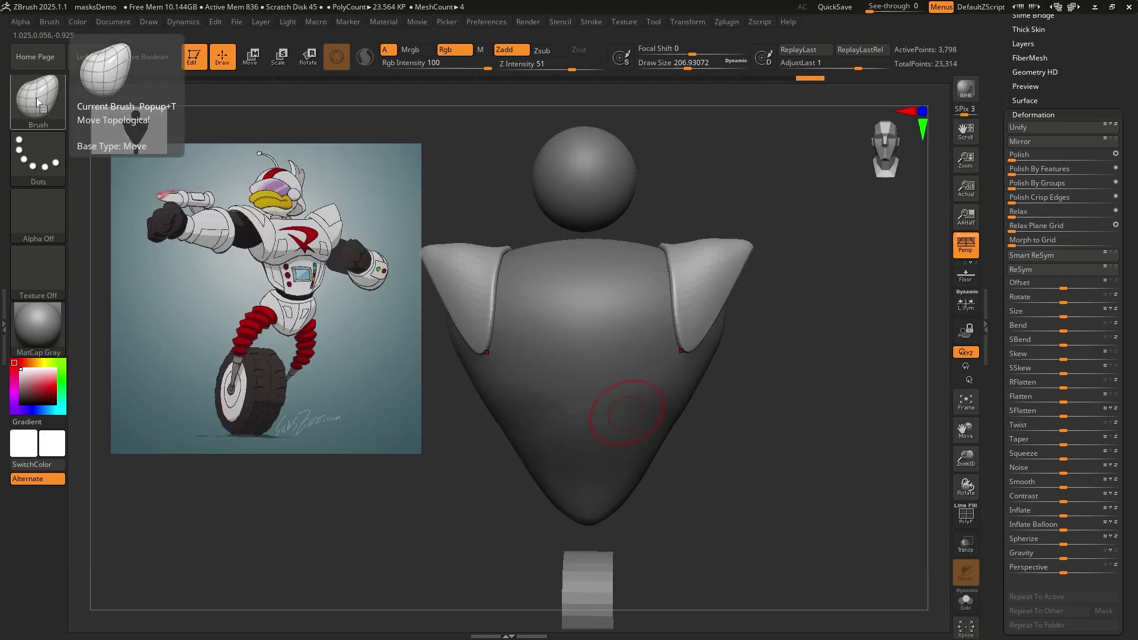
ctrl+click(38, 104)
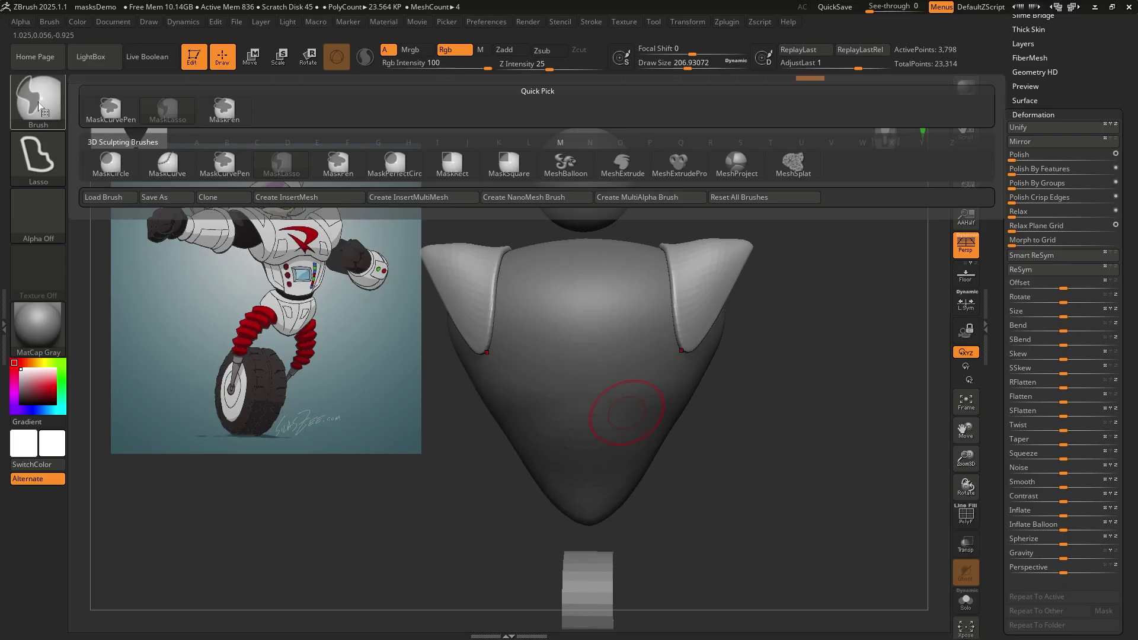
ctrl+click(224, 109)
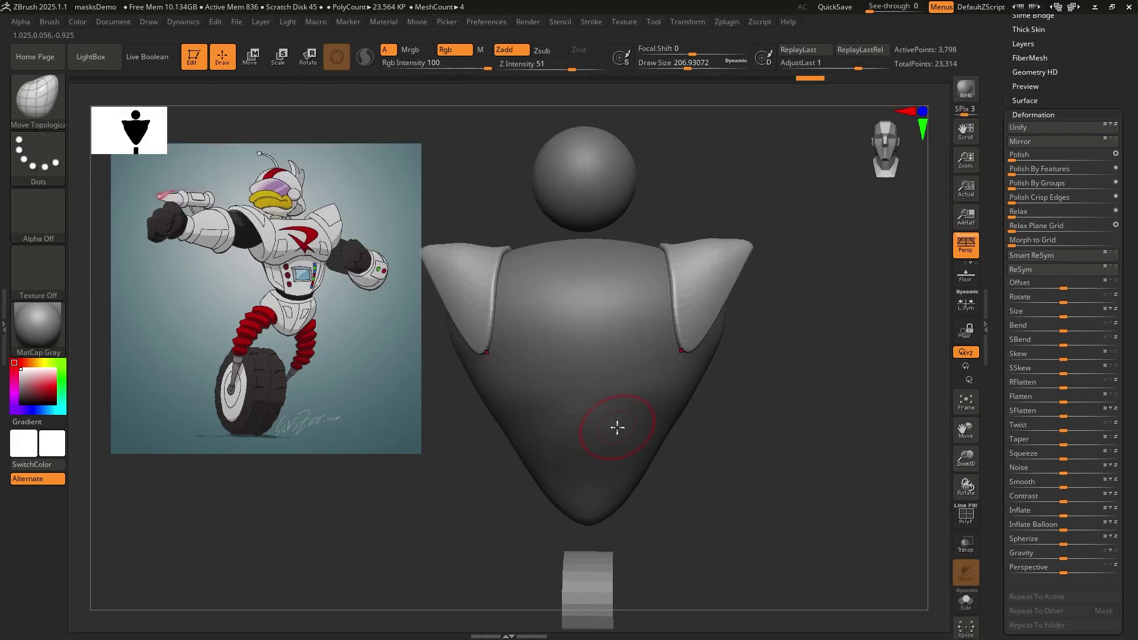
- Reduce the draw size to about 71 for freehand masking
key(s)
drag(615, 433, 601, 434)
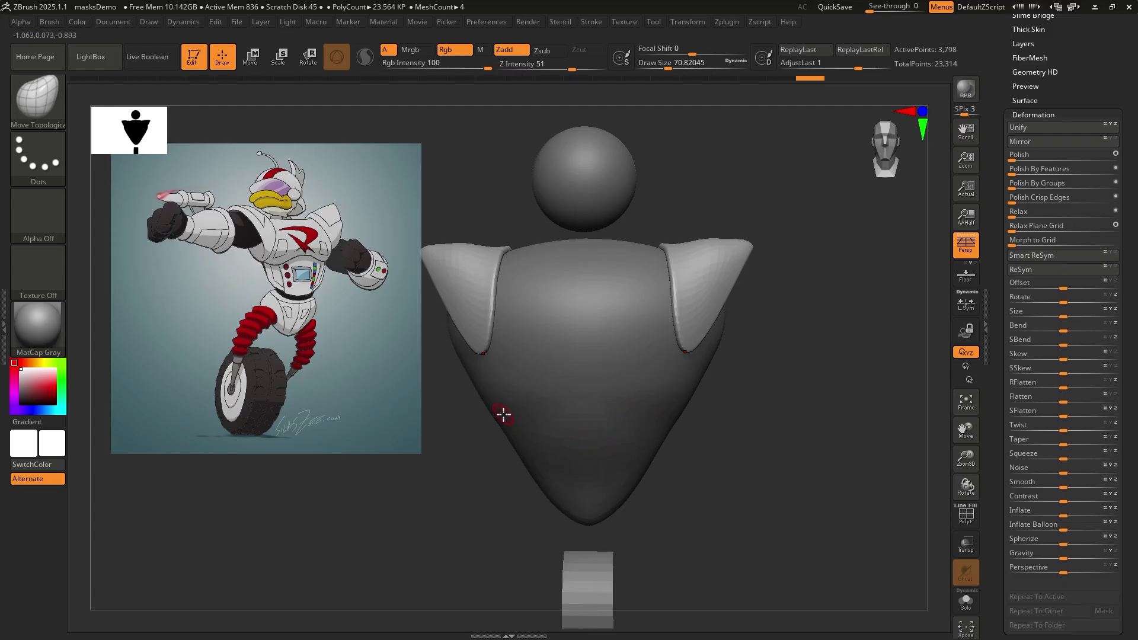
key(ctrl)
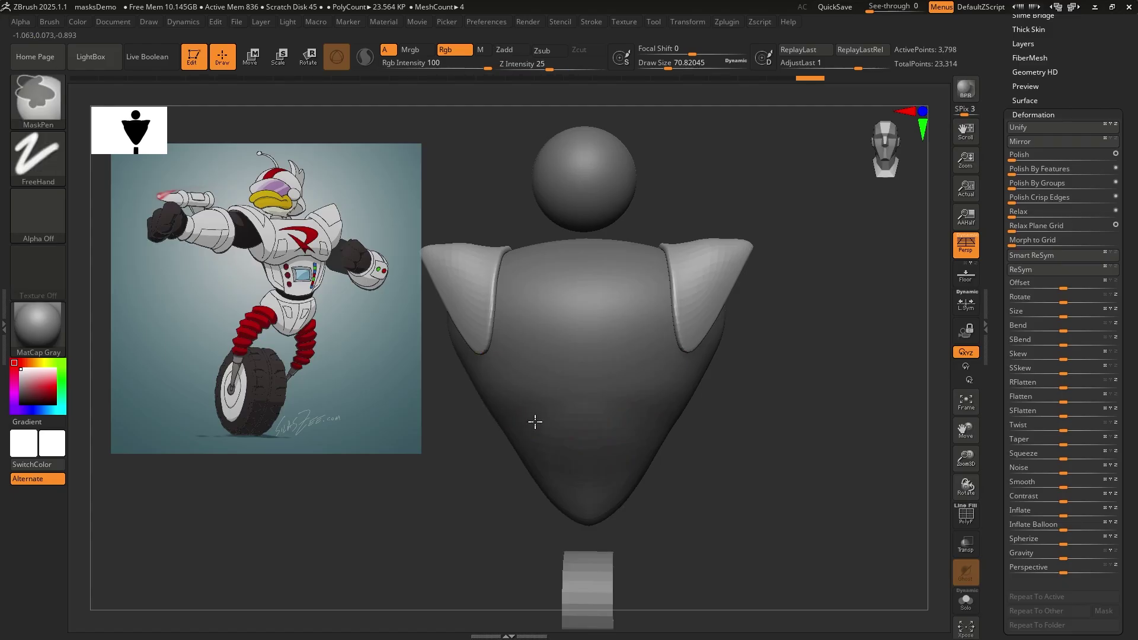
key(ctrl)
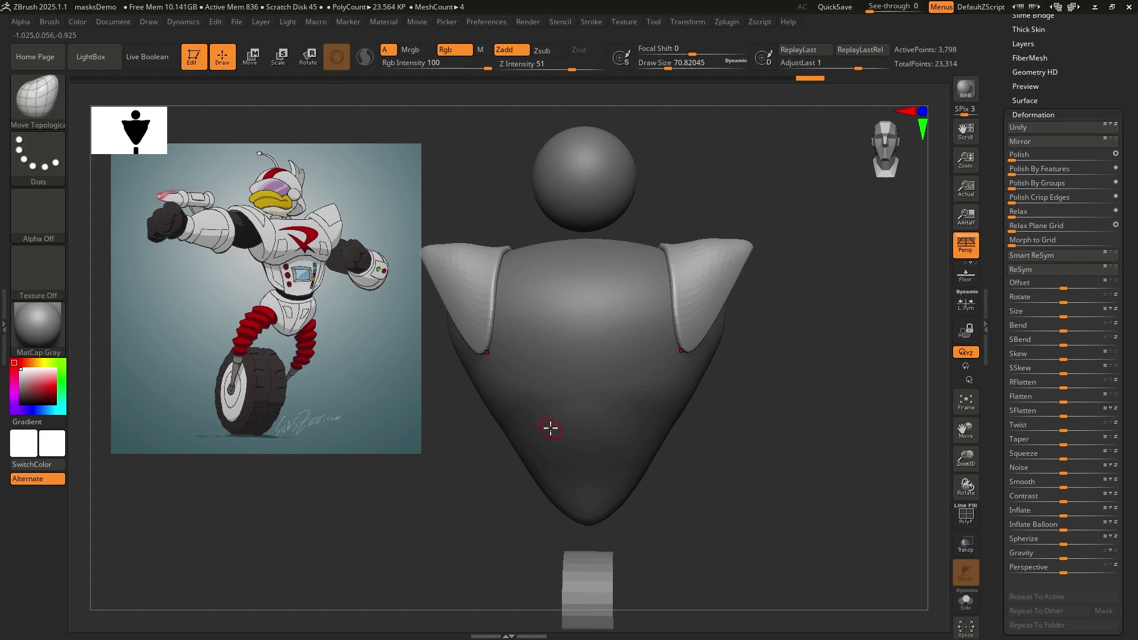
- Select the PolySphere torso subtool and clear the mask from its shoulders
scroll(1072, 81, up, 10)
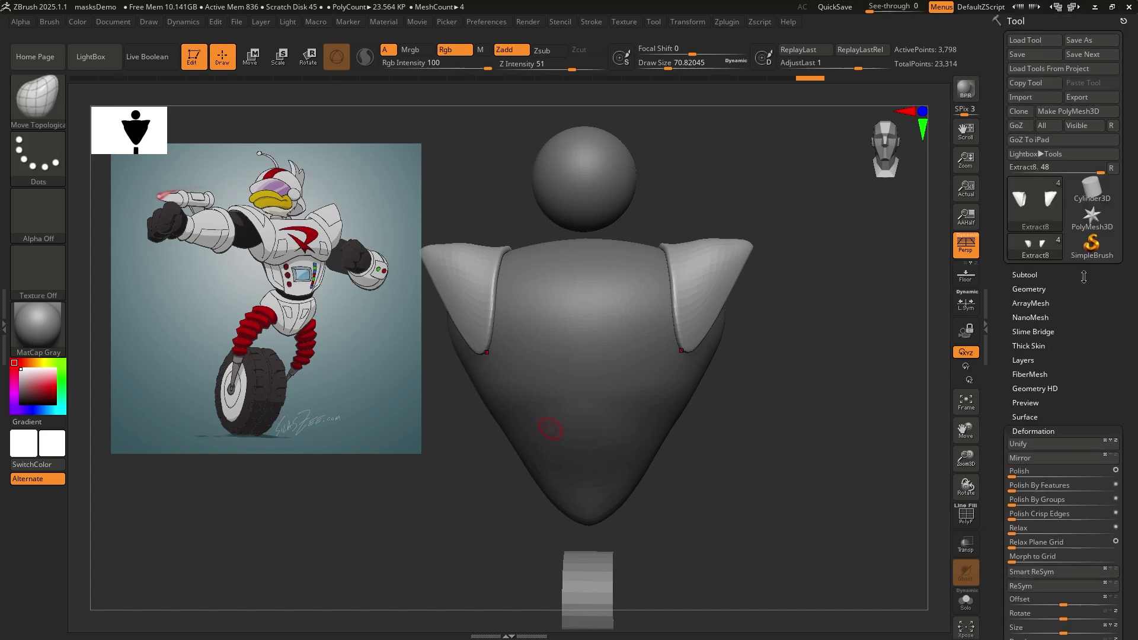
click(1029, 275)
mouse_move(1050, 81)
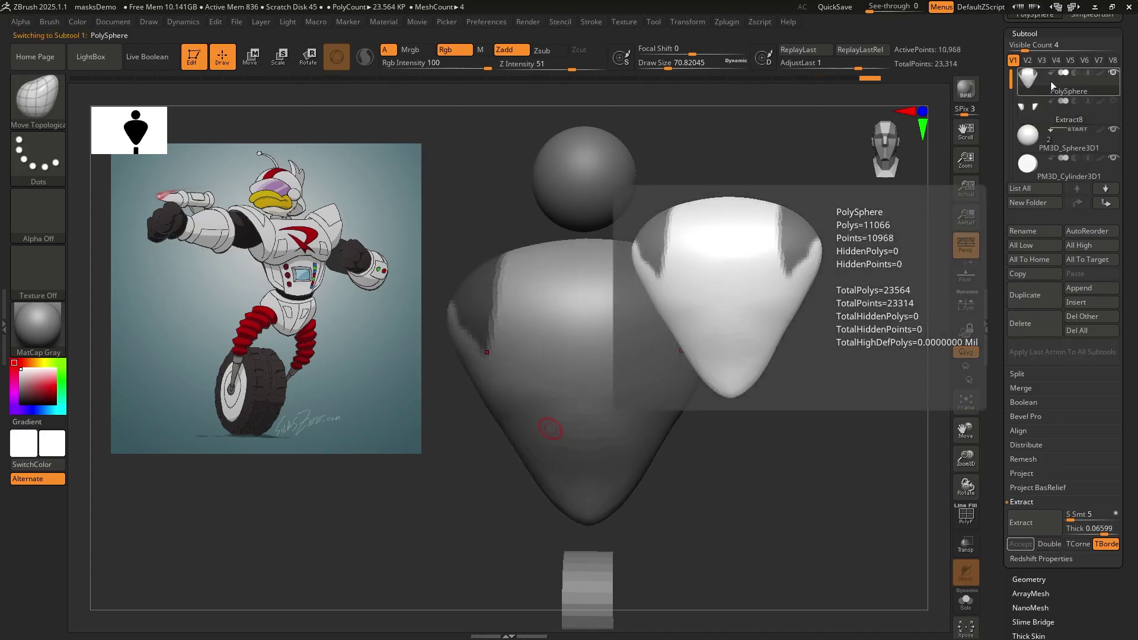
key(ctrl)
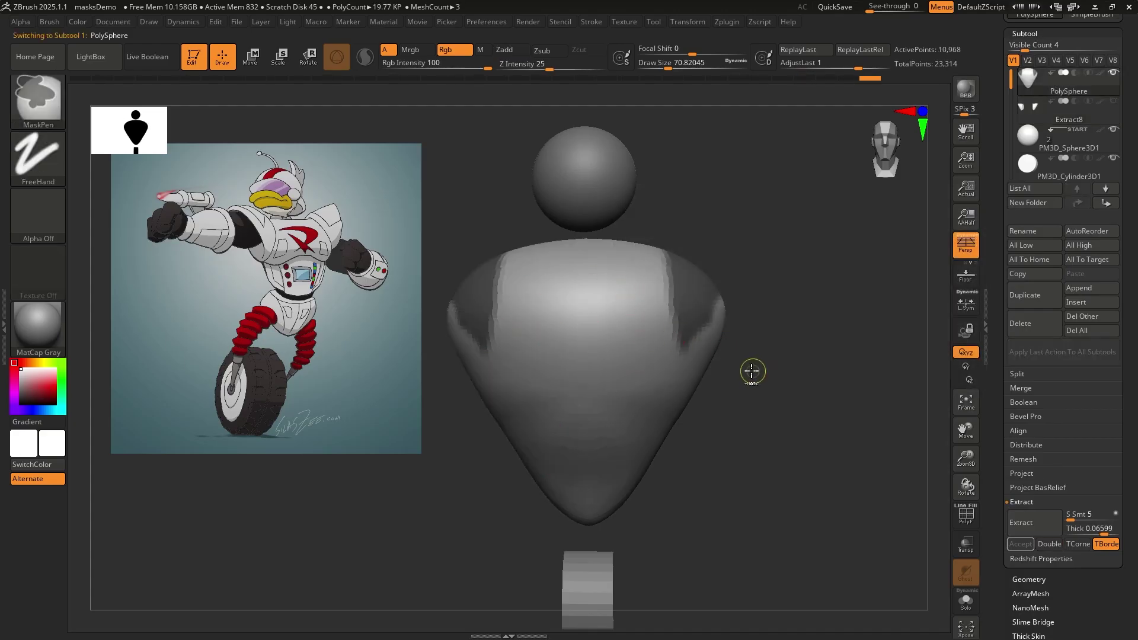
ctrl+drag(751, 371, 813, 443)
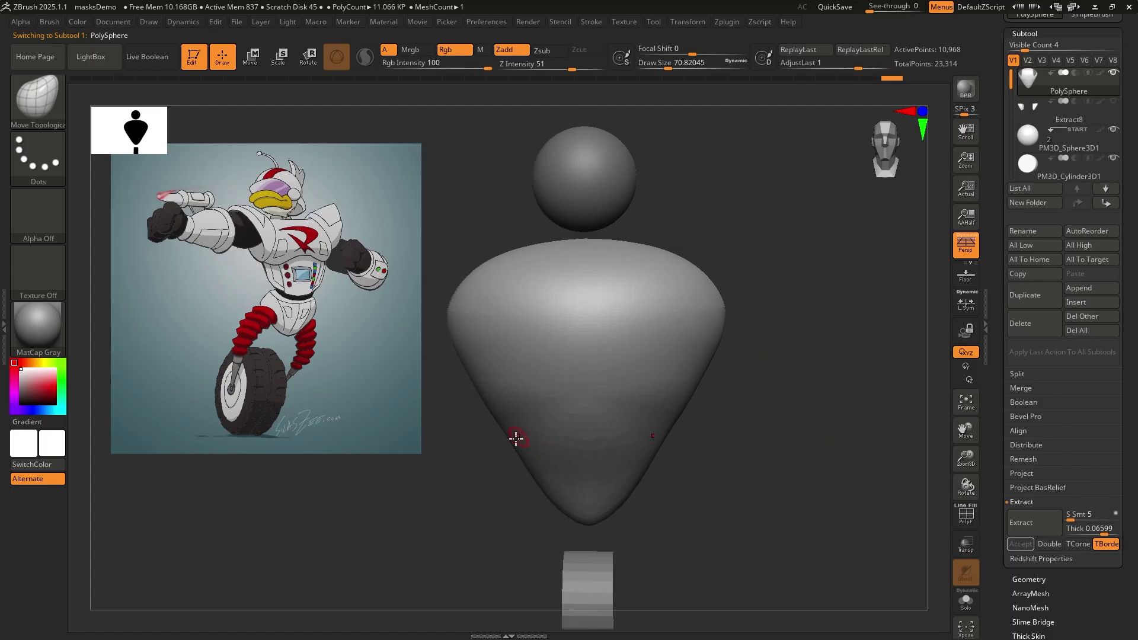
- Paint a continuous mask band around the waist of the torso, covering its front, sides and back
key(ctrl)
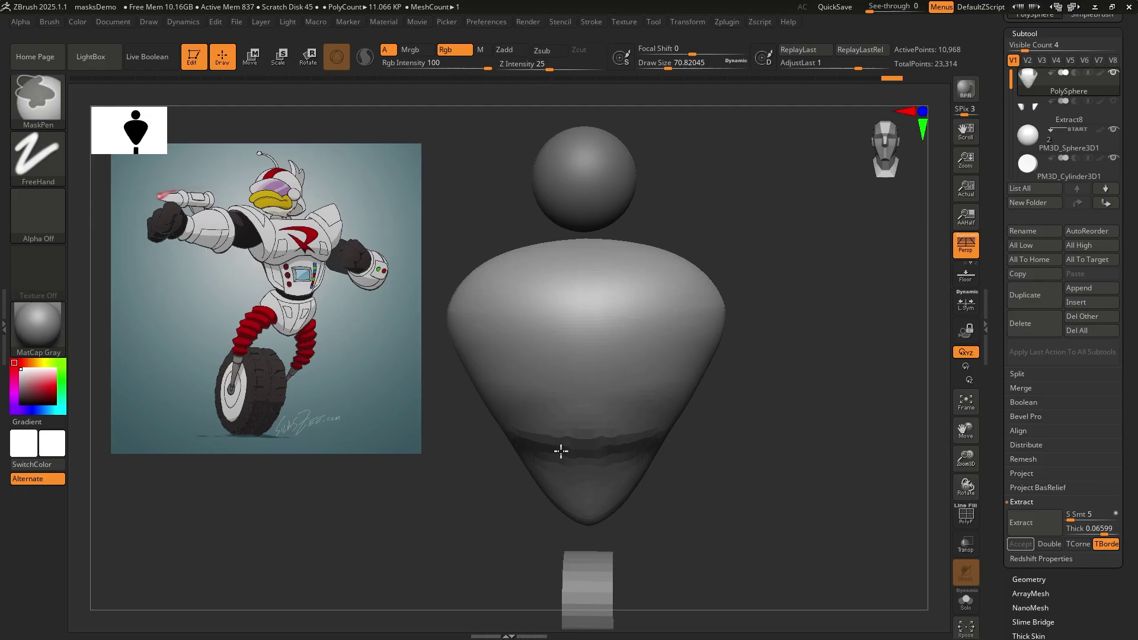
mouse_move(754, 460)
mouse_down()
mouse_move(668, 460)
mouse_move(676, 430)
mouse_up()
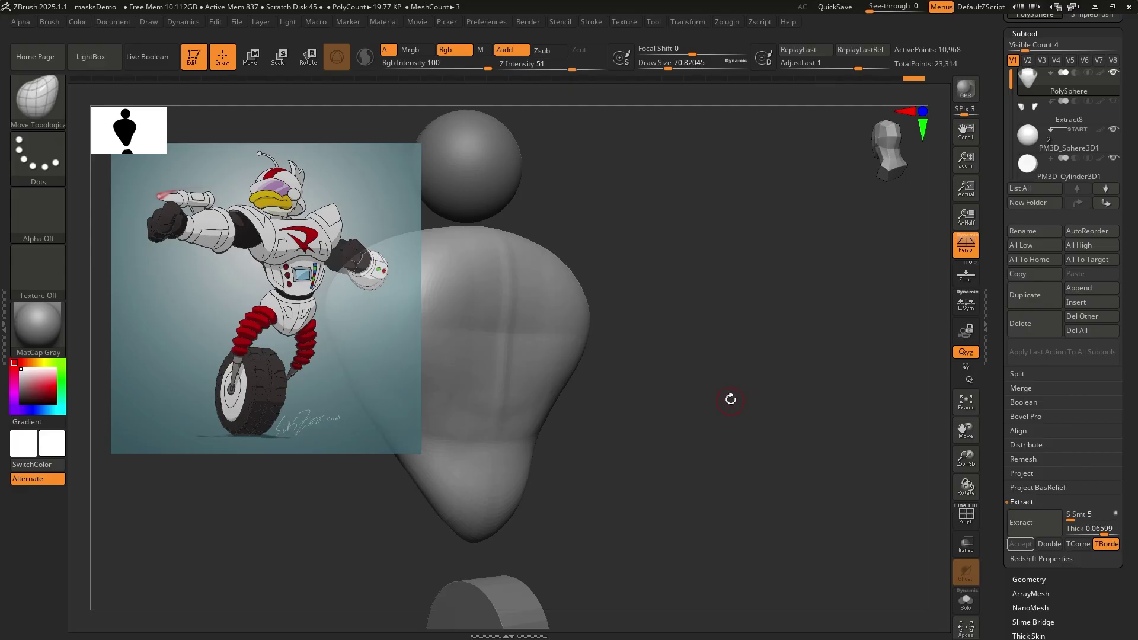
mouse_move(725, 411)
mouse_down()
mouse_move(816, 399)
mouse_move(681, 415)
mouse_move(724, 432)
mouse_up()
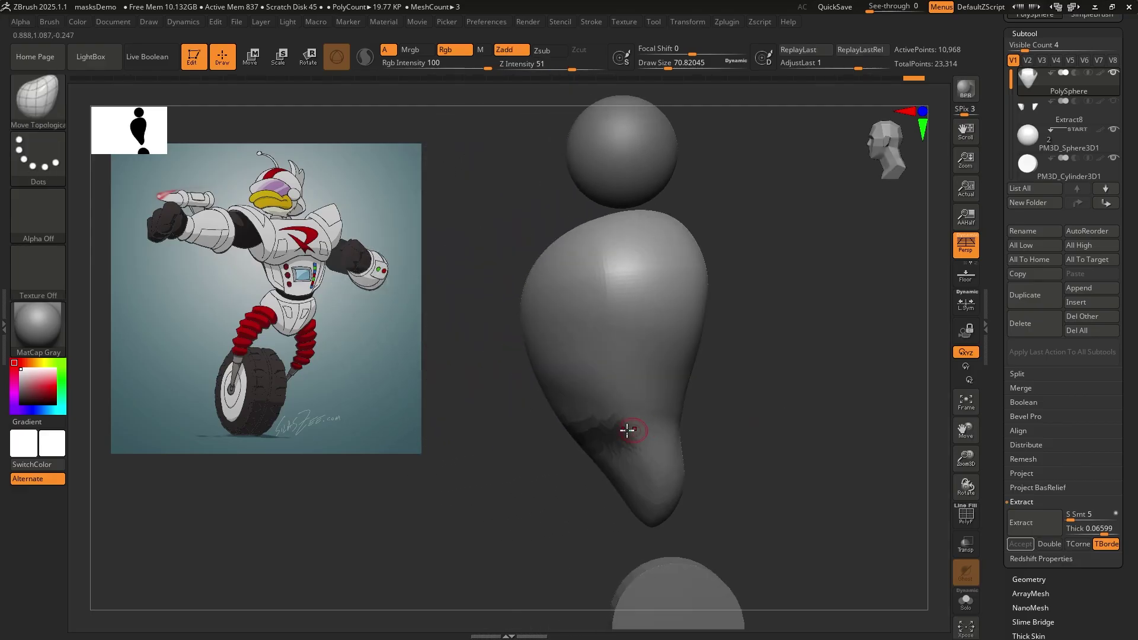
ctrl+drag(593, 441, 643, 435)
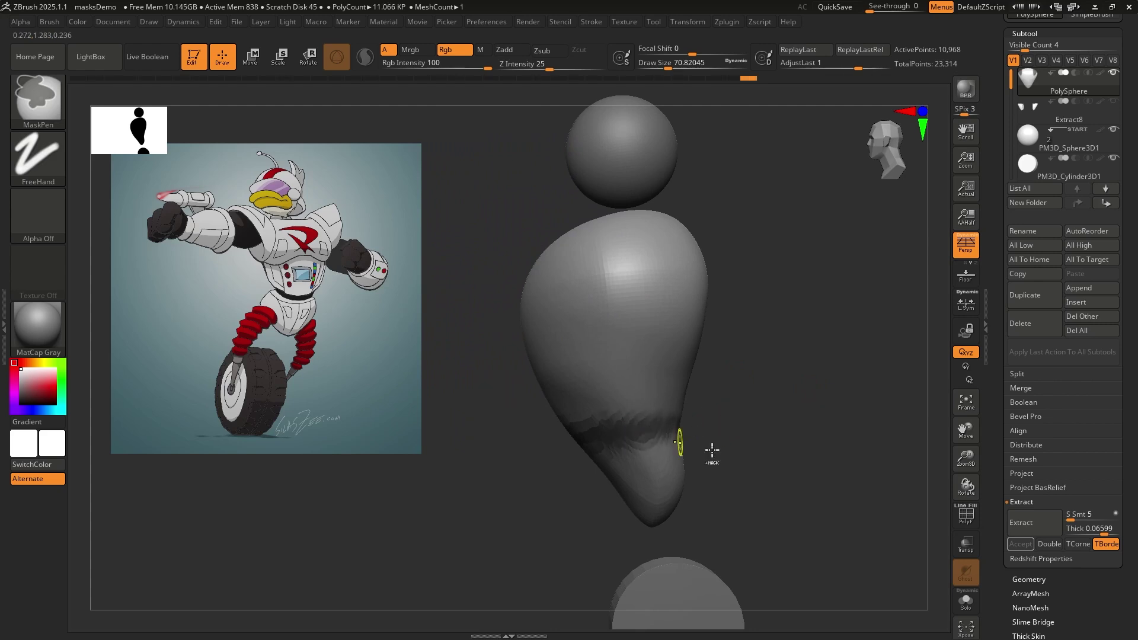
mouse_move(711, 452)
shift+right_down()
mouse_move(754, 463)
mouse_move(713, 464)
mouse_move(639, 427)
shift+right_up()
ctrl+drag(638, 426, 787, 446)
mouse_move(510, 490)
right_down()
mouse_move(590, 497)
mouse_move(671, 469)
mouse_move(742, 394)
right_up()
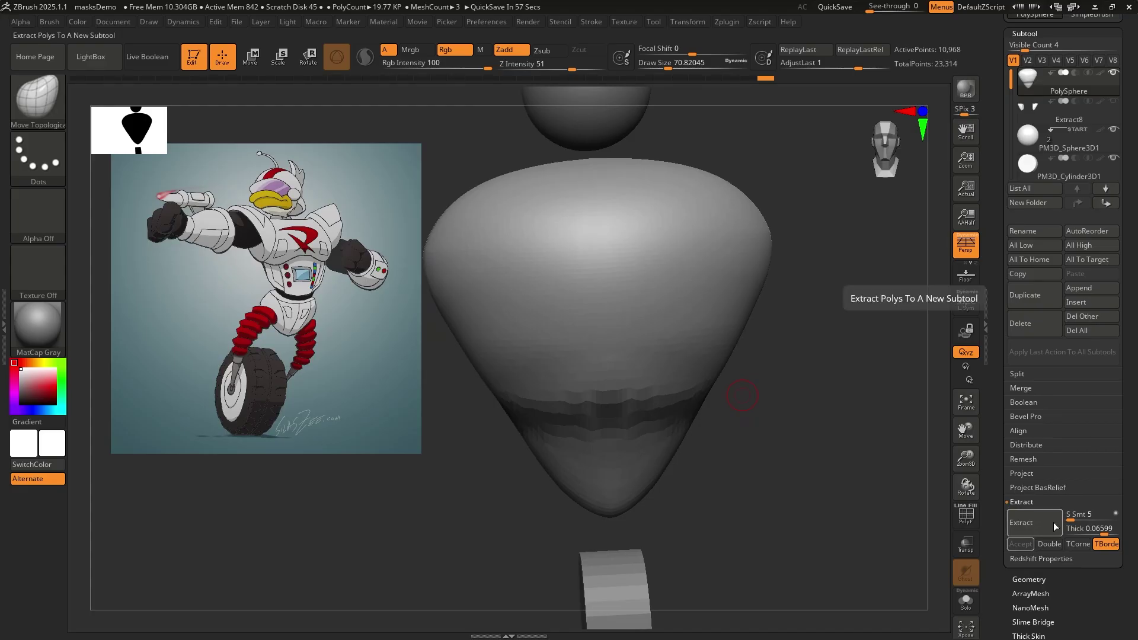
- Extract the masked waist band with a thickness of 0 and accept it as a new subtool
click(1078, 528)
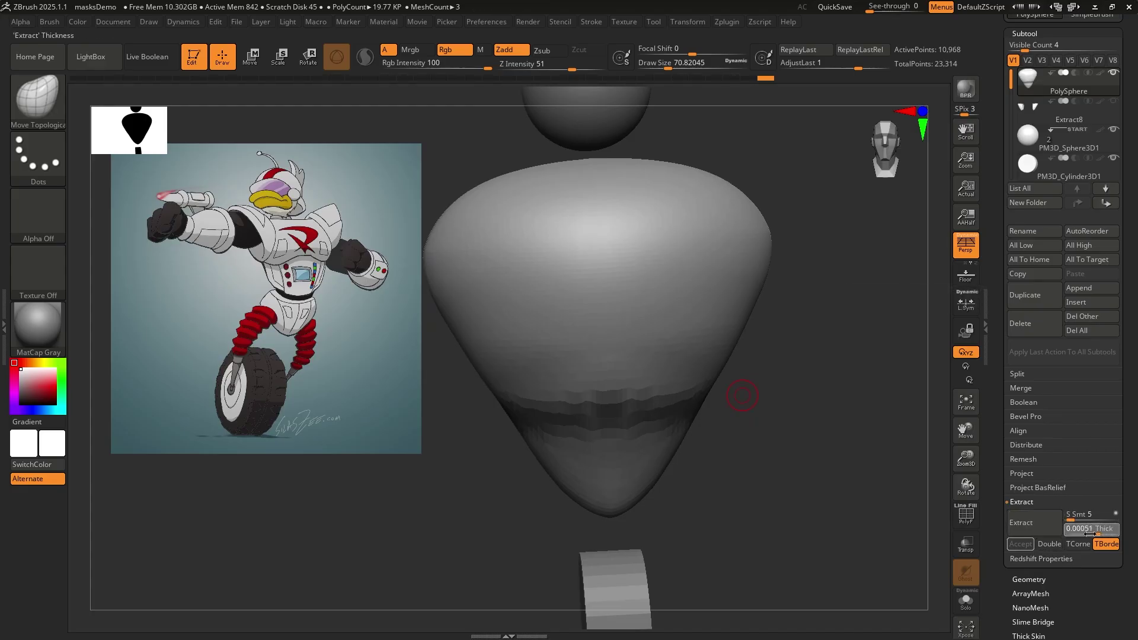
text(-0.06599)
text(0)
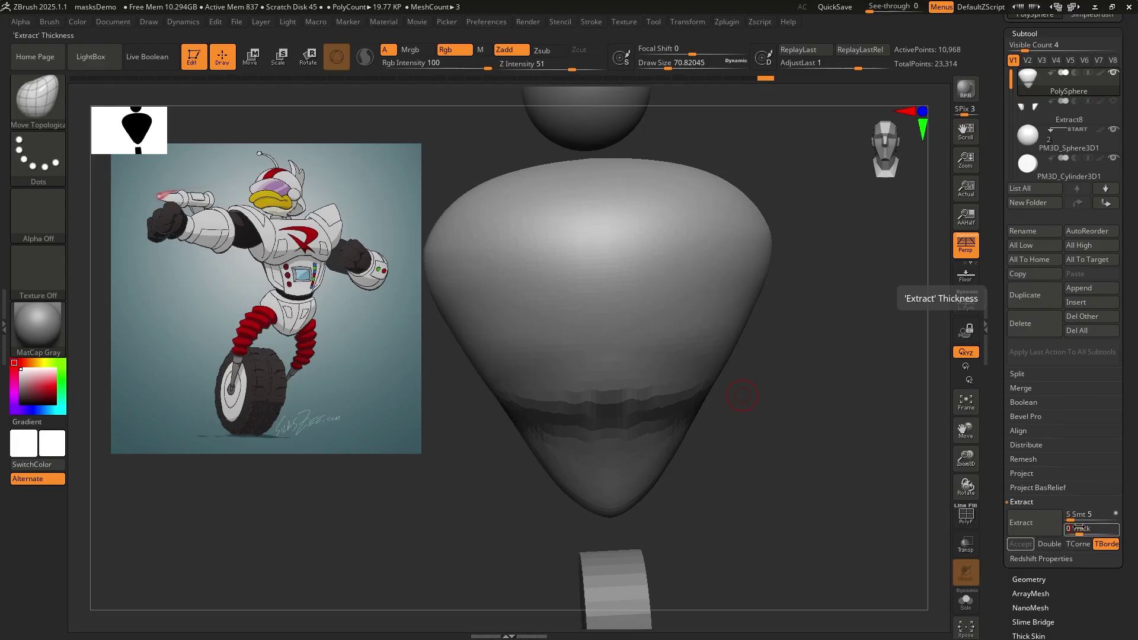
key(Return)
click(1035, 527)
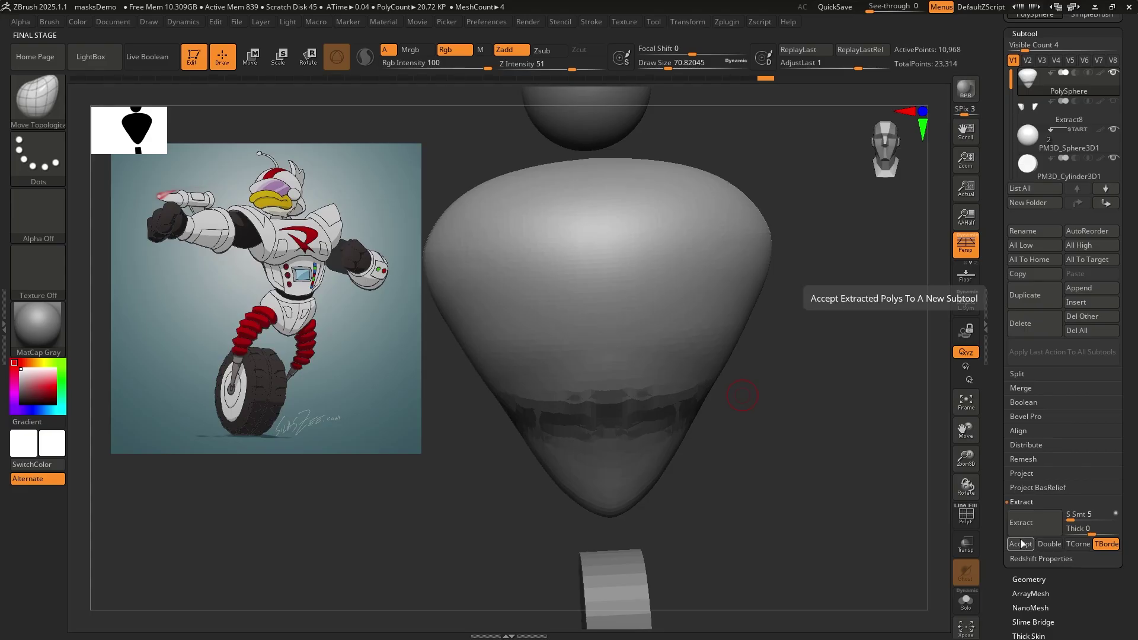
click(1020, 544)
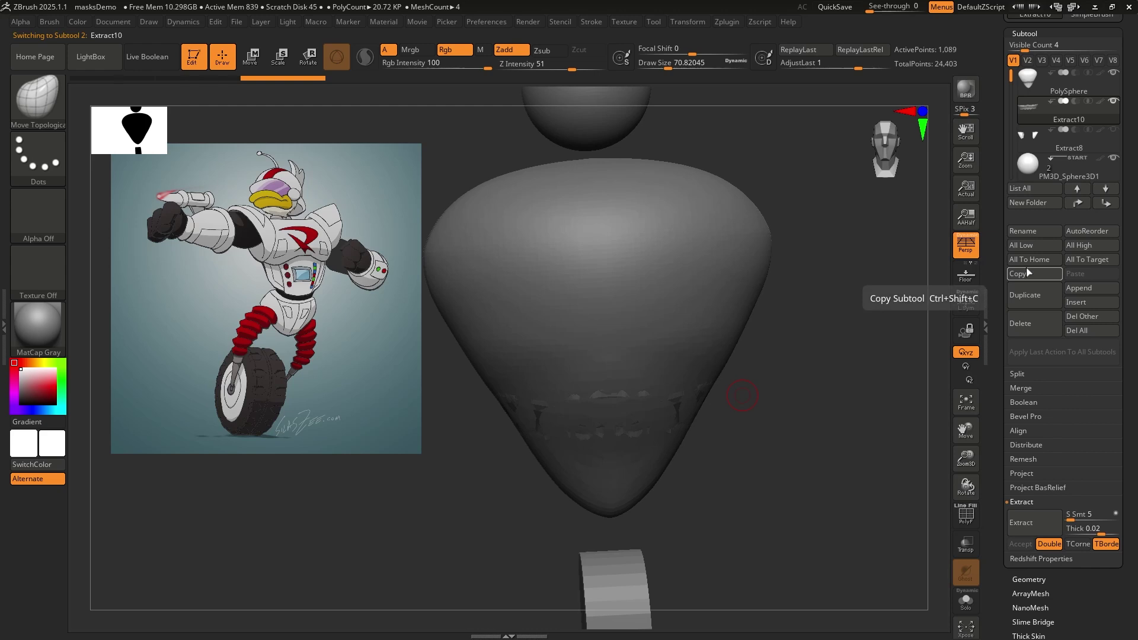
- Hide the PolySphere torso and clear the mask from the extracted belt
click(1113, 73)
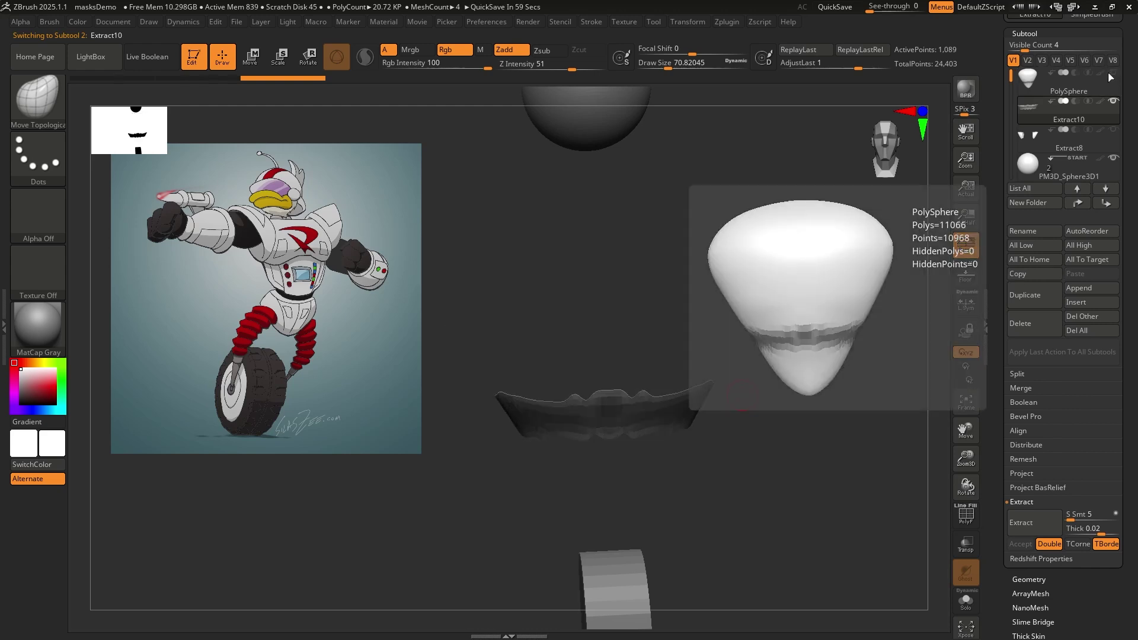
mouse_move(763, 482)
mouse_down()
mouse_move(804, 500)
mouse_move(833, 488)
mouse_move(764, 474)
mouse_up()
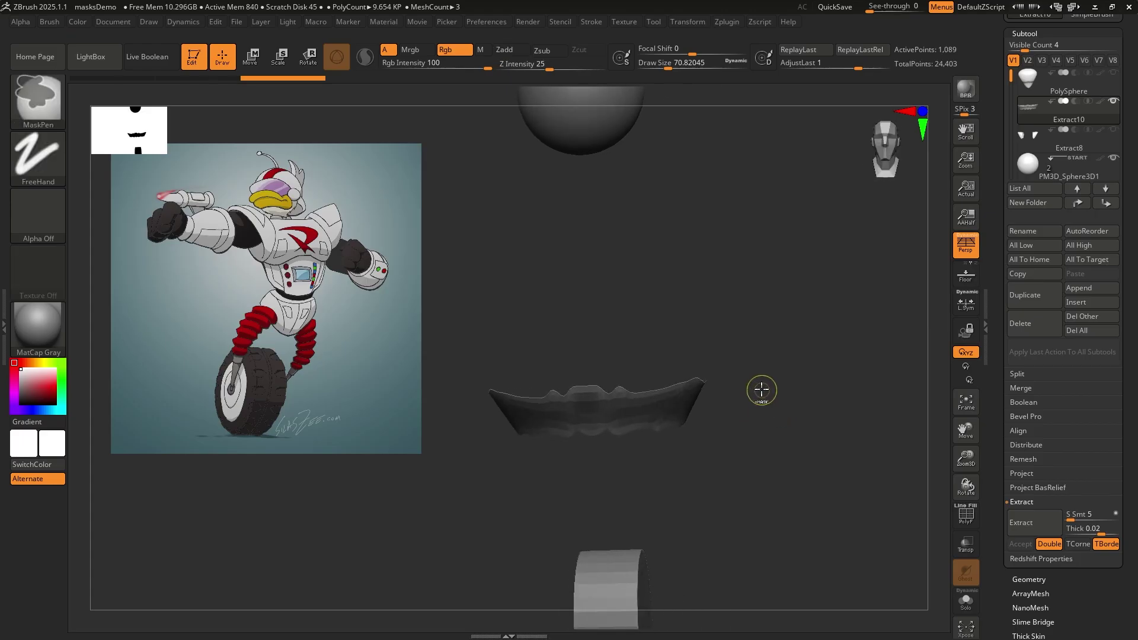
ctrl+drag(756, 384, 825, 439)
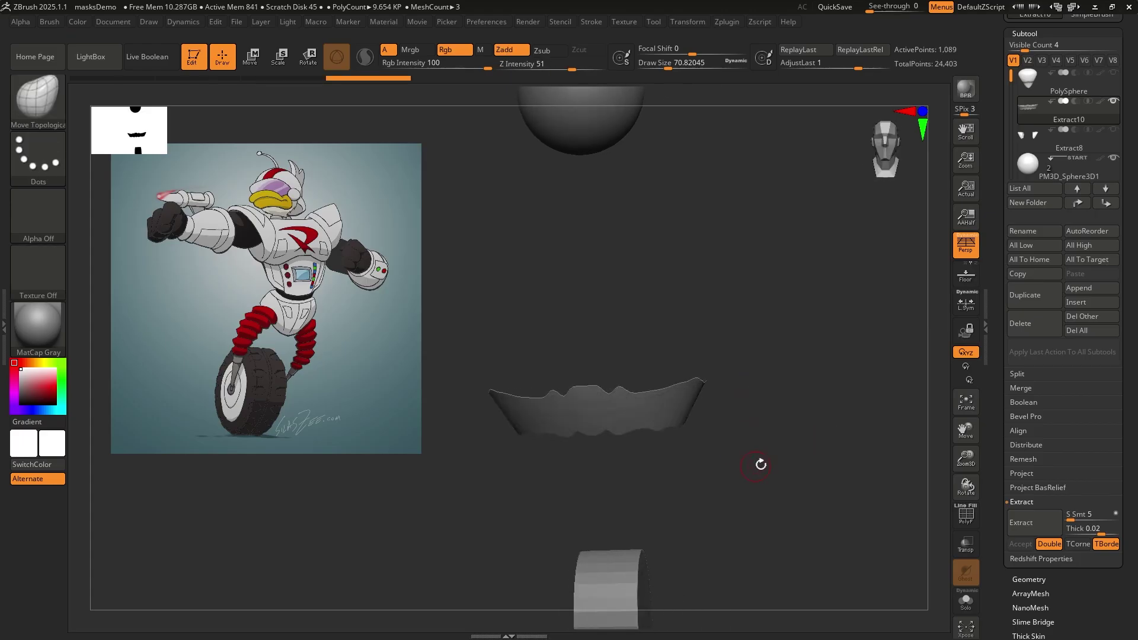
alt+drag(749, 457, 782, 436)
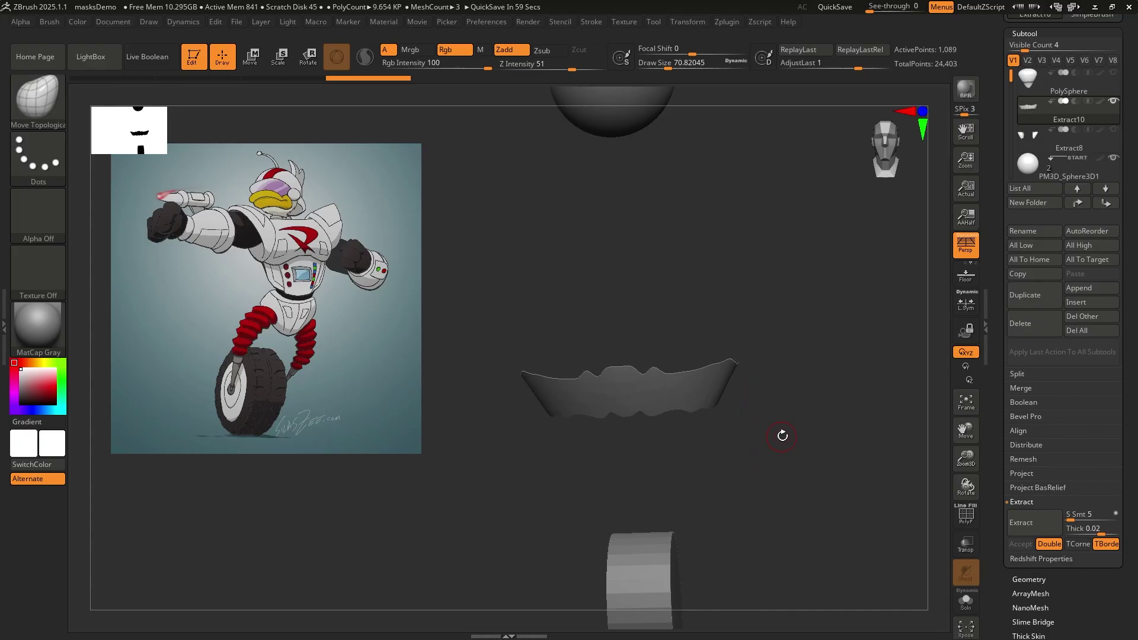
- Smooth the belt's jagged edges with the Polish Crisp Edges deformation
click(1024, 33)
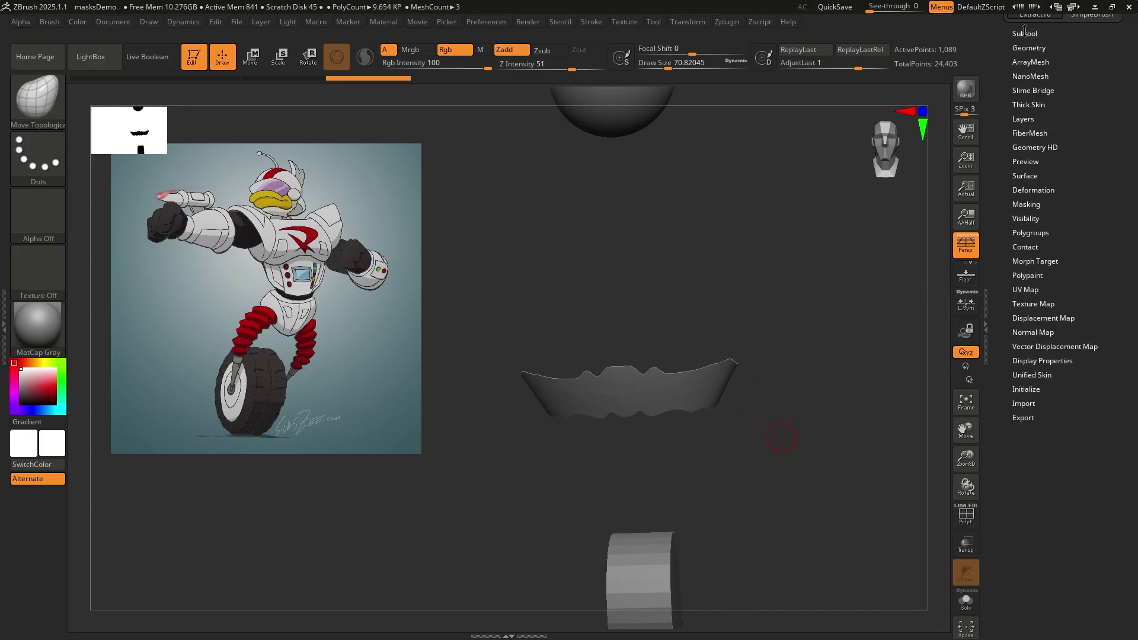
click(1031, 190)
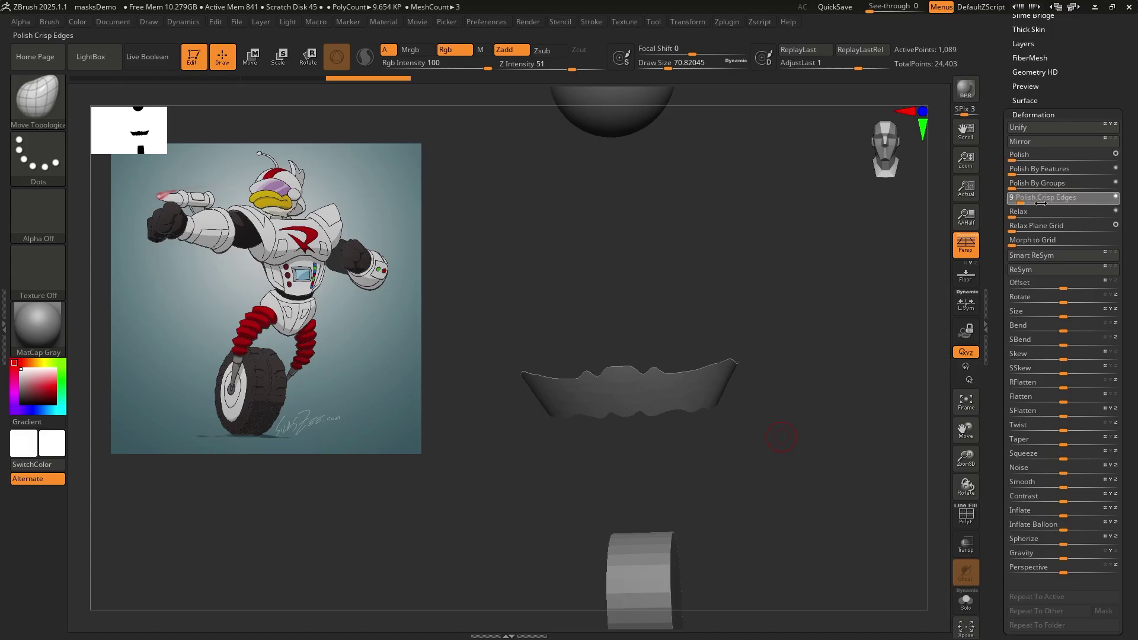
click(1034, 198)
click(1090, 202)
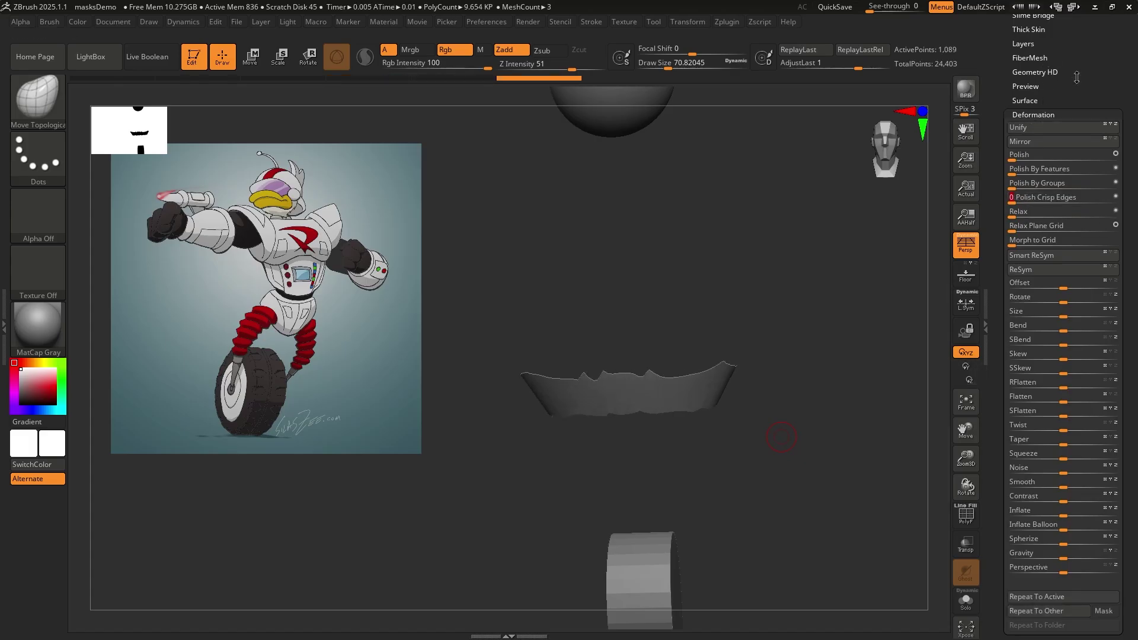
- Run ZRemesher on the belt with a target polygon count of about 0.43
scroll(1077, 77, up, 5)
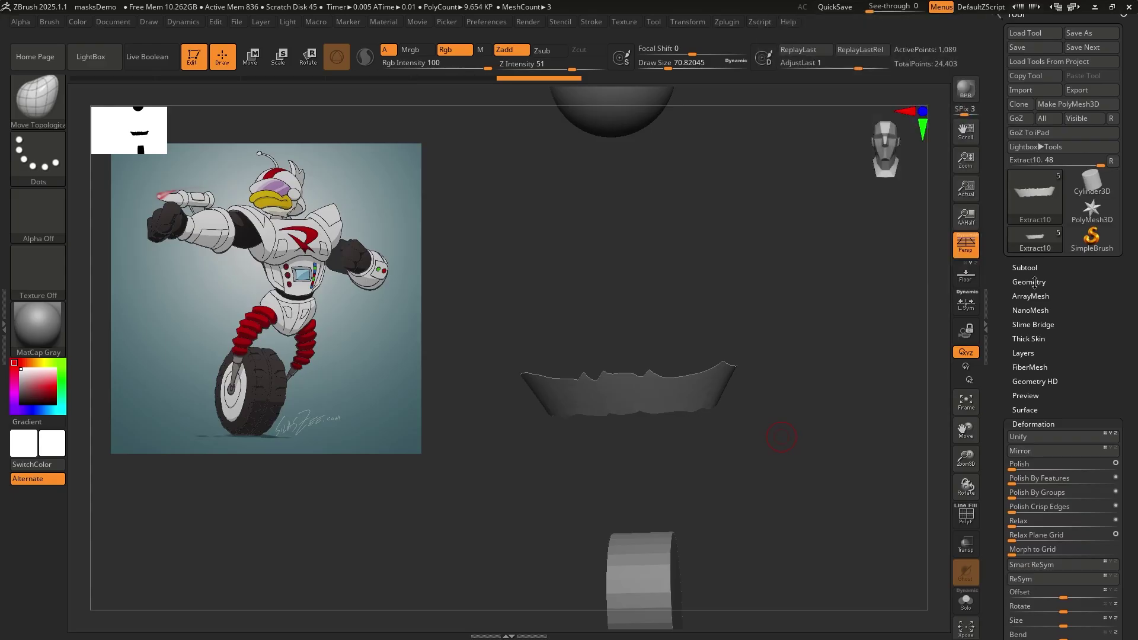
click(1030, 282)
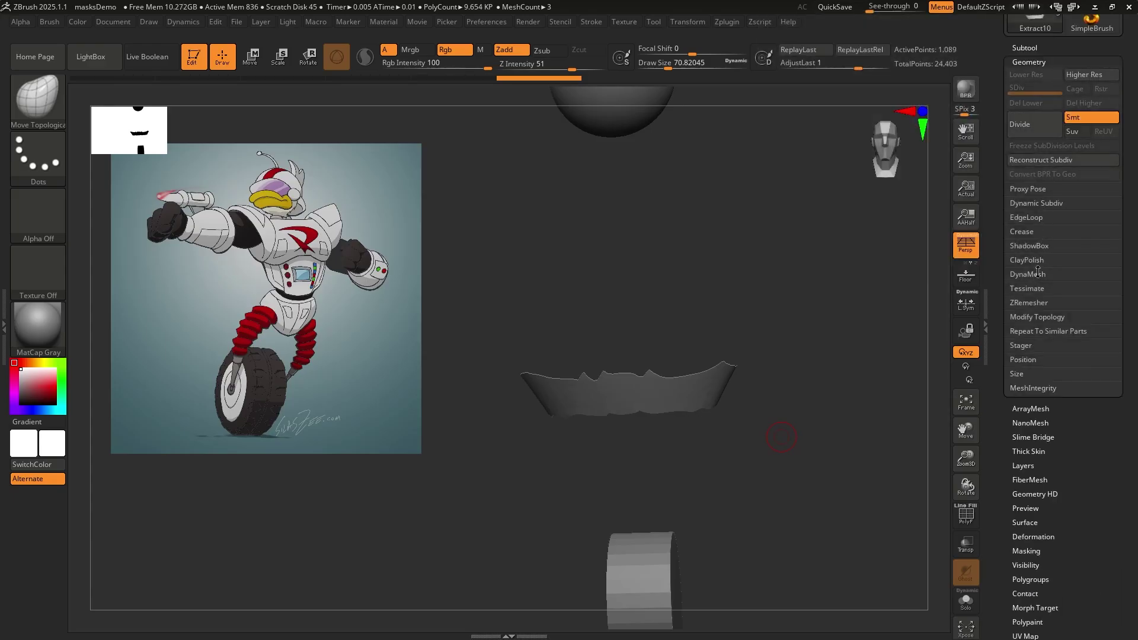
click(1029, 303)
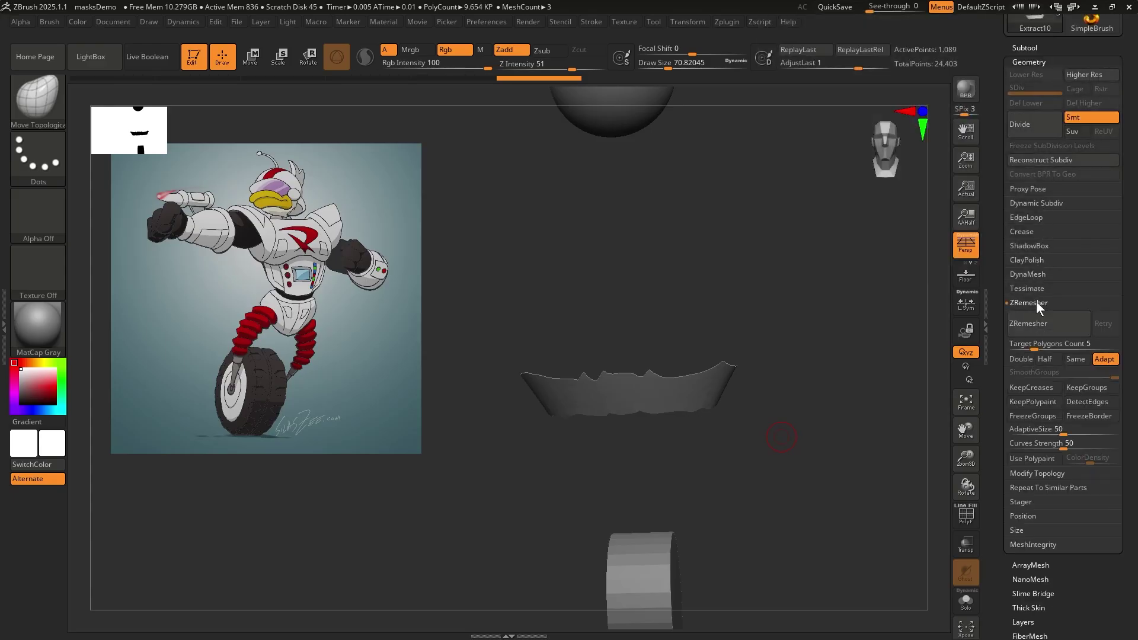
click(1066, 345)
drag(1037, 349, 1015, 350)
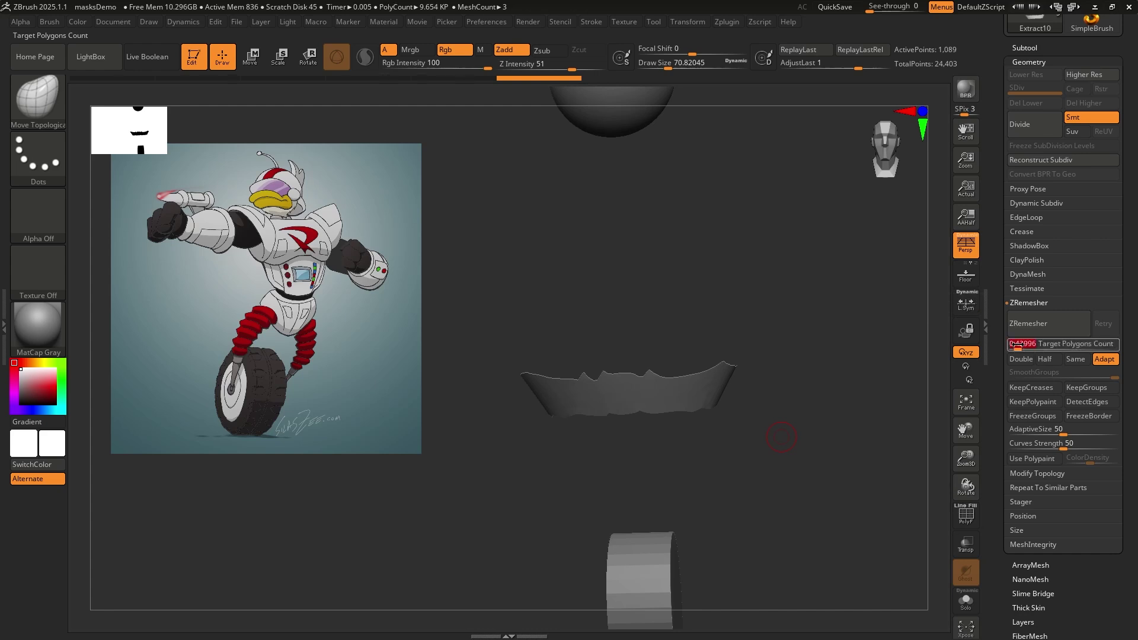
click(1045, 327)
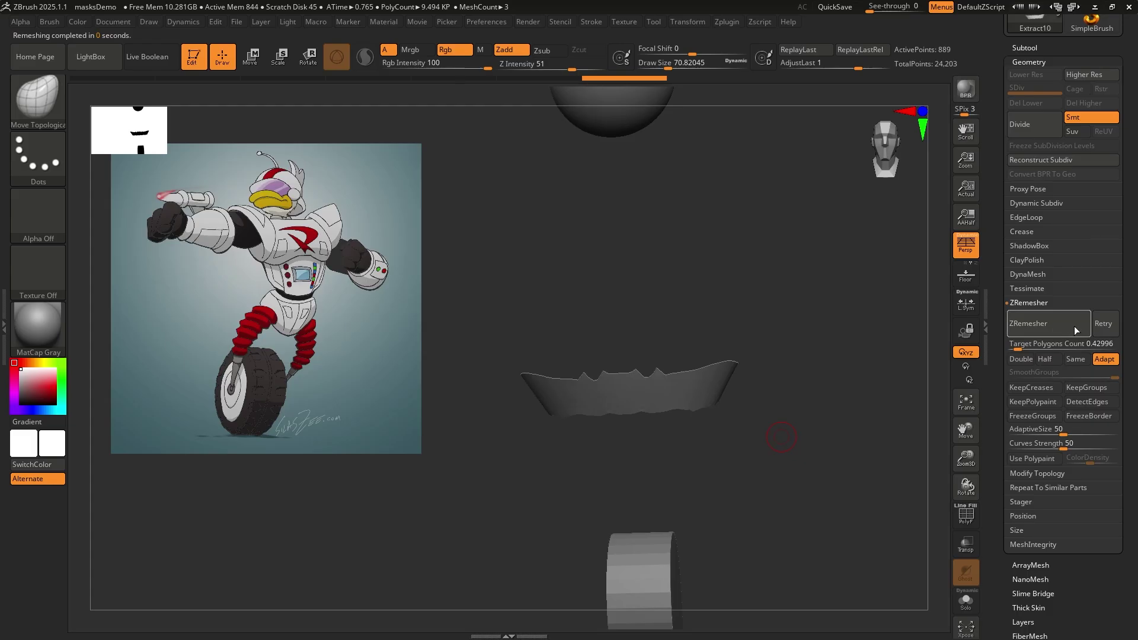
- Lower the target polygon count to 0.1 and ZRemesh the belt several times
drag(1016, 349, 1007, 349)
click(1037, 324)
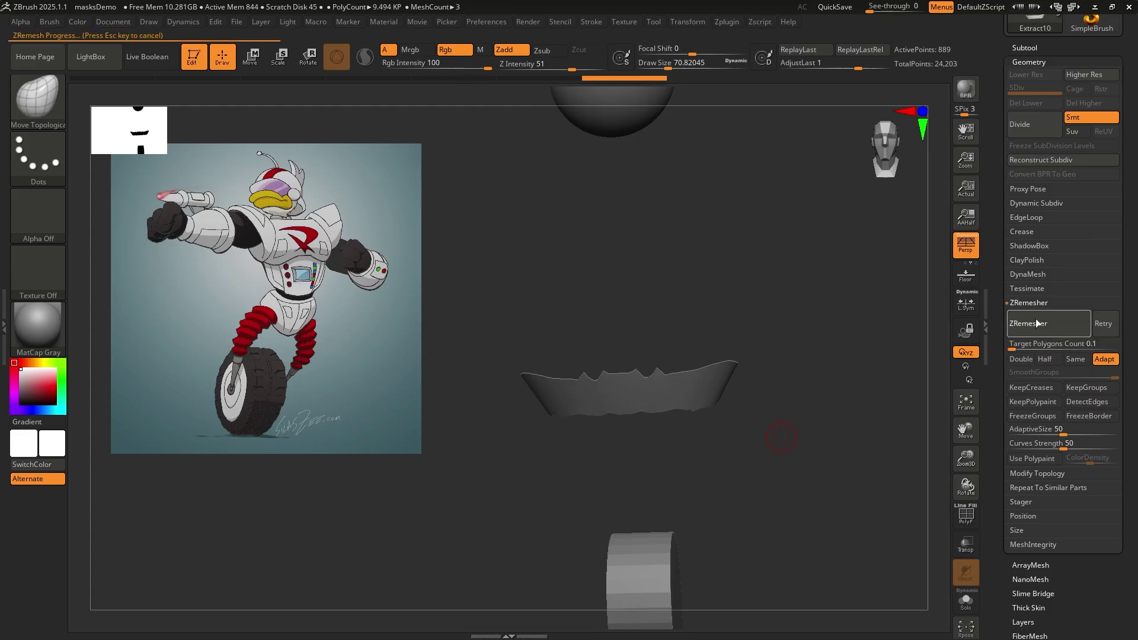
click(1046, 323)
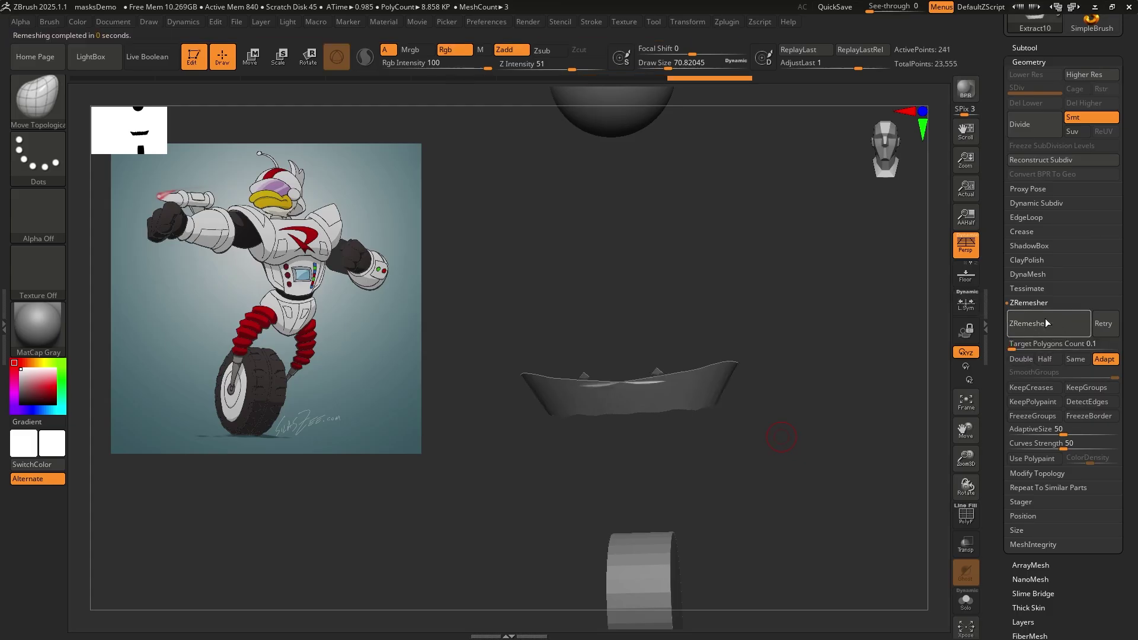
click(1040, 329)
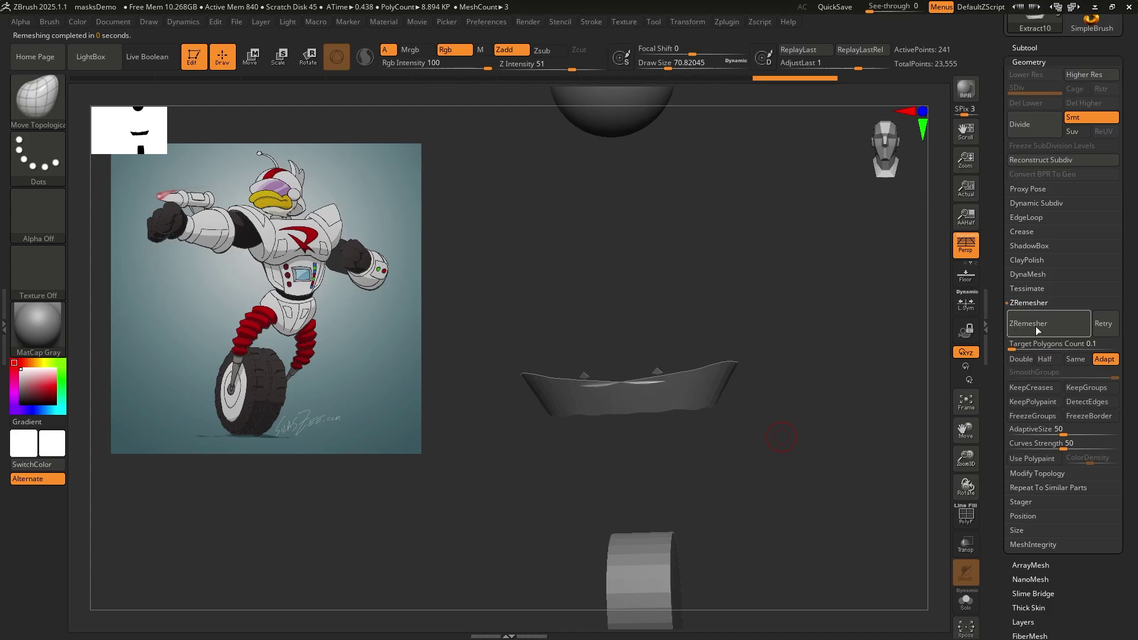
click(1037, 329)
click(1036, 324)
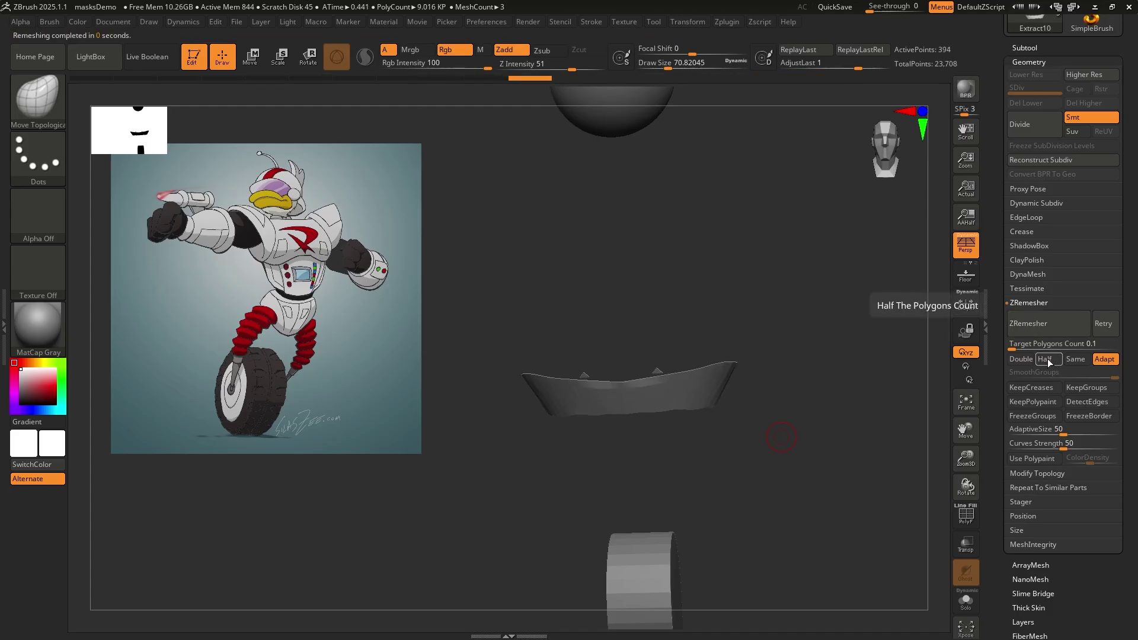
- Enable the Half option and ZRemesh the belt repeatedly to reduce its polygons further
click(1046, 359)
click(1047, 327)
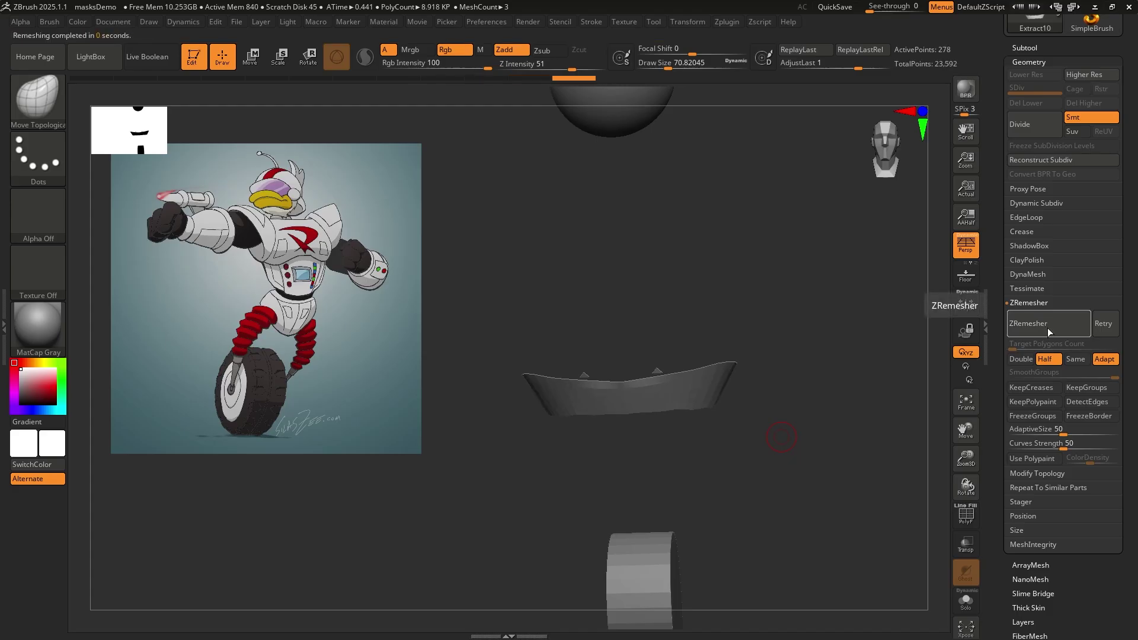
click(1041, 325)
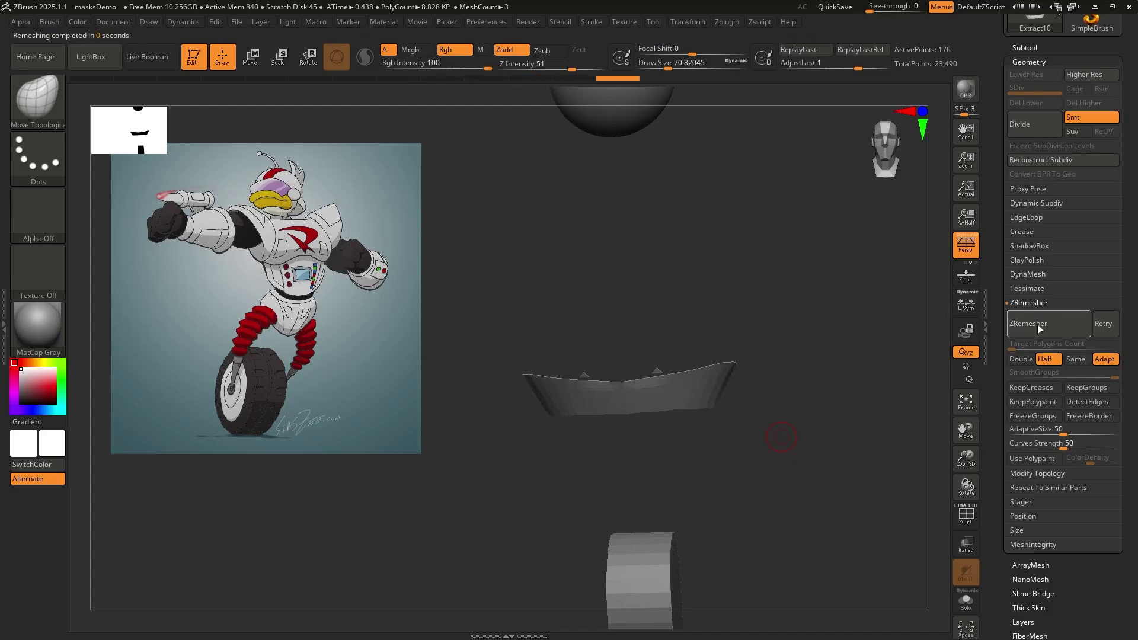
click(1029, 325)
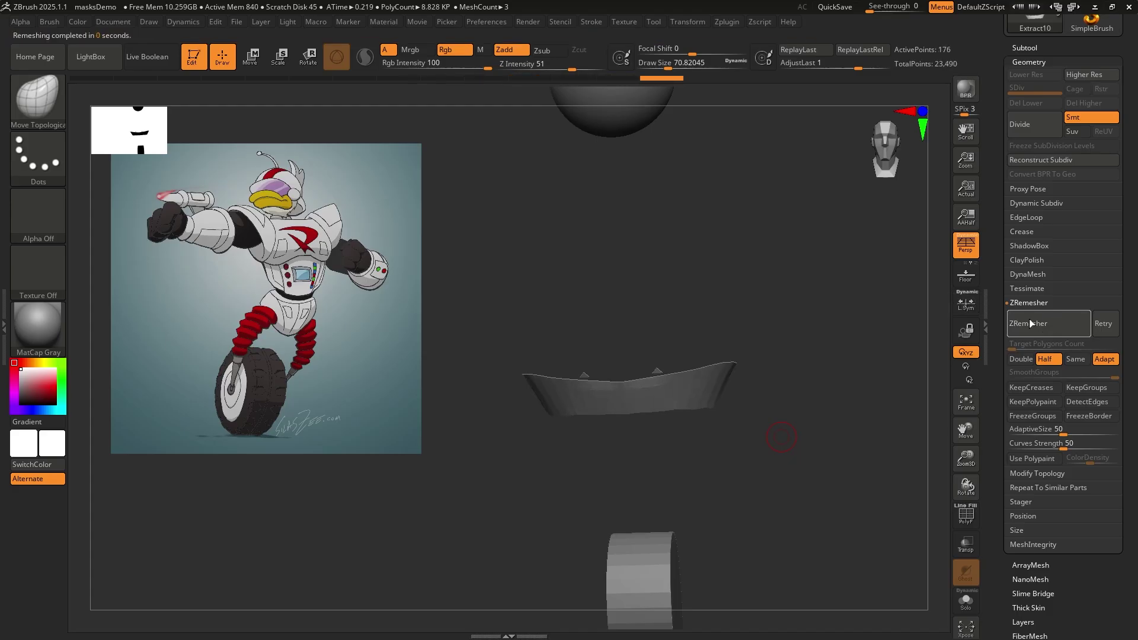
click(1034, 325)
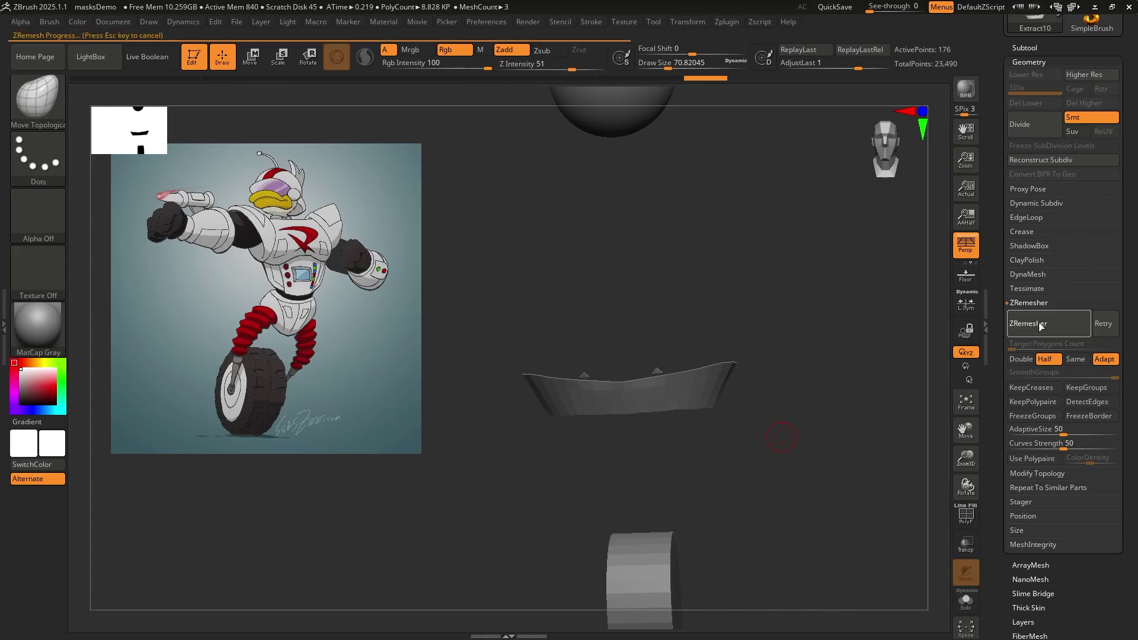
- Show the belt's wireframe and remesh it with Adapt off, setting AdaptiveSize to 19 and Curves Strength to 23
click(966, 515)
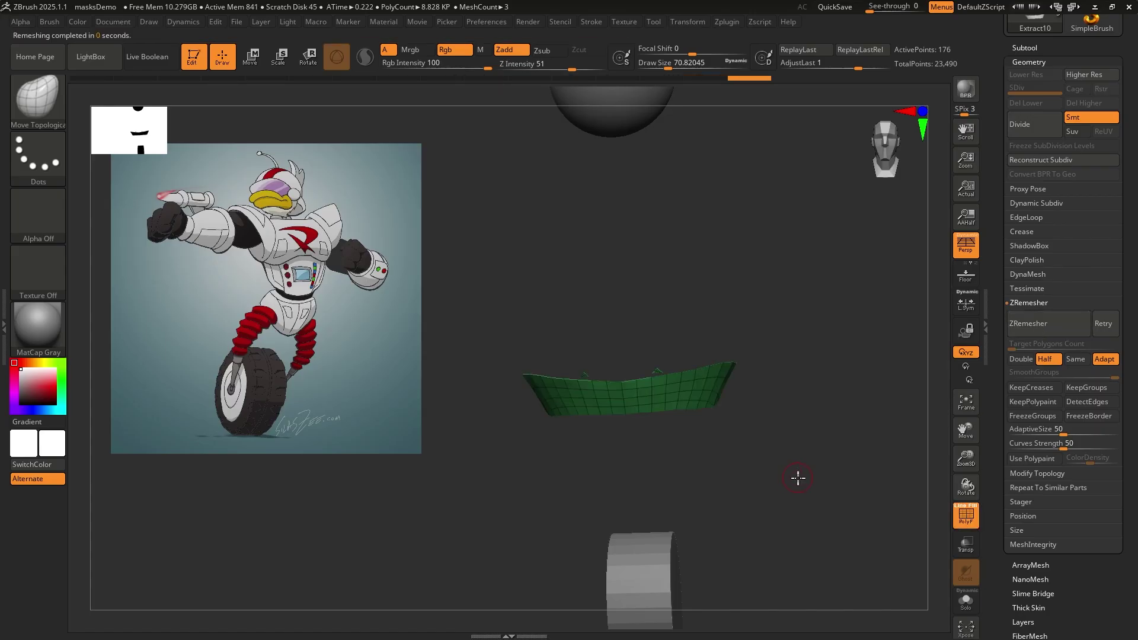
mouse_move(795, 475)
mouse_down()
mouse_move(744, 488)
mouse_move(830, 482)
mouse_move(761, 480)
mouse_move(786, 472)
mouse_up()
click(1104, 358)
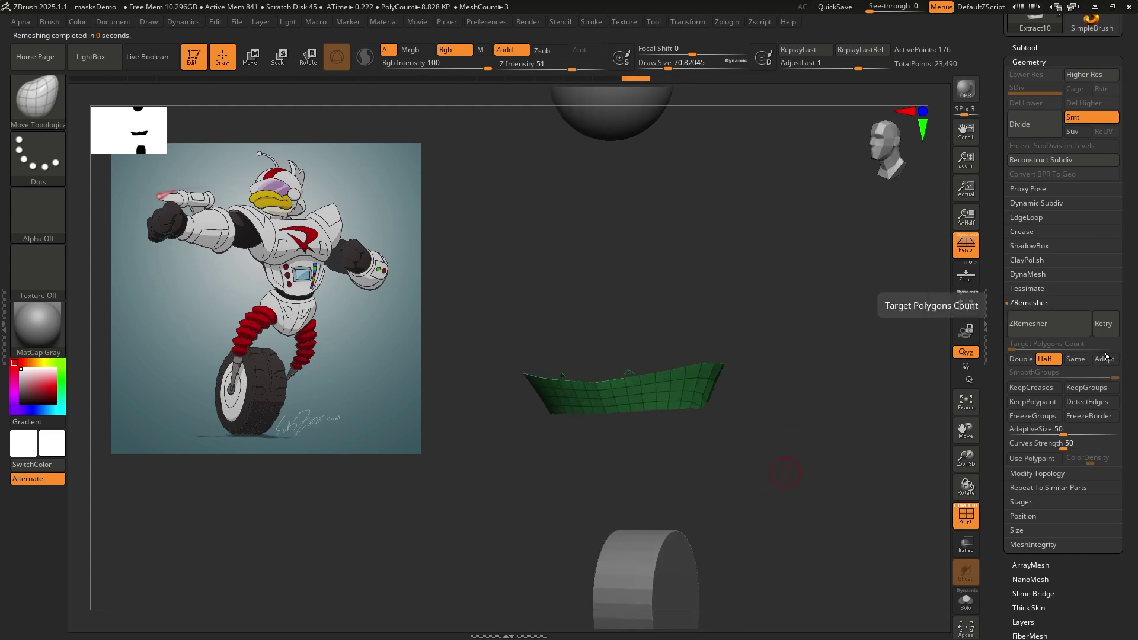
click(1049, 324)
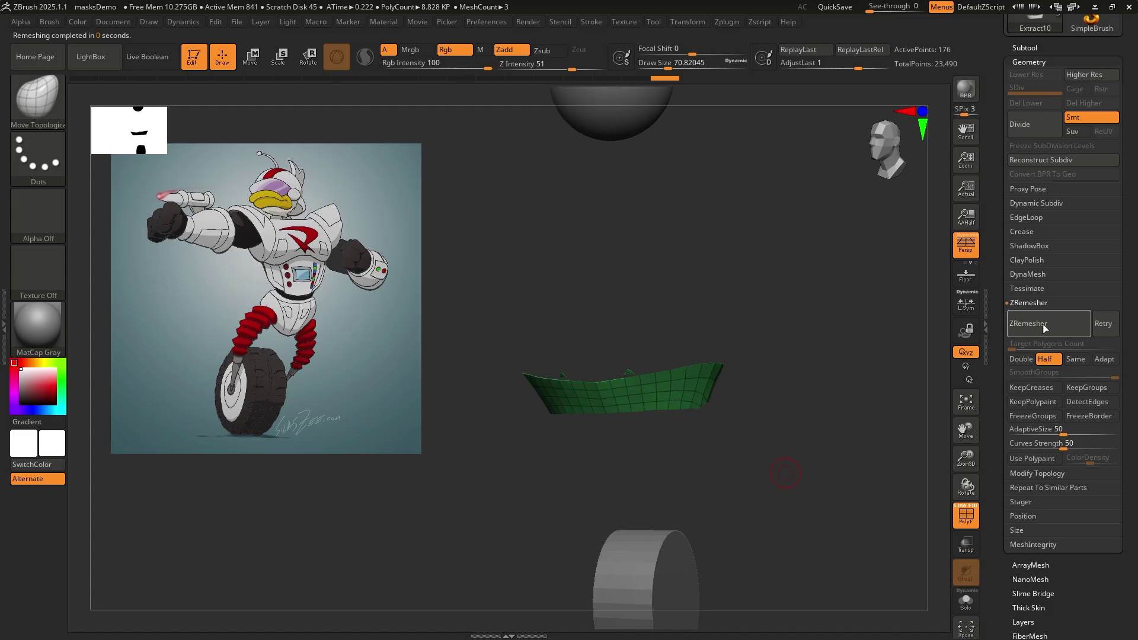
click(1070, 332)
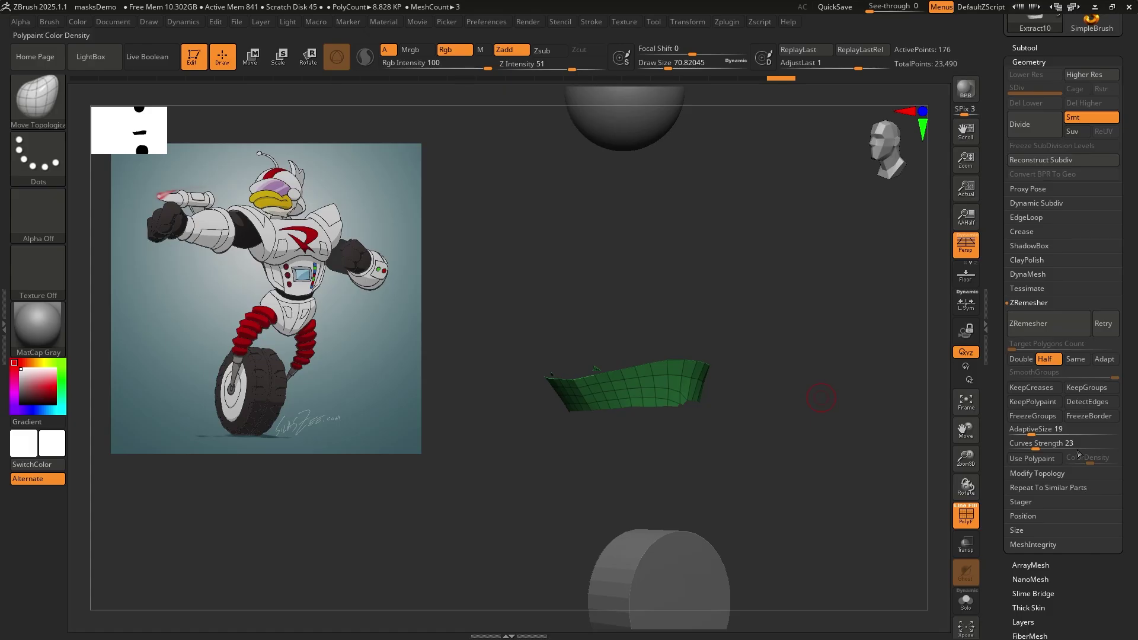
- Try to cut the belt's uneven edges straight from the front view with the KnifeRect brush
drag(703, 442, 732, 449)
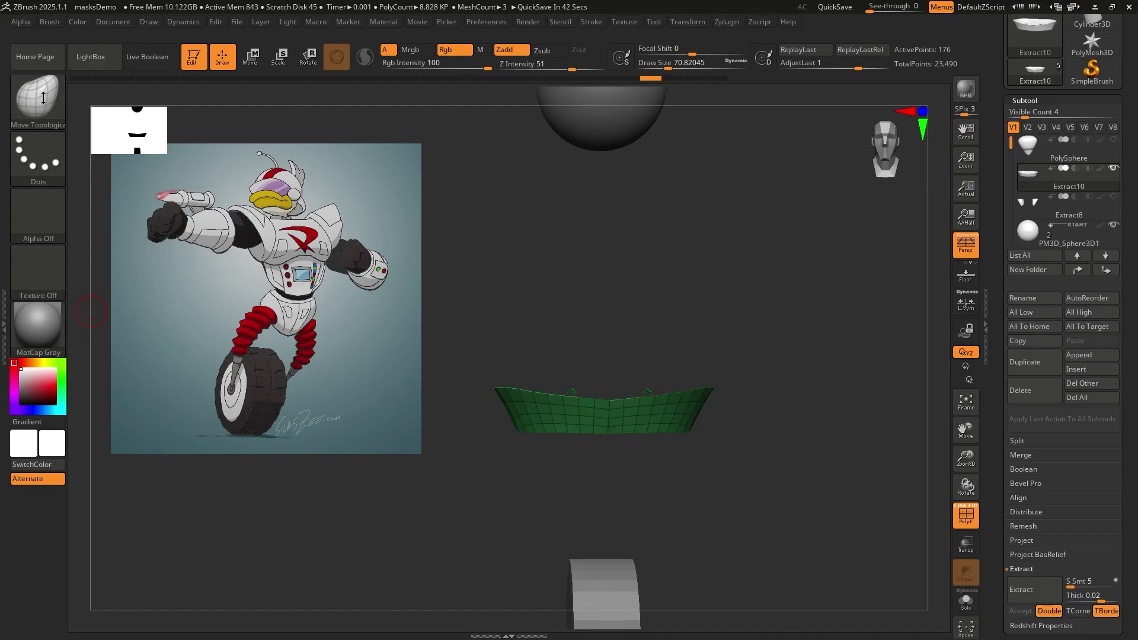
key(ctrl+shift)
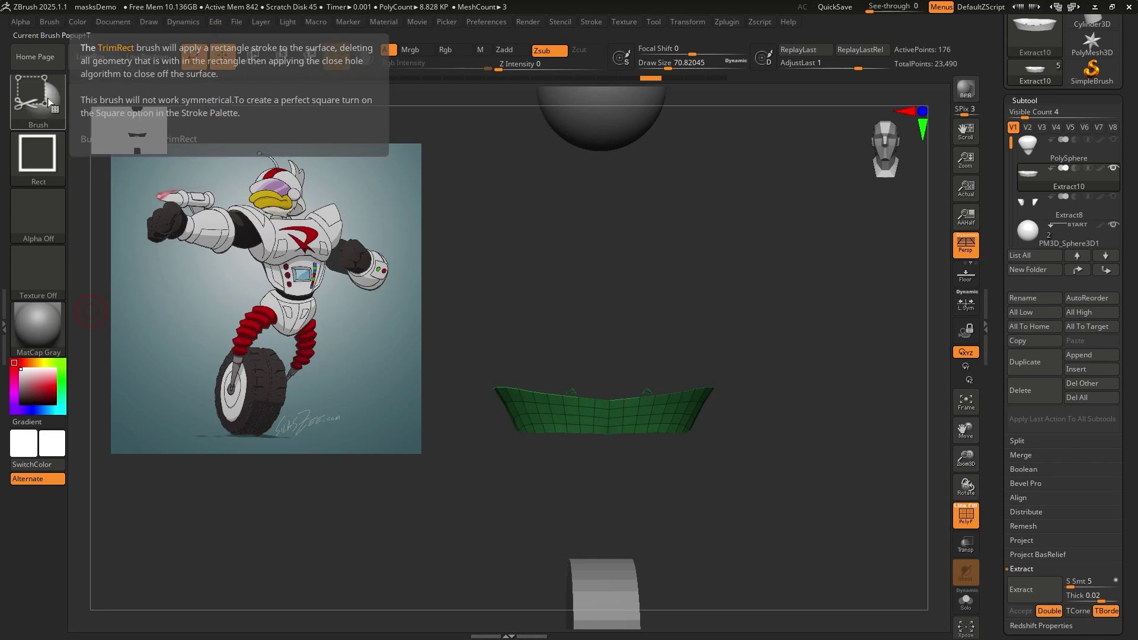
click(44, 102)
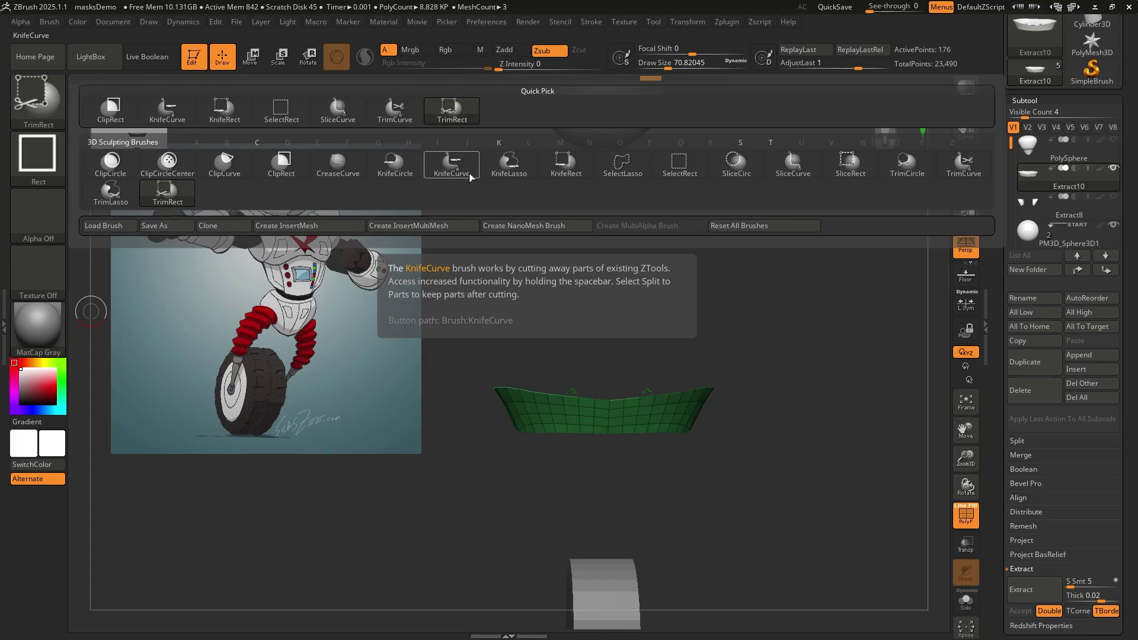
click(850, 164)
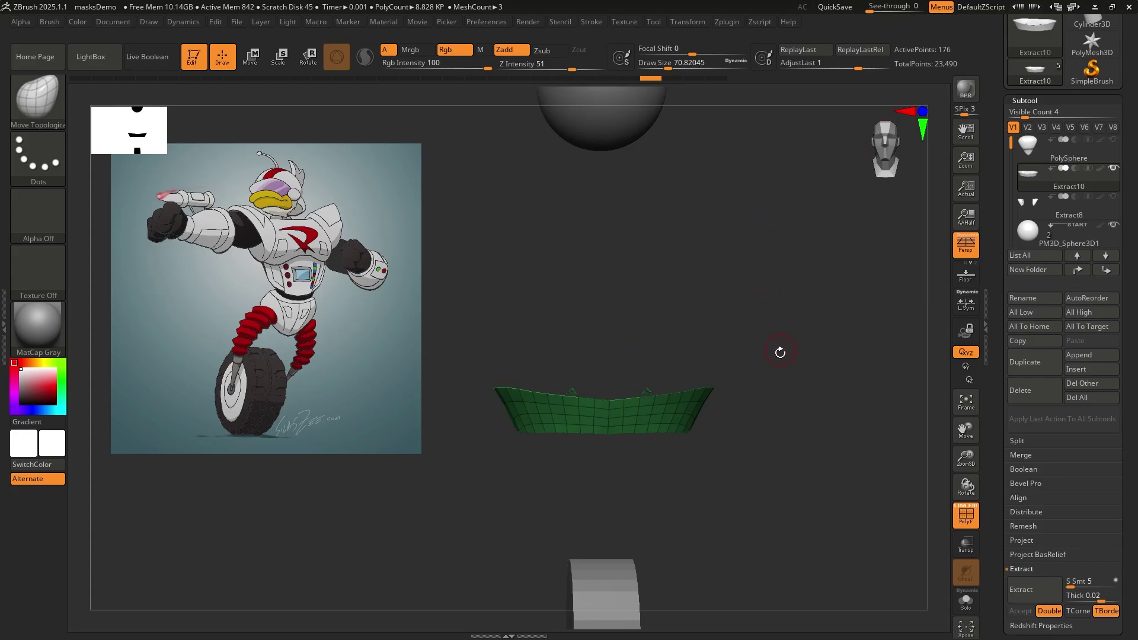
mouse_move(779, 352)
mouse_down()
mouse_move(784, 382)
mouse_move(766, 381)
mouse_up()
- Trim the belt's upper and lower edges straight across with the TrimRect brush
ctrl+shift+click(41, 102)
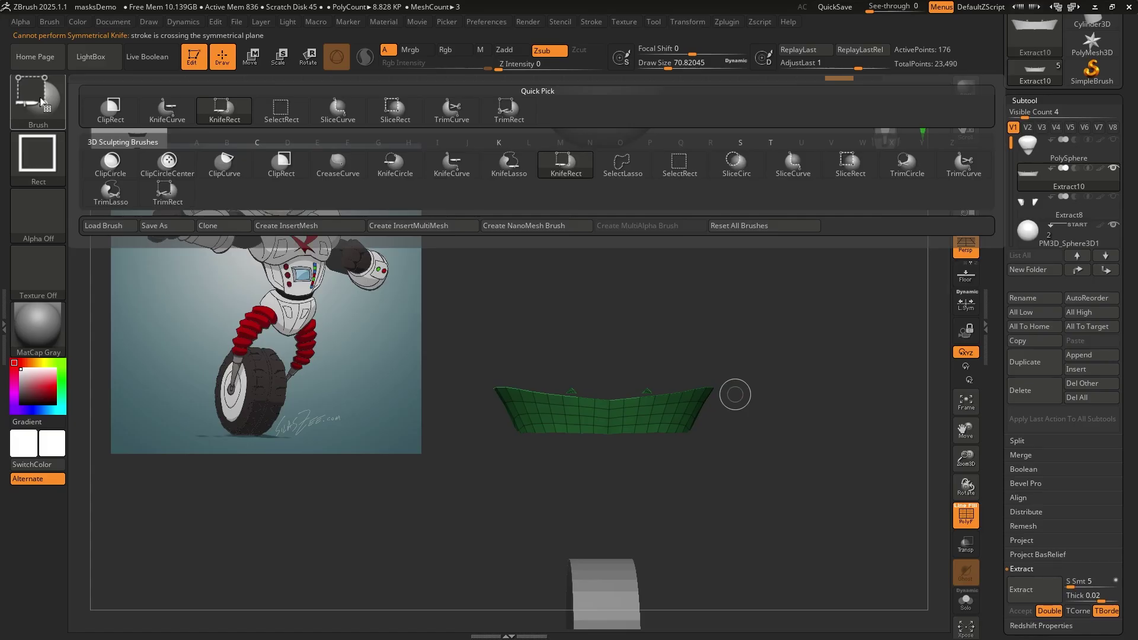
click(163, 195)
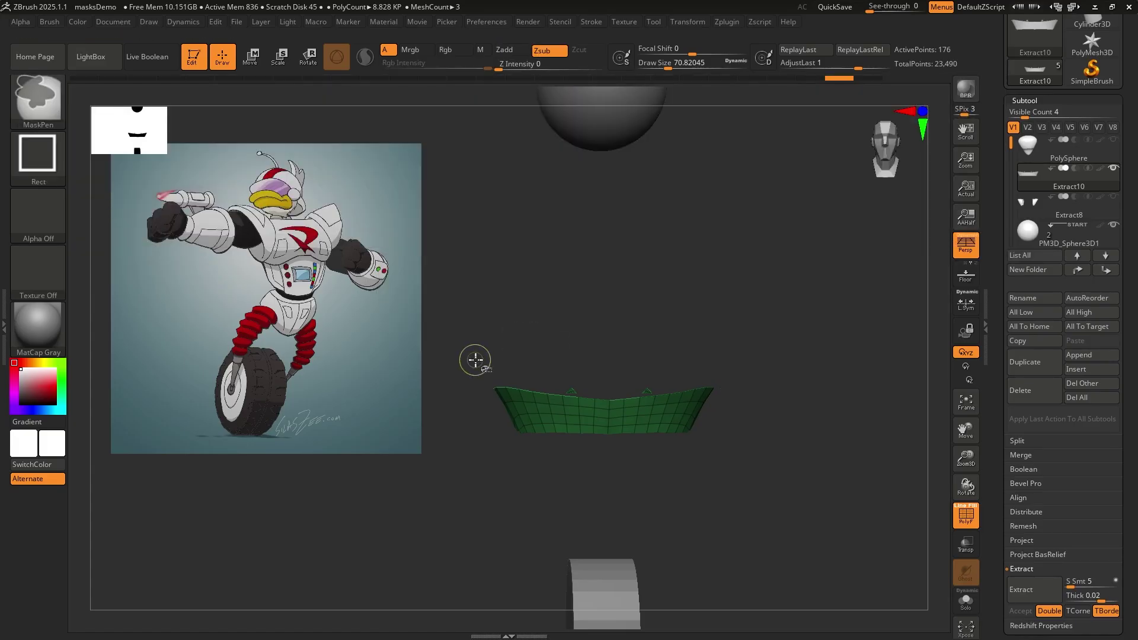
mouse_move(464, 356)
mouse_down()
mouse_move(563, 399)
mouse_move(744, 399)
mouse_move(734, 393)
mouse_up()
mouse_move(687, 443)
mouse_down()
mouse_move(554, 442)
mouse_move(512, 422)
mouse_move(492, 428)
mouse_up()
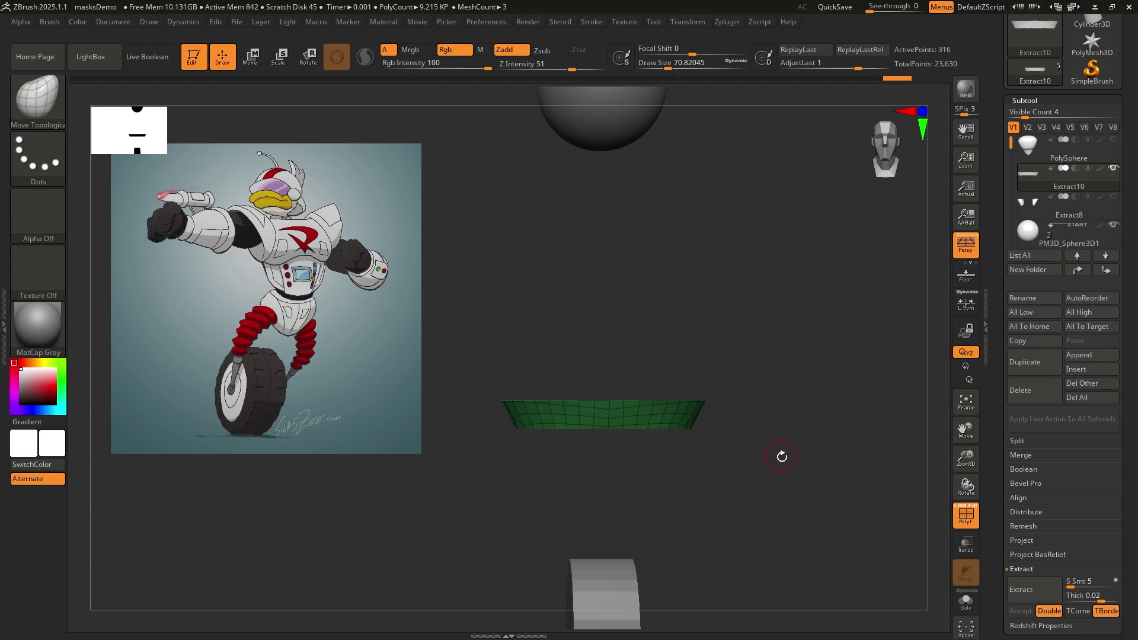
mouse_move(785, 432)
mouse_down()
mouse_move(752, 449)
mouse_move(741, 419)
mouse_move(775, 409)
mouse_move(792, 444)
mouse_move(808, 425)
mouse_move(788, 371)
mouse_move(792, 450)
mouse_move(786, 427)
mouse_up()
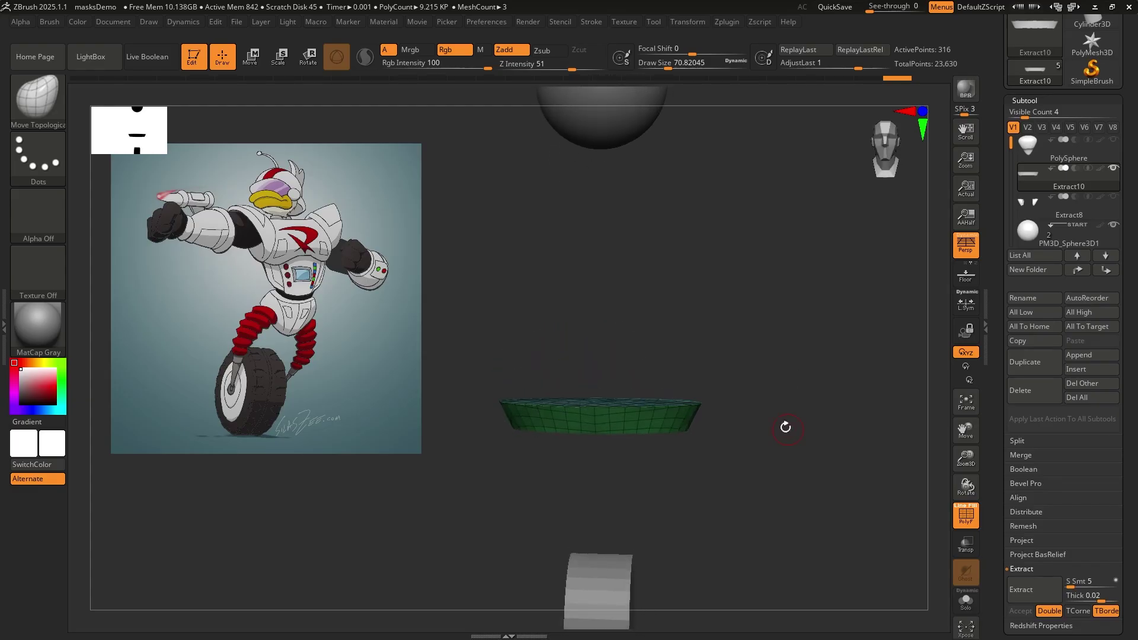
- Show the torso, scale the belt up uniformly so it sits outside the body, and turn off its wireframe
click(1114, 141)
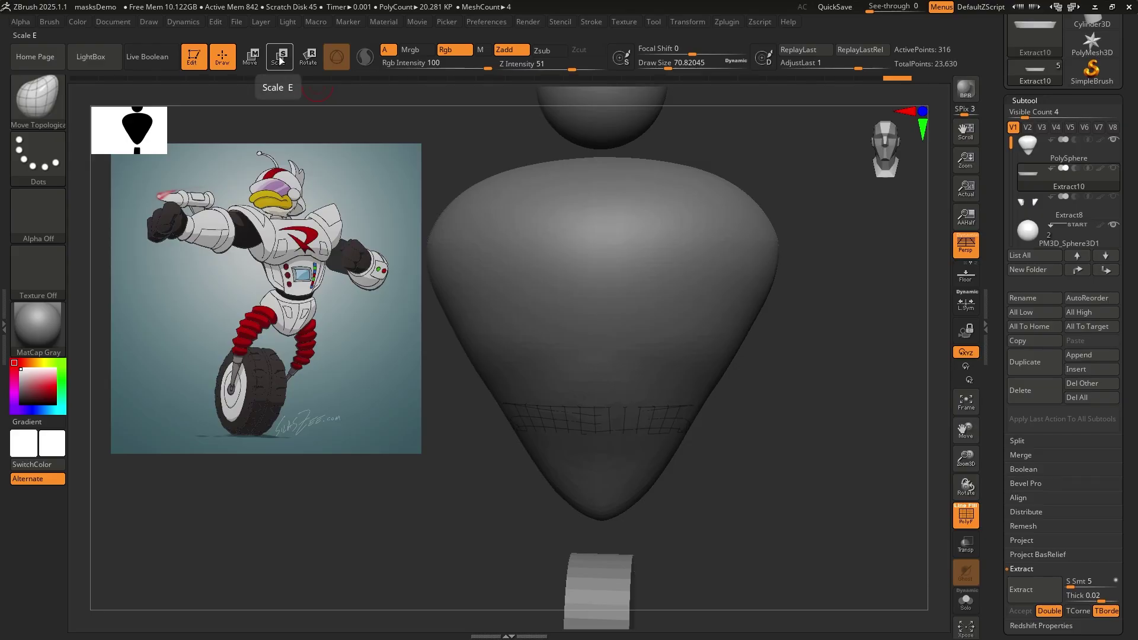
click(280, 58)
drag(602, 283, 611, 275)
click(966, 514)
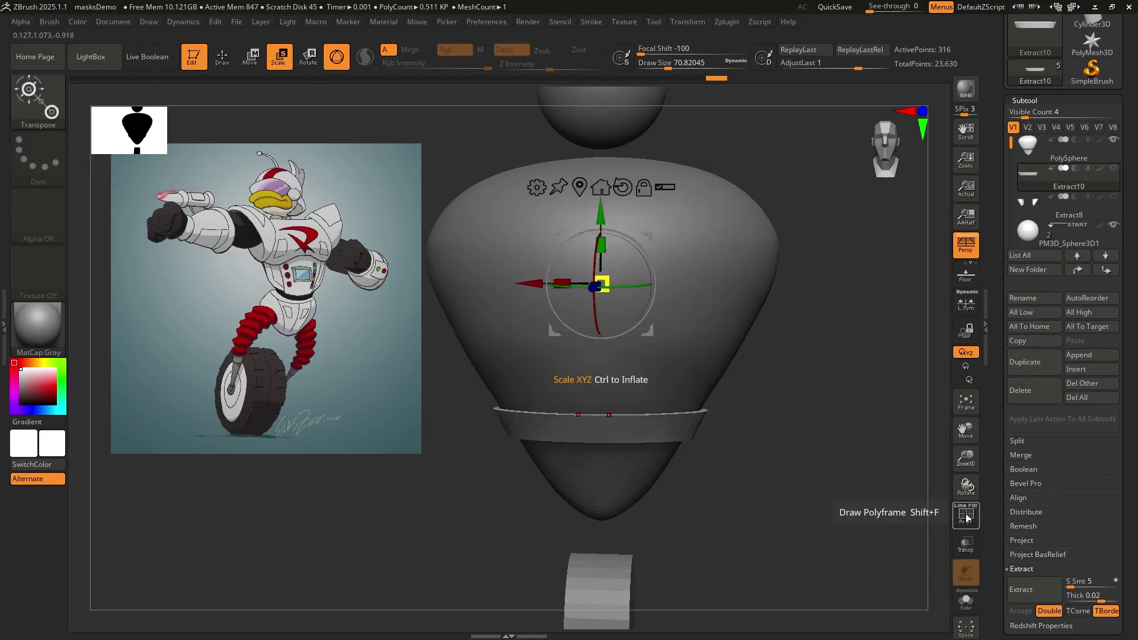
mouse_move(759, 375)
mouse_down()
mouse_move(774, 396)
mouse_move(775, 373)
mouse_move(731, 382)
mouse_move(805, 379)
mouse_move(761, 388)
mouse_up()
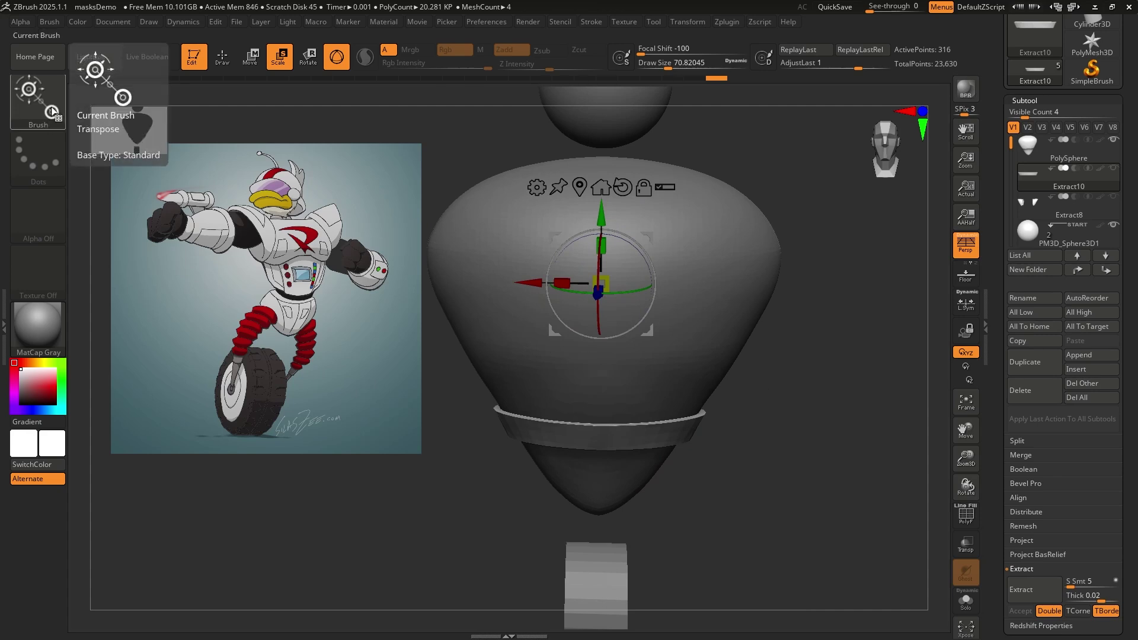
- Examine the available trimming and slicing brushes and the masking brushes
ctrl+shift+click(47, 99)
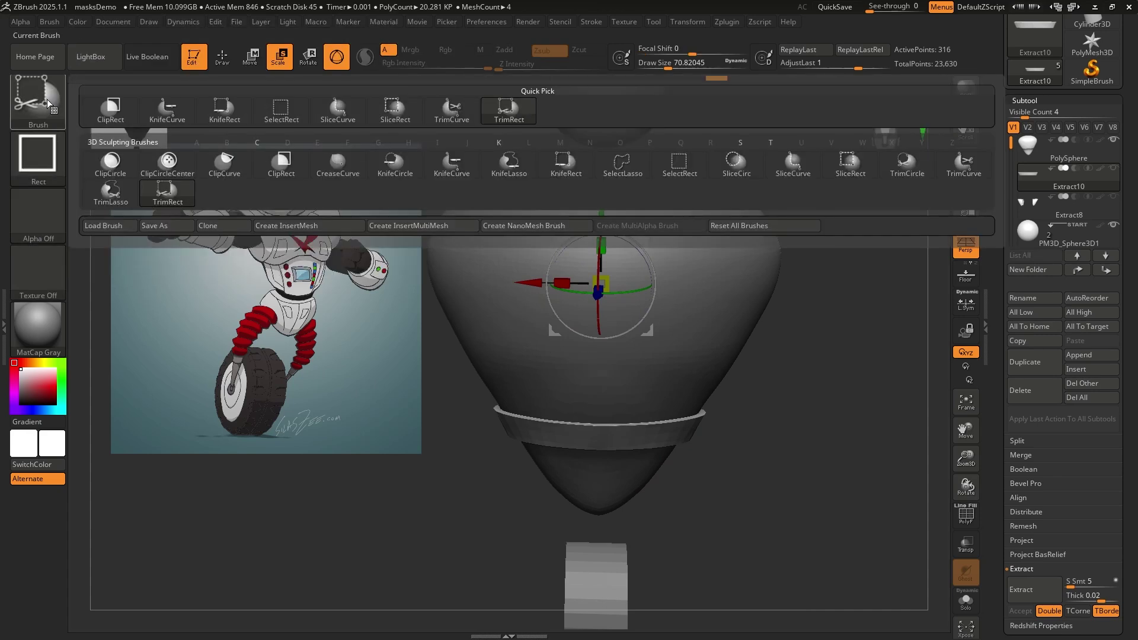
key(ctrl)
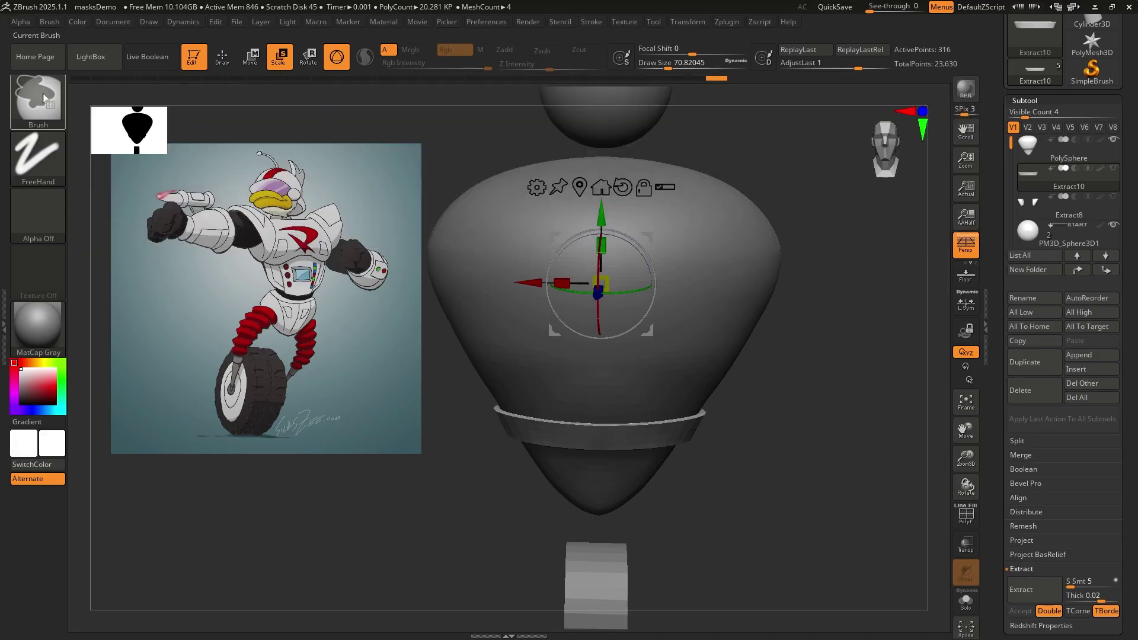
ctrl+click(46, 105)
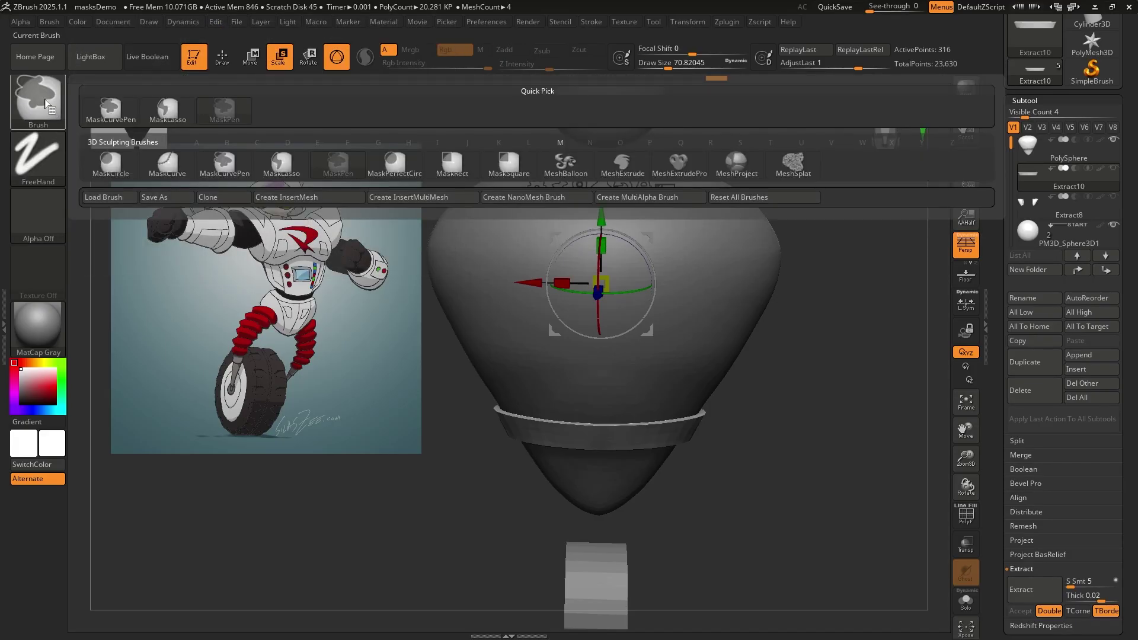